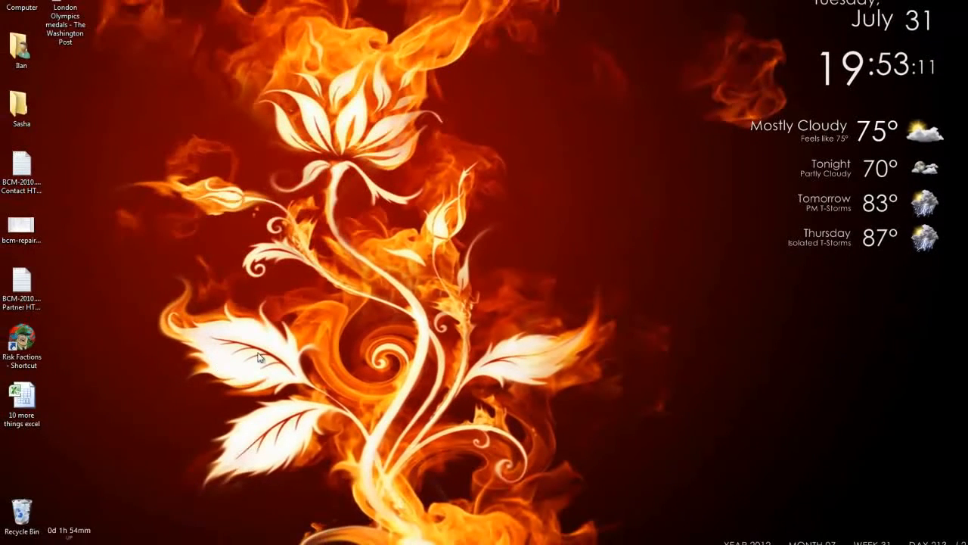
Launch Excel 2010 by searching 'excel' from the Windows Start menu
{"action": "key", "text": "super"}
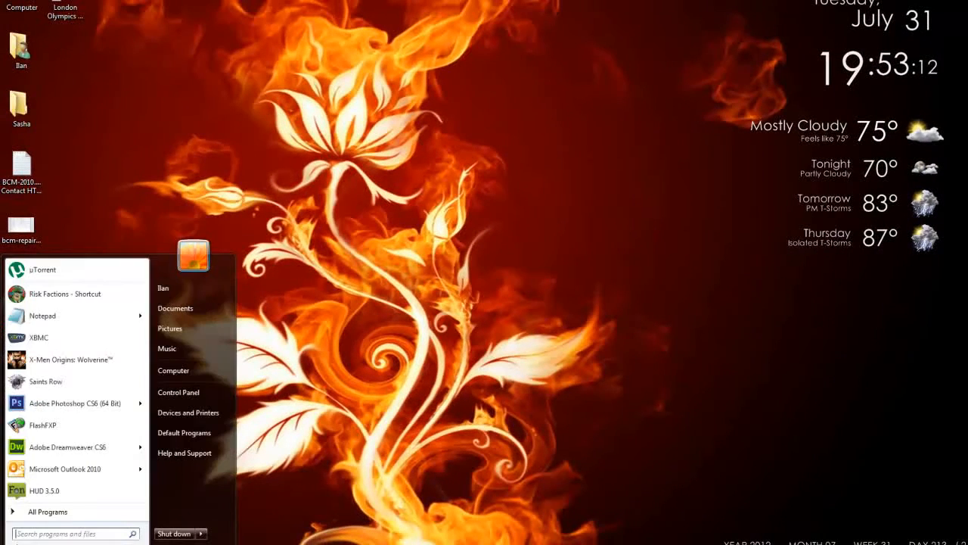
{"action": "left_click", "coordinate": [53, 513]}
{"action": "scroll", "coordinate": [65, 454], "scroll_direction": "down", "scroll_amount": 5}
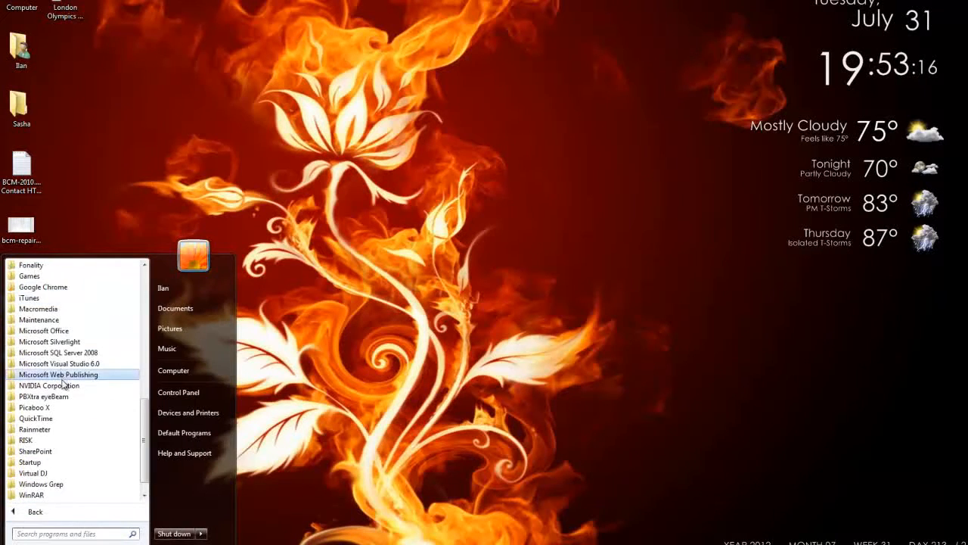
{"action": "type", "text": "excel"}
{"action": "key", "text": "Return"}
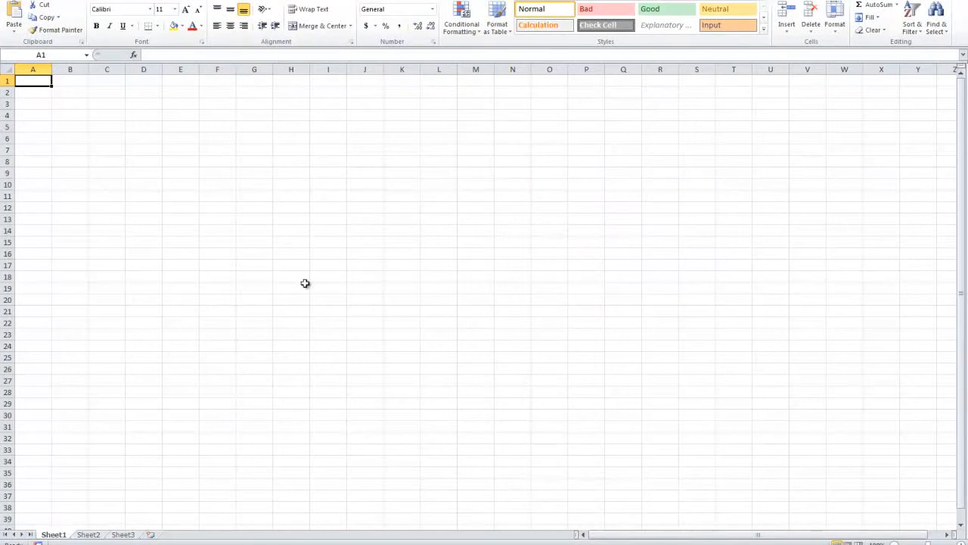
Enter the headers First Name, Last Name, Address, City, State and Zip in A1:F1
{"action": "type", "text": "Fir"}
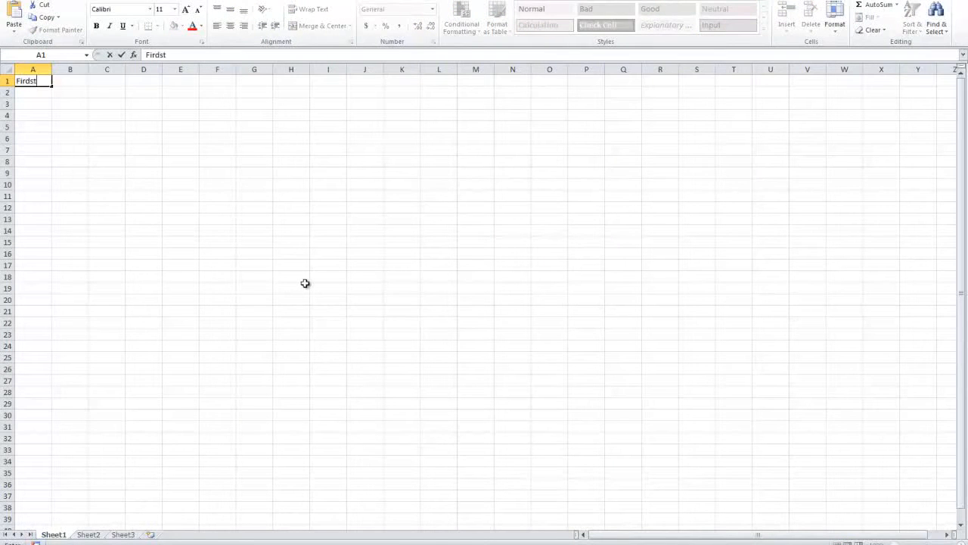
{"action": "type", "text": "st Name"}
{"action": "key", "text": "Tab"}
{"action": "type", "text": "Last Name"}
{"action": "key", "text": "Tab"}
{"action": "type", "text": "Address"}
{"action": "key", "text": "Tab"}
{"action": "type", "text": "City"}
{"action": "key", "text": "Tab"}
{"action": "type", "text": "State"}
{"action": "key", "text": "Tab"}
{"action": "type", "text": "Zip"}
{"action": "left_click", "coordinate": [295, 265]}
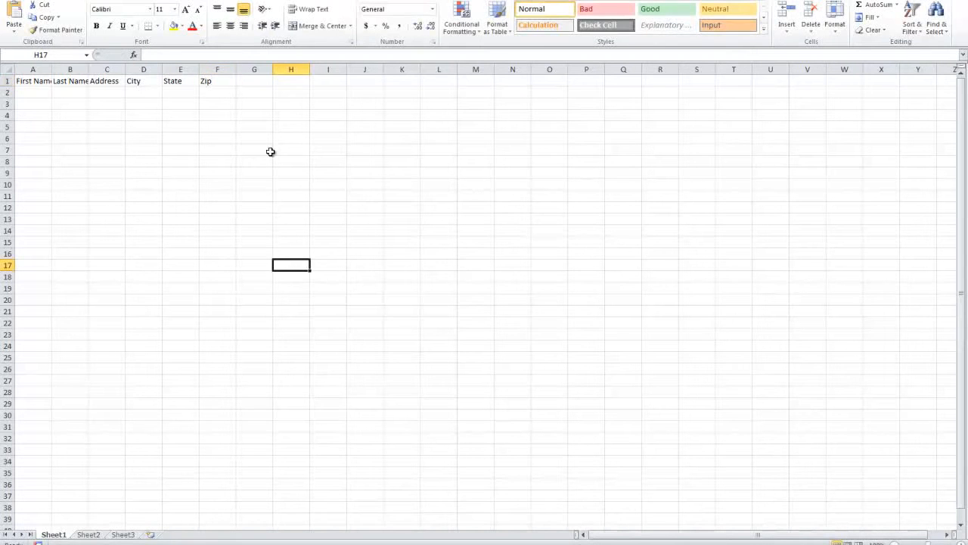
Auto-fit columns A–F to the header text and return to cell A2
{"action": "left_click_drag", "start_coordinate": [203, 69], "coordinate": [31, 68]}
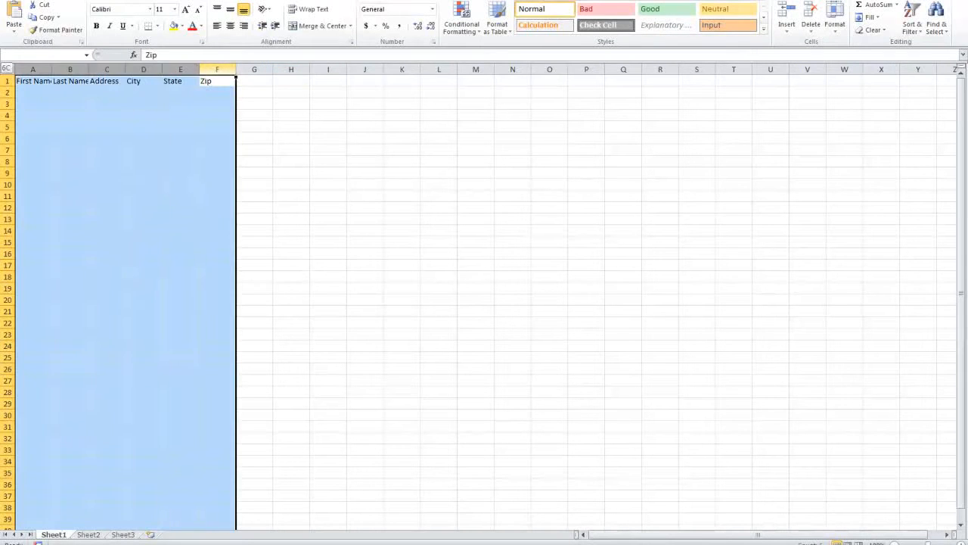
{"action": "double_click", "coordinate": [89, 66]}
{"action": "left_click", "coordinate": [53, 82]}
{"action": "left_click", "coordinate": [52, 89]}
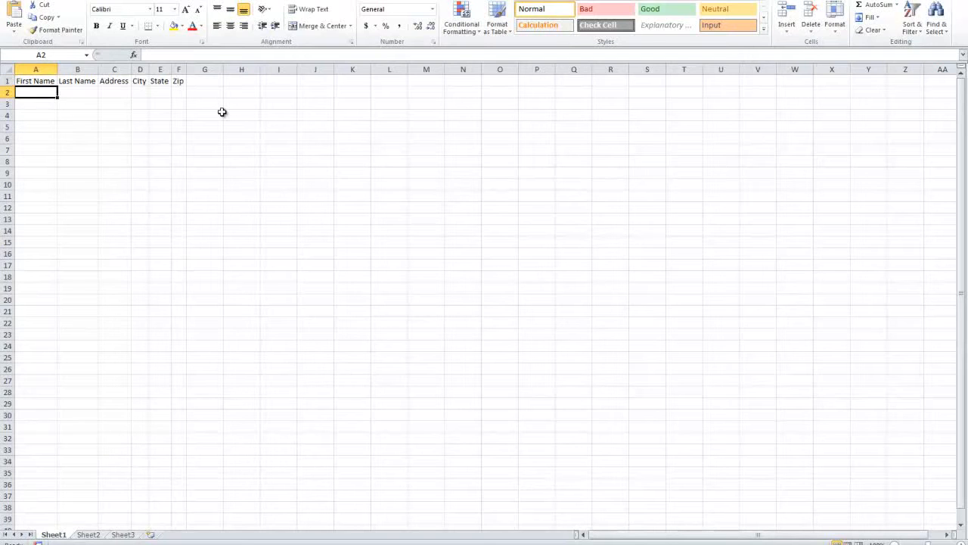
Enter first and last names for rows 2 and 3, correcting the capitalization of the B2 surname
{"action": "type", "text": "John"}
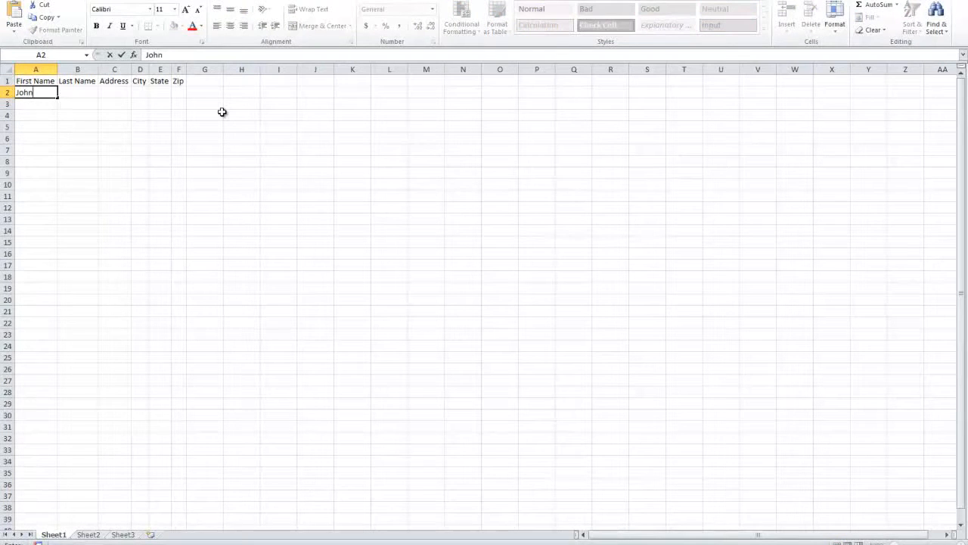
{"action": "key", "text": "Tab"}
{"action": "type", "text": "smit"}
{"action": "key", "text": "Return"}
{"action": "type", "text": "Jane Smith"}
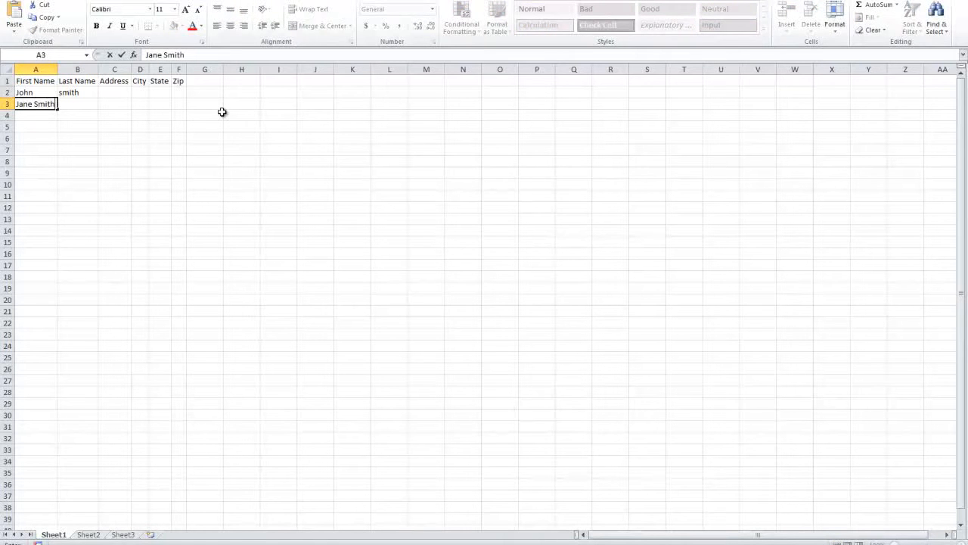
{"action": "key", "text": "Return"}
{"action": "key", "text": "Up"}
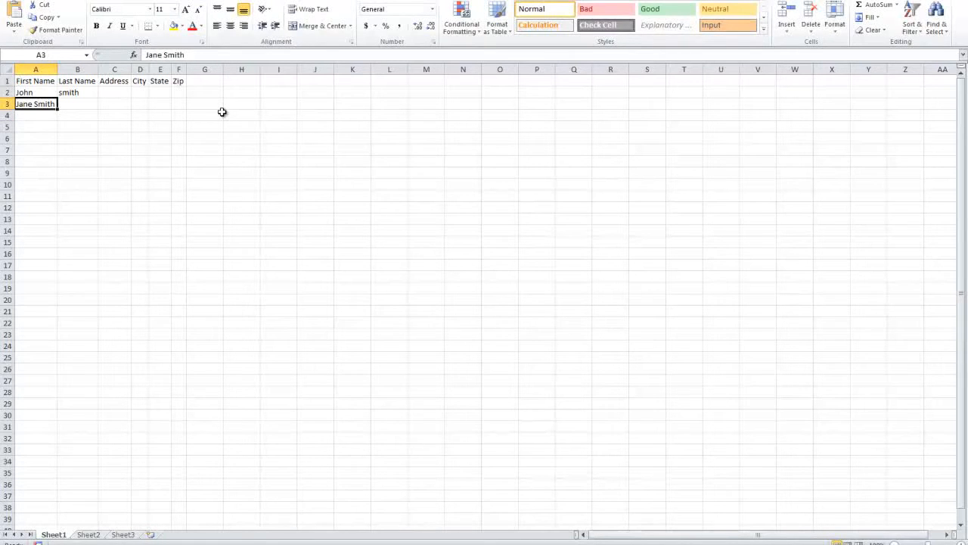
{"action": "type", "text": "Jane"}
{"action": "key", "text": "Tab"}
{"action": "type", "text": "Sm"}
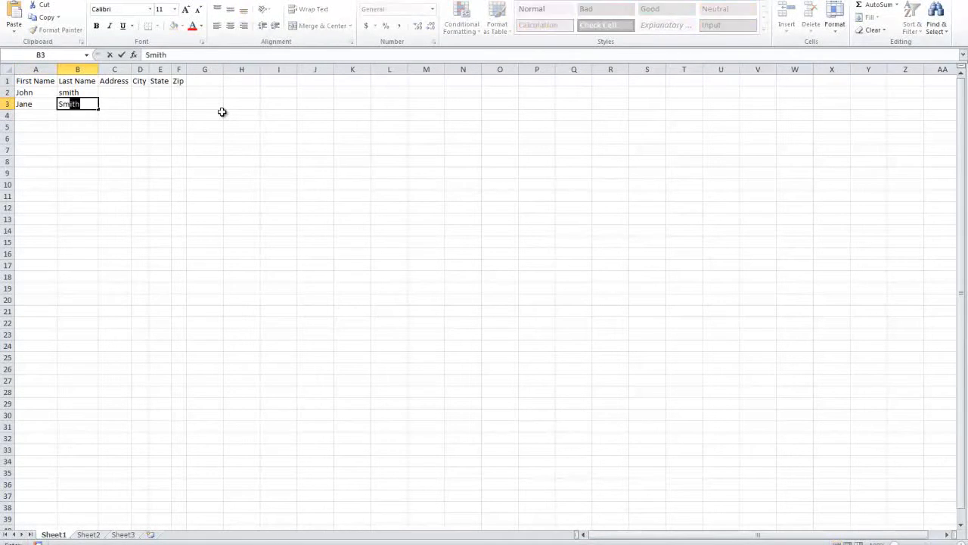
{"action": "key", "text": "Return"}
{"action": "key", "text": "Up"}
{"action": "key", "text": "Right"}
{"action": "key", "text": "Up"}
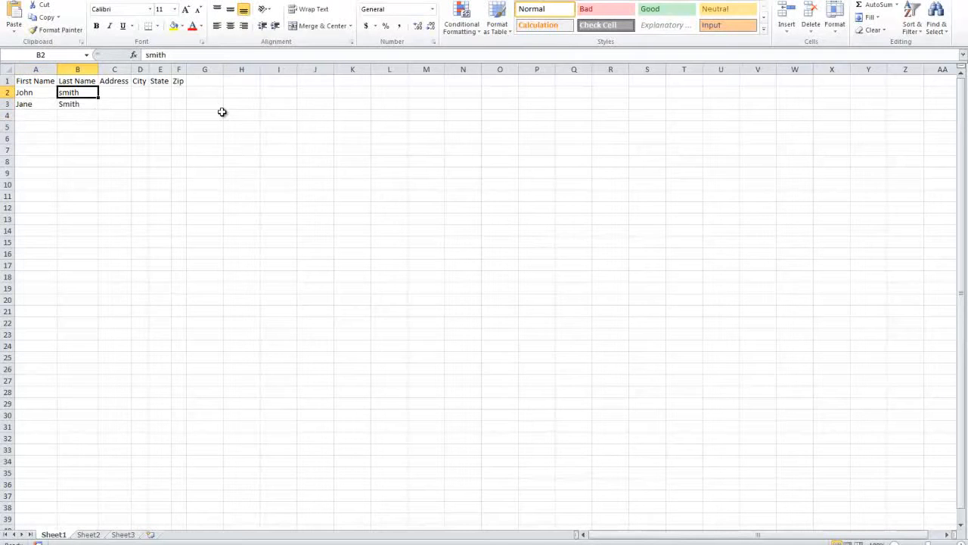
{"action": "type", "text": "Smiths"}
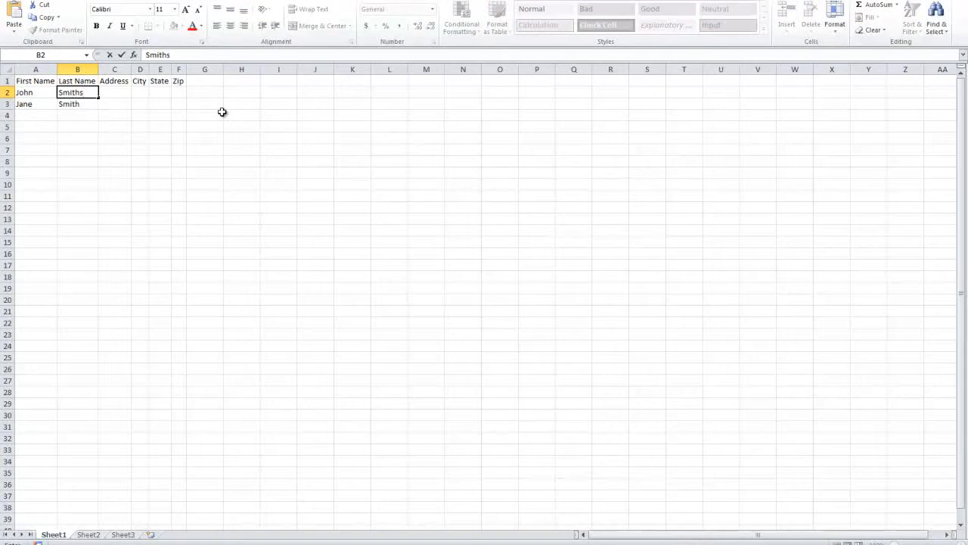
{"action": "key", "text": "BackSpace"}
{"action": "key", "text": "Return"}
{"action": "key", "text": "Return"}
Enter first names in column A and surnames in column B for rows 4 through 6
{"action": "key", "text": "Tab"}
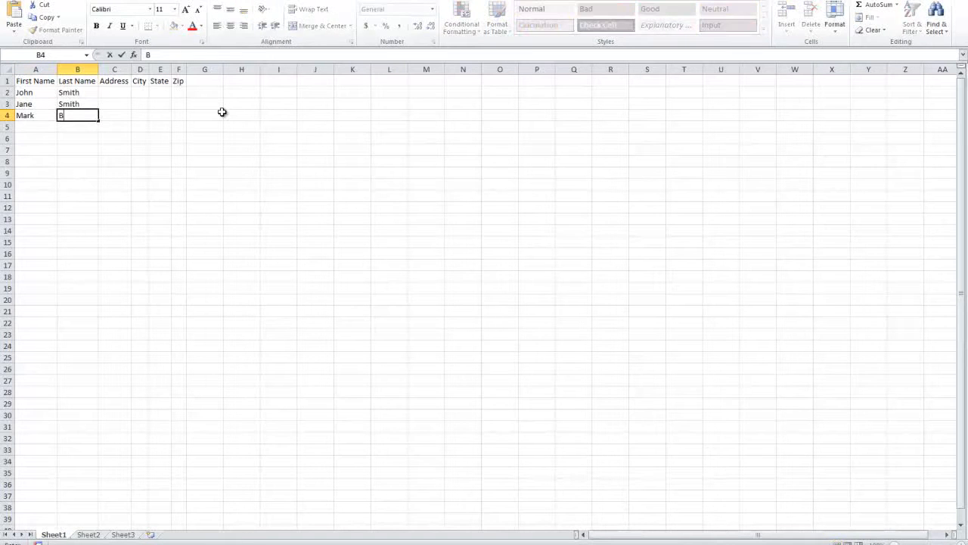
{"action": "key", "text": "Return"}
{"action": "type", "text": "Bill"}
{"action": "key", "text": "Tab"}
{"action": "type", "text": "Gates"}
{"action": "key", "text": "Return"}
{"action": "key", "text": "Left"}
{"action": "type", "text": "Steve Job"}
{"action": "key", "text": "BackSpace"}
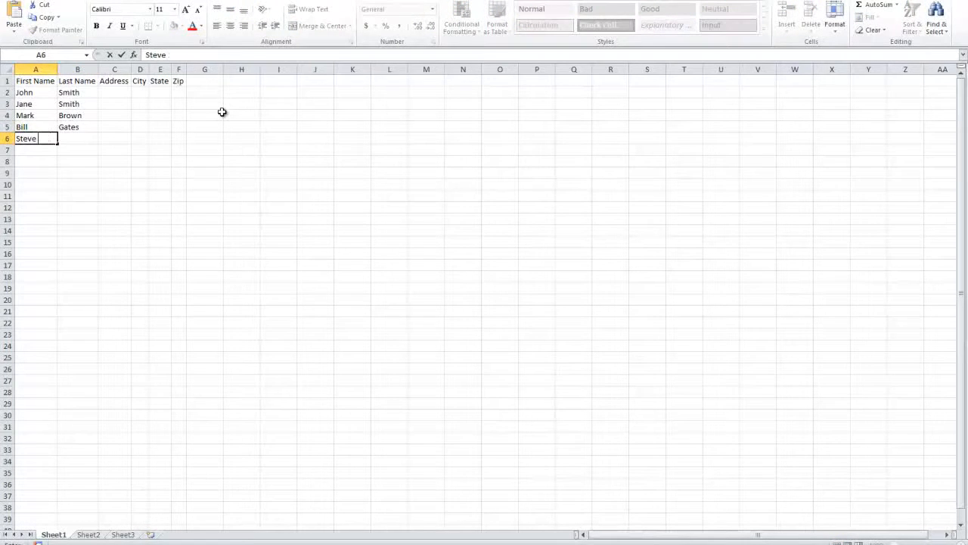
{"action": "key", "text": "Return"}
{"action": "key", "text": "Up"}
{"action": "key", "text": "Right"}
{"action": "type", "text": "Jobs"}
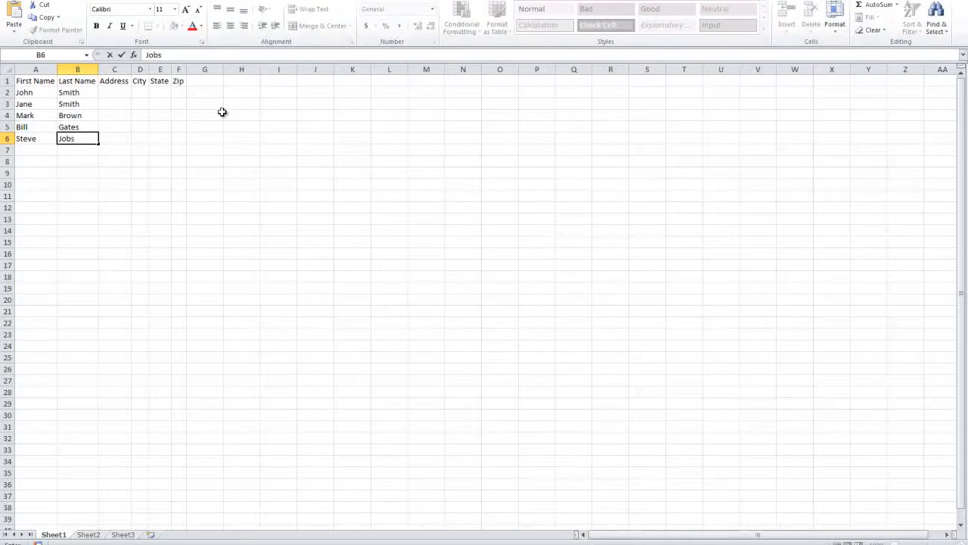
{"action": "key", "text": "Return"}
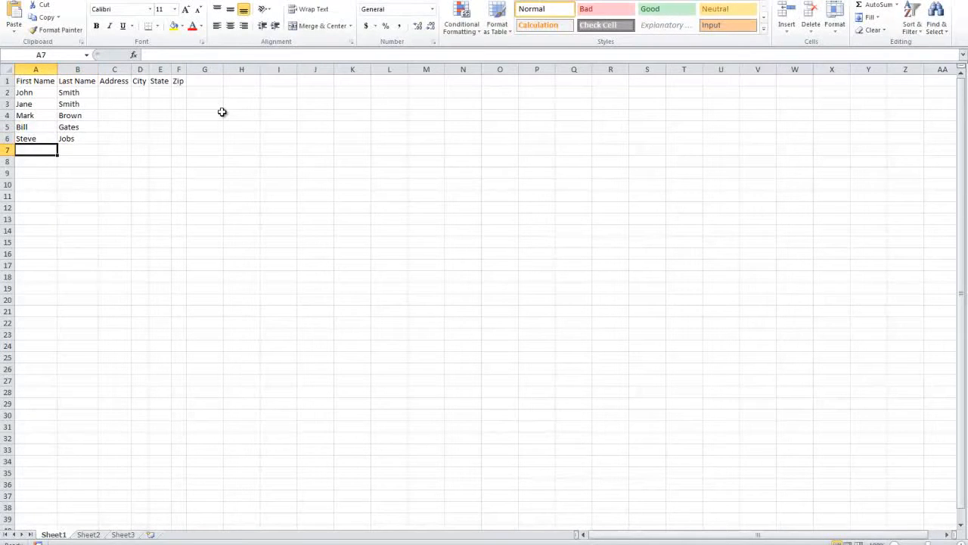
Enter the row 7 person's names and a full name in cell A8
{"action": "type", "text": "Steve"}
{"action": "key", "text": "Right"}
{"action": "type", "text": "Wozniak"}
{"action": "key", "text": "Return"}
{"action": "key", "text": "Left"}
{"action": "type", "text": "Barack Obama"}
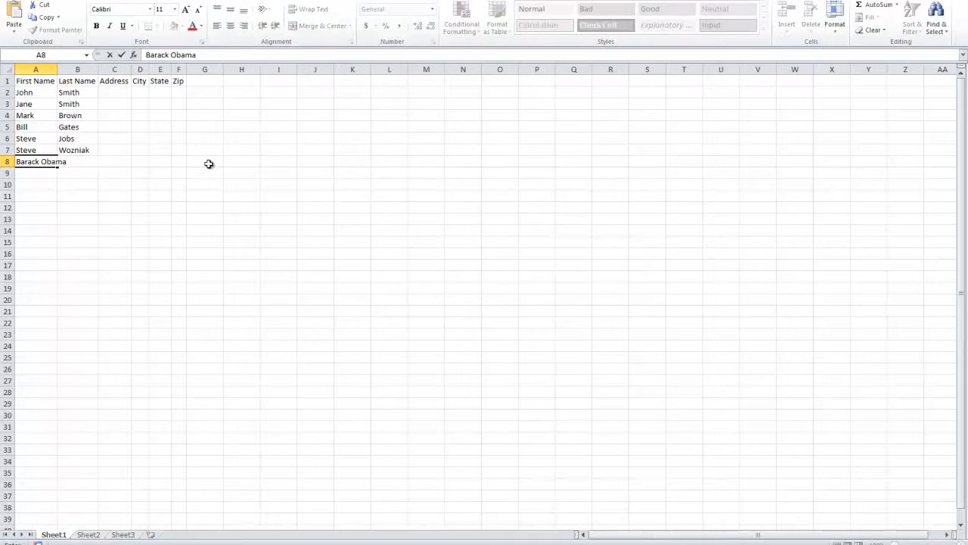
{"action": "left_click", "coordinate": [209, 163]}
{"action": "left_click_drag", "start_coordinate": [22, 161], "coordinate": [185, 80]}
{"action": "left_click", "coordinate": [3, 80]}
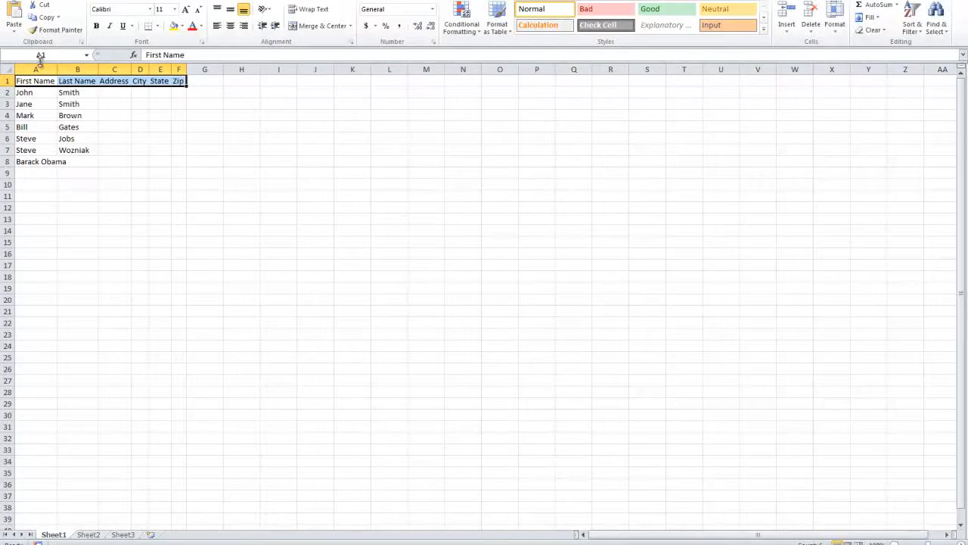
{"action": "left_click", "coordinate": [106, 92]}
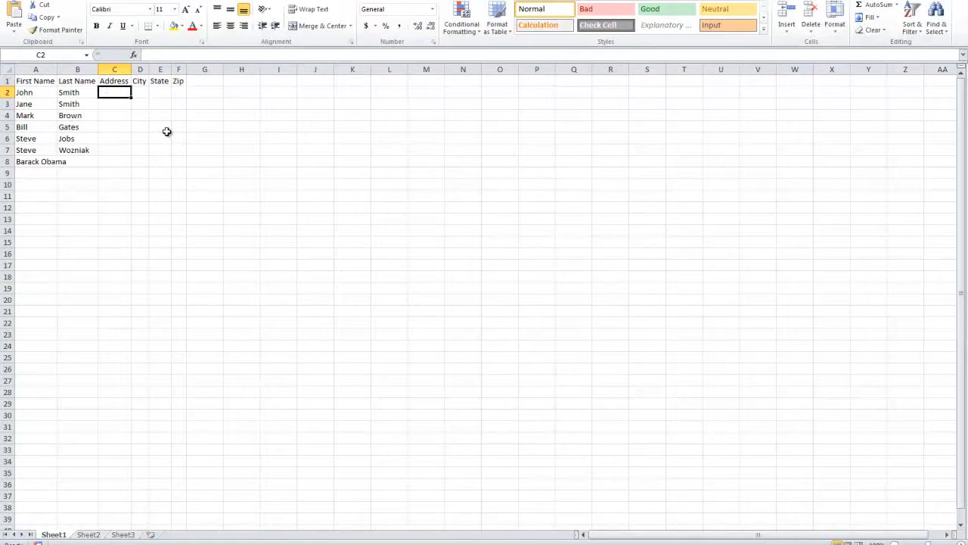
Enter 1010 in C2 and 1011 in C3
{"action": "type", "text": "10"}
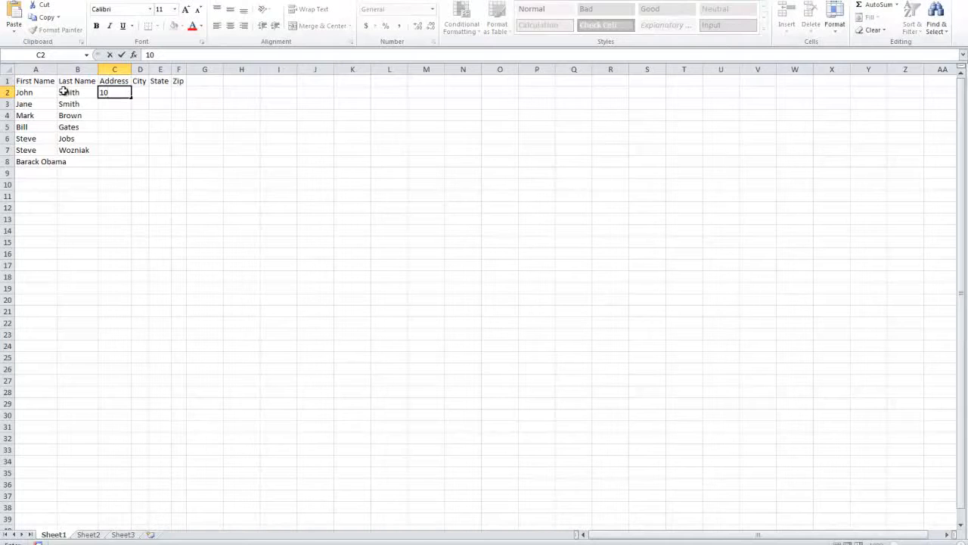
{"action": "key", "text": "Return"}
{"action": "left_click", "coordinate": [121, 92]}
{"action": "double_click", "coordinate": [121, 91]}
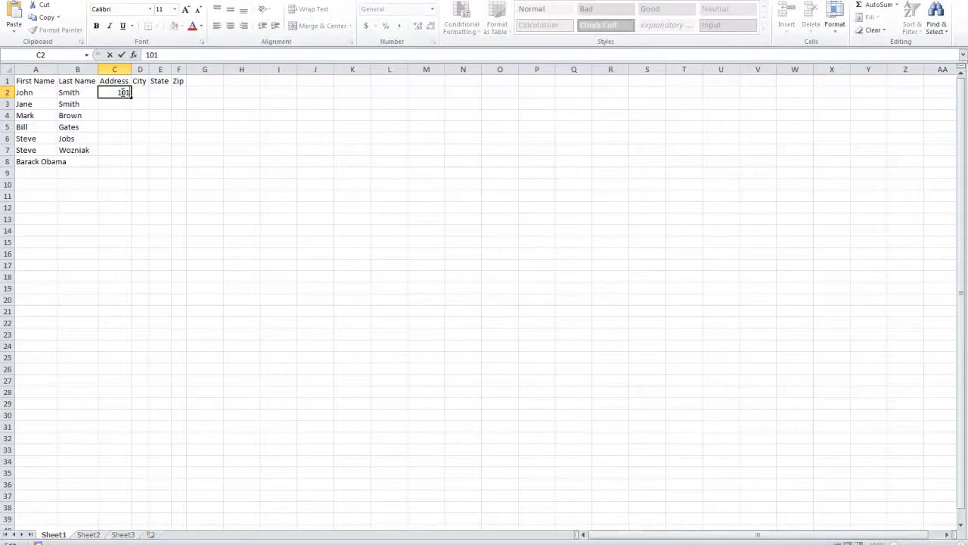
{"action": "key", "text": "Return"}
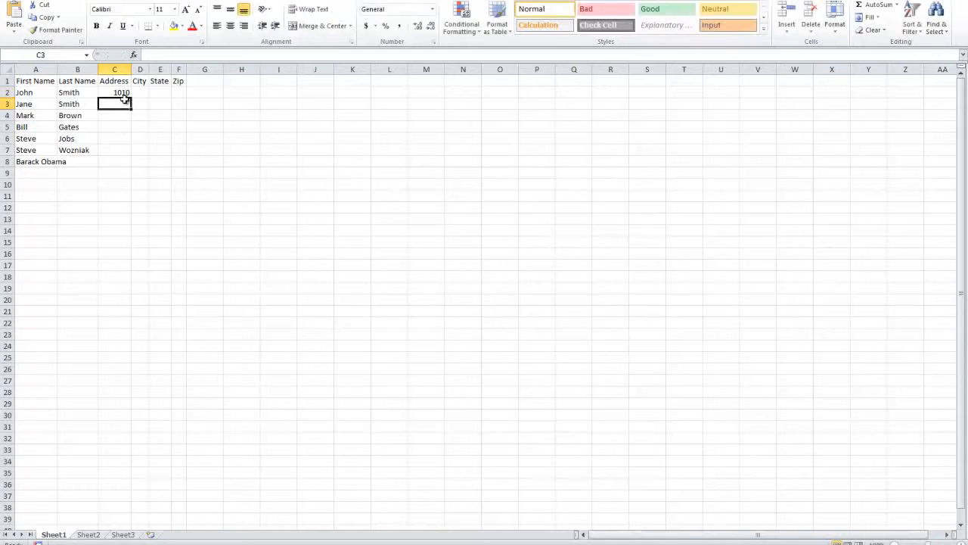
{"action": "type", "text": "10"}
{"action": "type", "text": "11"}
{"action": "key", "text": "Return"}
Fill C2:C8 as an incrementing series 1010–1016, fixing C3 back to 1011 first
{"action": "left_click", "coordinate": [118, 92]}
{"action": "left_click_drag", "start_coordinate": [131, 99], "coordinate": [130, 167]}
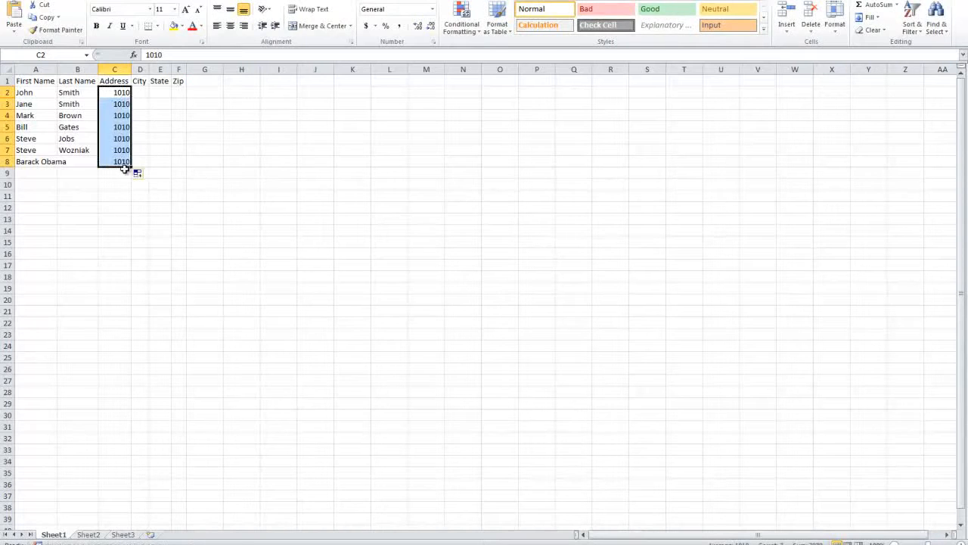
{"action": "left_click", "coordinate": [120, 91]}
{"action": "double_click", "coordinate": [124, 104]}
{"action": "key", "text": "BackSpace"}
{"action": "type", "text": "1"}
{"action": "key", "text": "Return"}
{"action": "left_click_drag", "start_coordinate": [120, 92], "coordinate": [129, 162]}
{"action": "left_click", "coordinate": [125, 161]}
{"action": "left_click", "coordinate": [120, 92]}
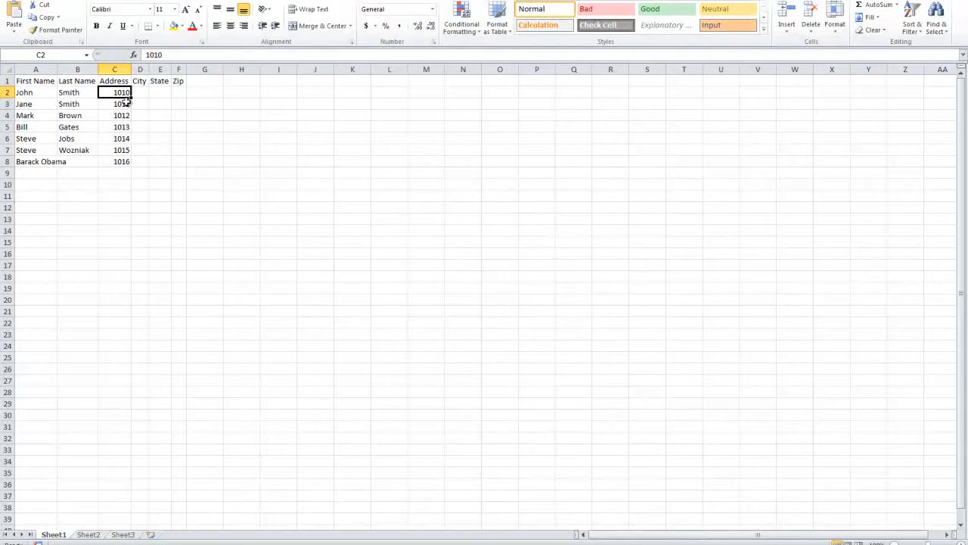
Append 1st Ave, 2nd Ave, 3rd Ave and 4th Ave to the addresses in C2–C5
{"action": "double_click", "coordinate": [129, 92]}
{"action": "type", "text": "1st Ave"}
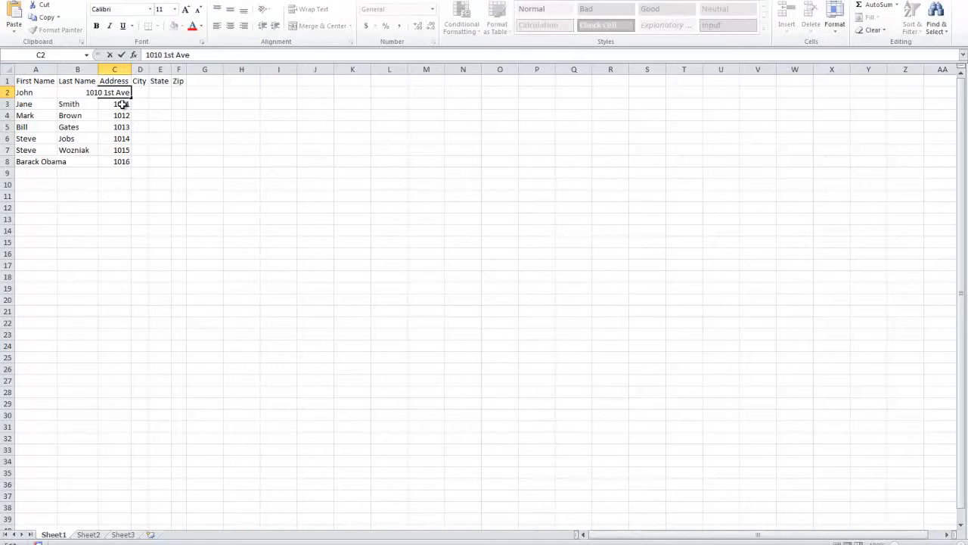
{"action": "left_click", "coordinate": [130, 103]}
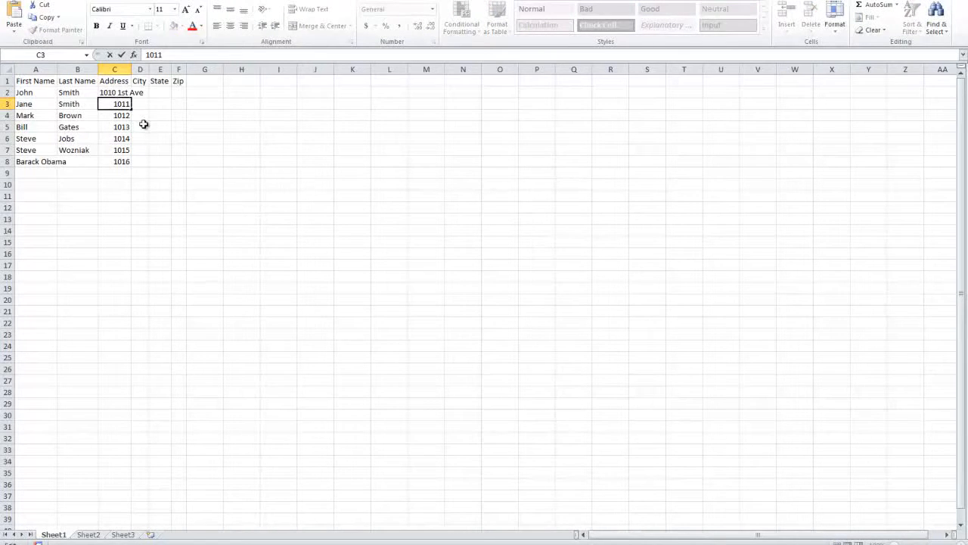
{"action": "type", "text": "2nd Ave"}
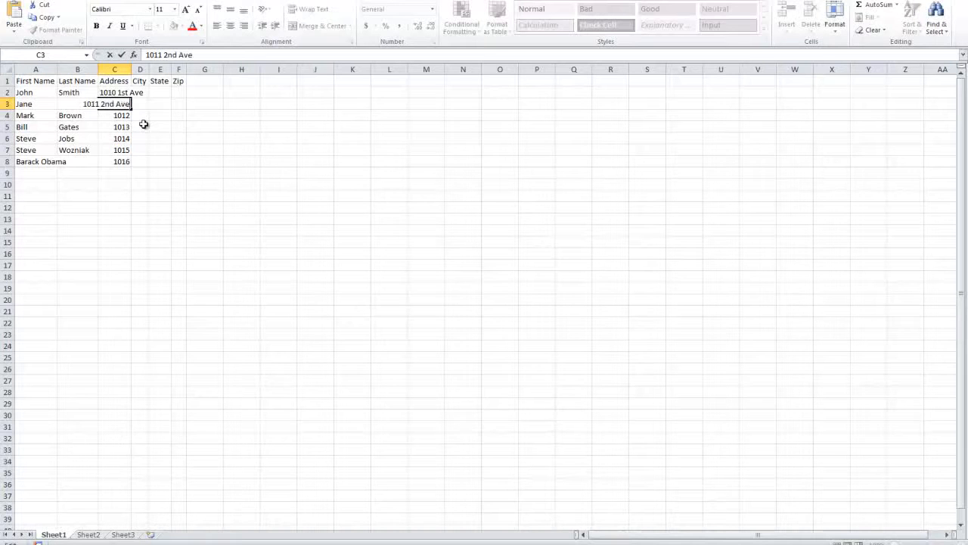
{"action": "left_click", "coordinate": [106, 116]}
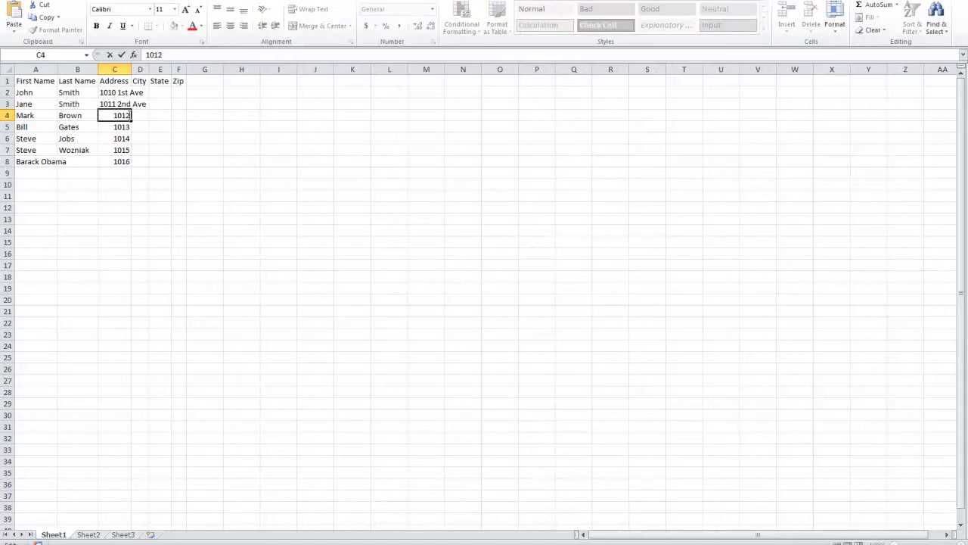
{"action": "type", "text": "3rd Ave"}
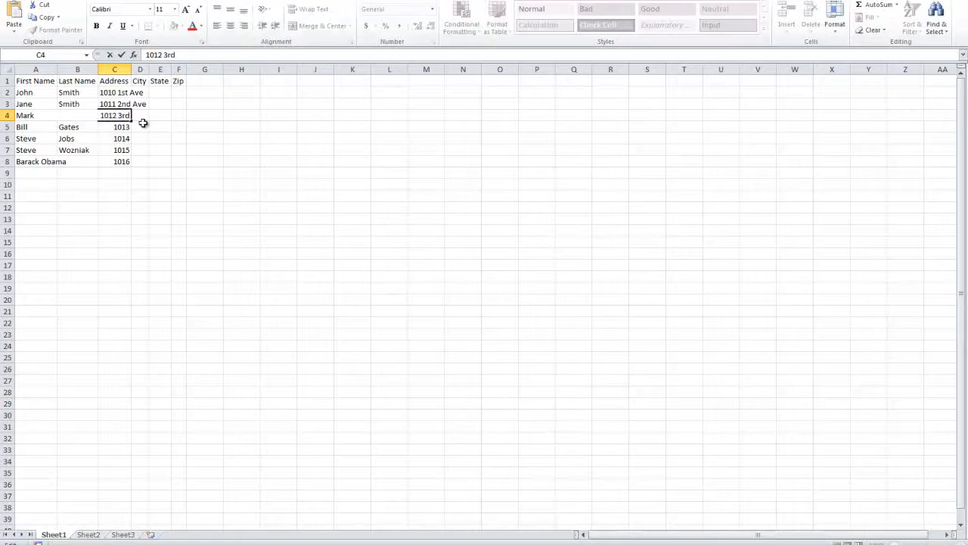
{"action": "left_click", "coordinate": [123, 127]}
{"action": "double_click", "coordinate": [122, 126]}
{"action": "type", "text": "4th Ave"}
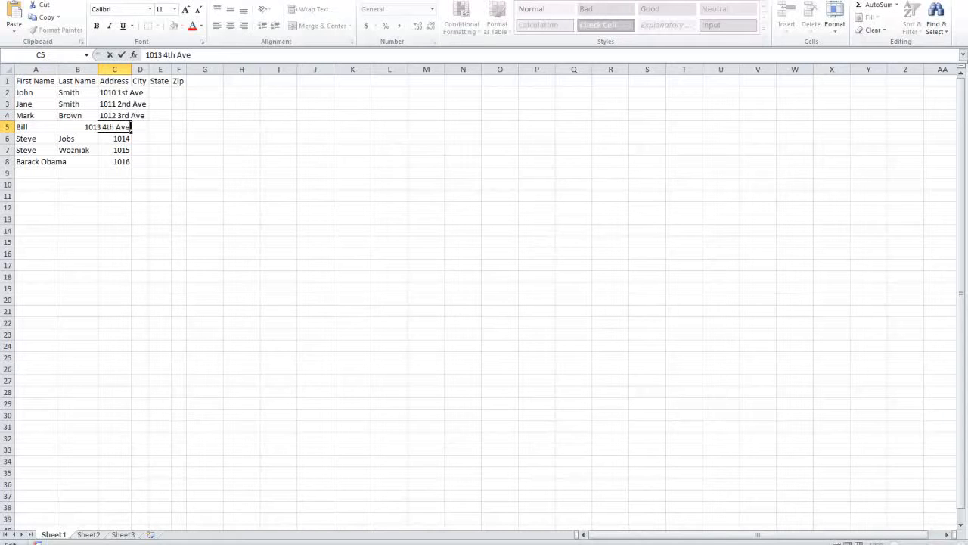
{"action": "left_click", "coordinate": [118, 163]}
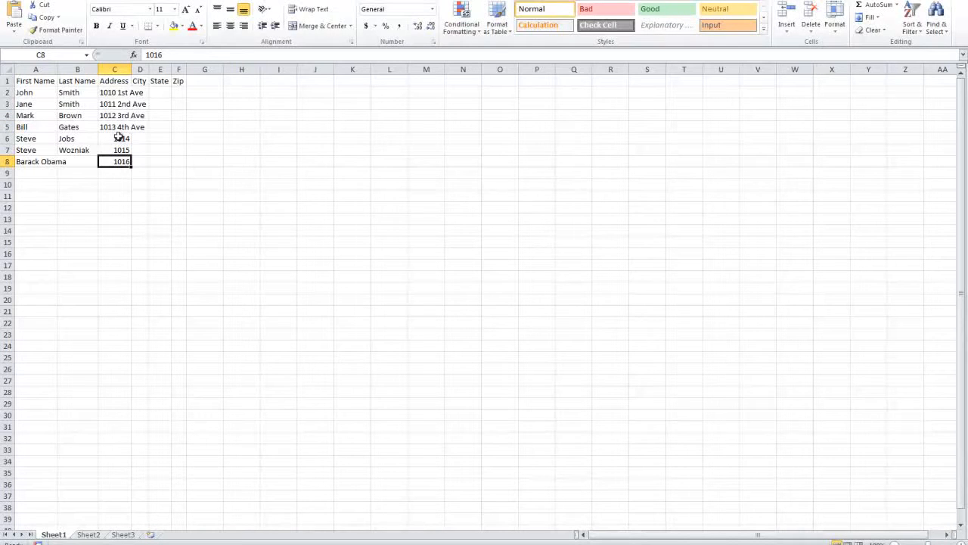
Complete rows 6 and 7 as 1014 5th Ave and 1015 6th Ave
{"action": "left_click", "coordinate": [116, 140]}
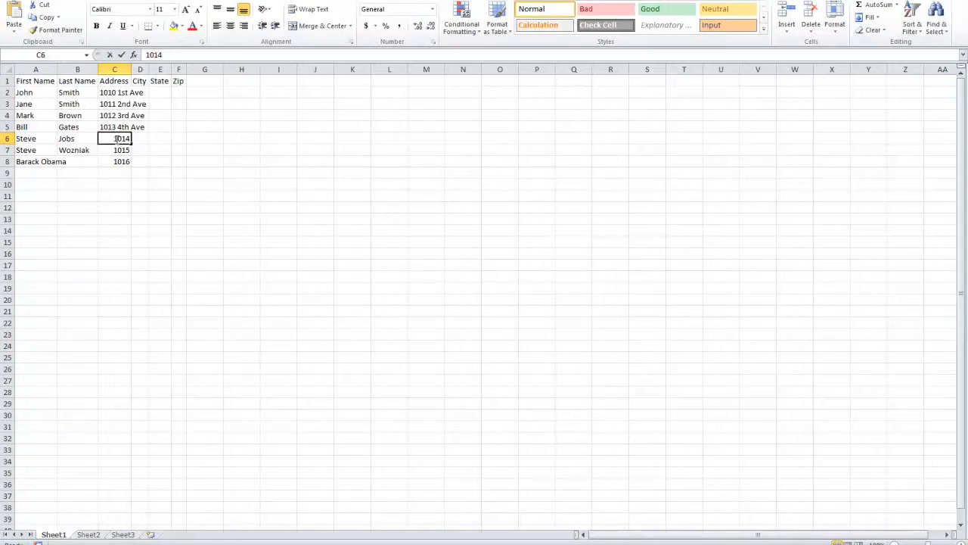
{"action": "double_click", "coordinate": [116, 139]}
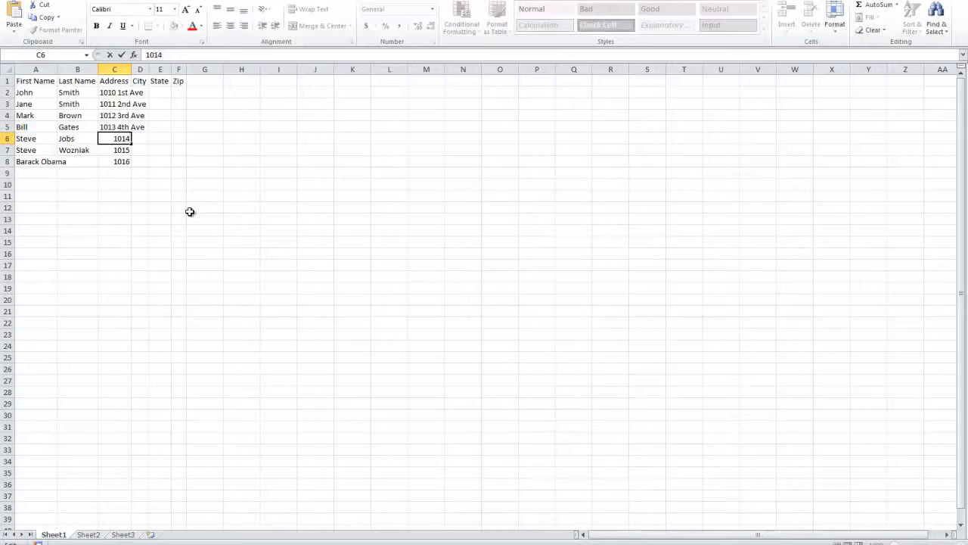
{"action": "double_click", "coordinate": [119, 140]}
{"action": "left_click", "coordinate": [129, 139]}
{"action": "type", "text": "5th Ave"}
{"action": "key", "text": "BackSpace"}
{"action": "type", "text": "e"}
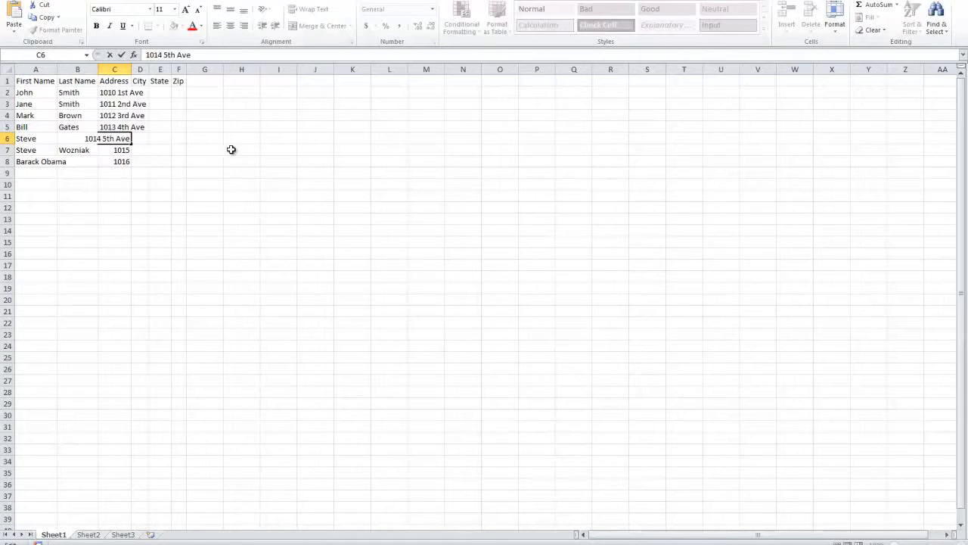
{"action": "left_click", "coordinate": [123, 150]}
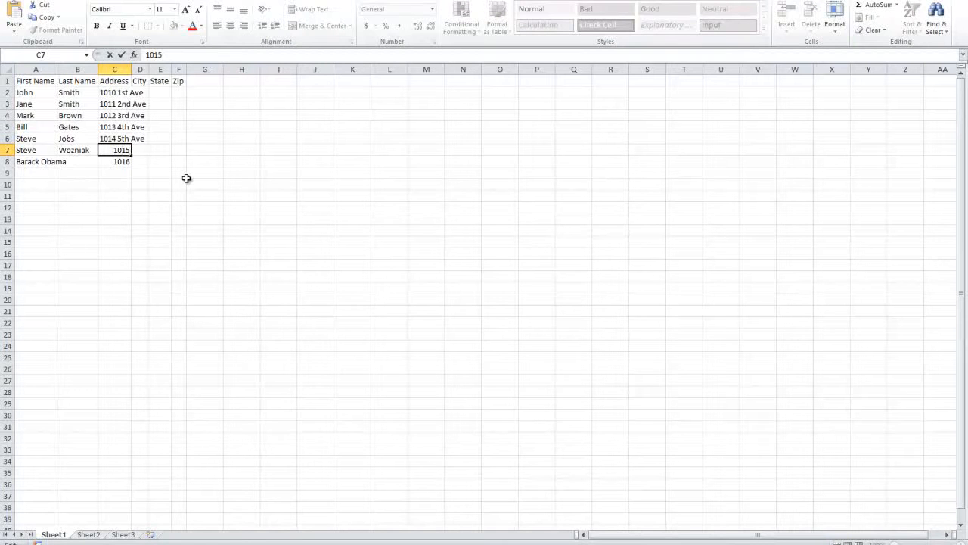
{"action": "type", "text": "6th Ave"}
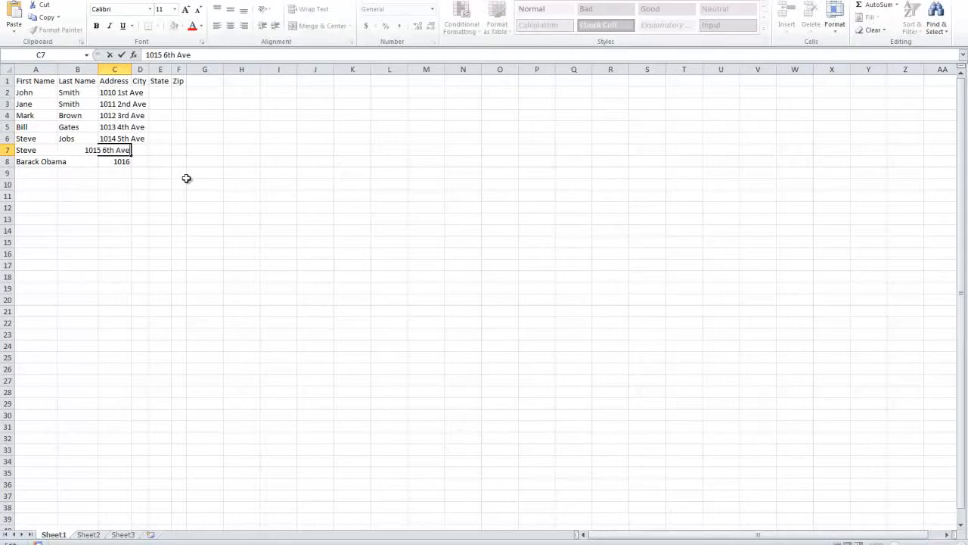
{"action": "left_click", "coordinate": [114, 162]}
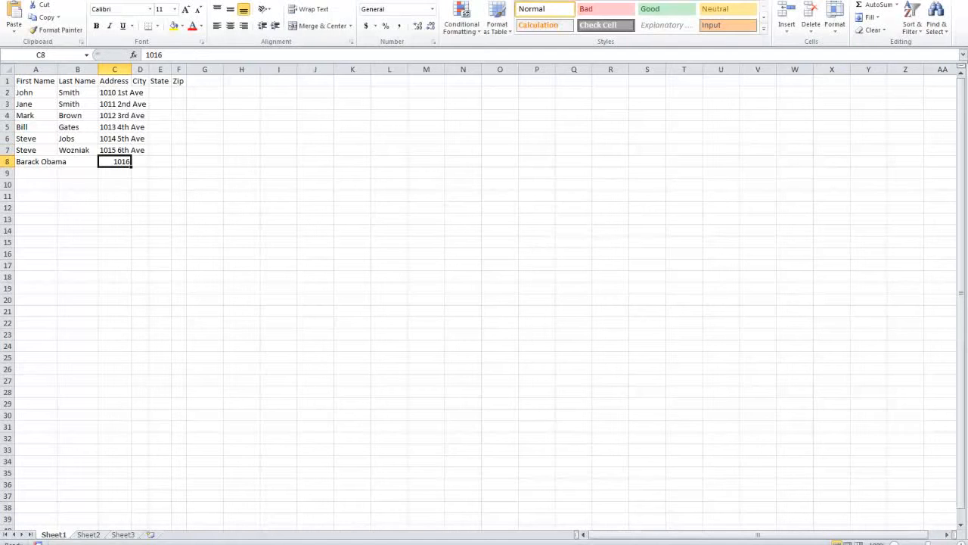
Correct the spelling of the full name in cell A8
{"action": "left_click", "coordinate": [38, 162]}
{"action": "double_click", "coordinate": [30, 162]}
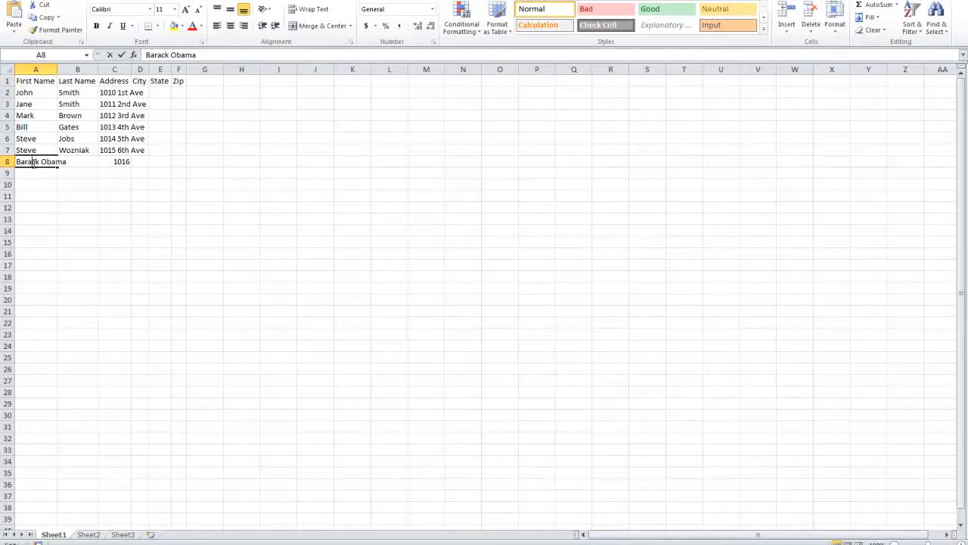
{"action": "key", "text": "Delete"}
{"action": "key", "text": "Delete"}
{"action": "type", "text": "ac"}
{"action": "key", "text": "Return"}
{"action": "double_click", "coordinate": [38, 162]}
{"action": "key", "text": "Return"}
Make C8 read 1016 7th Ave and auto-fit columns A–D to their contents
{"action": "double_click", "coordinate": [119, 161]}
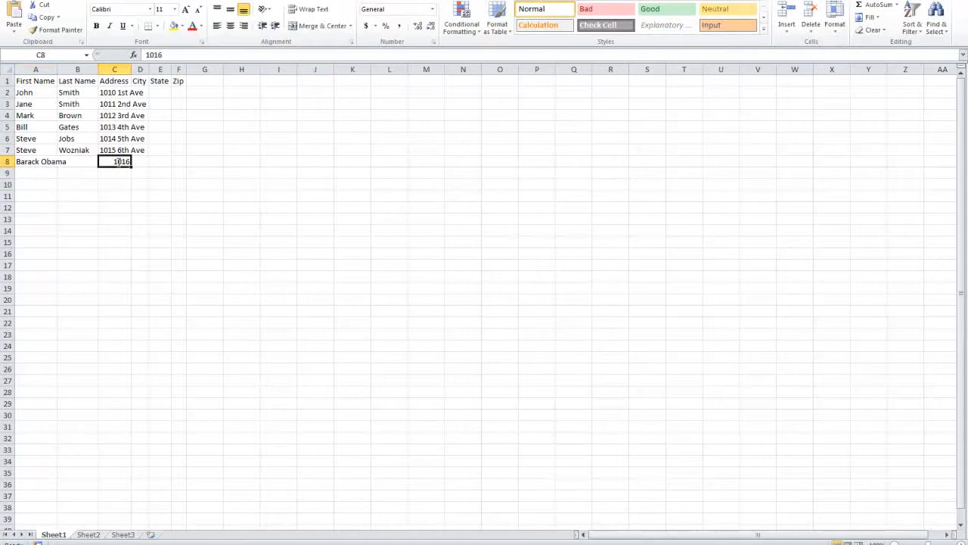
{"action": "type", "text": "7"}
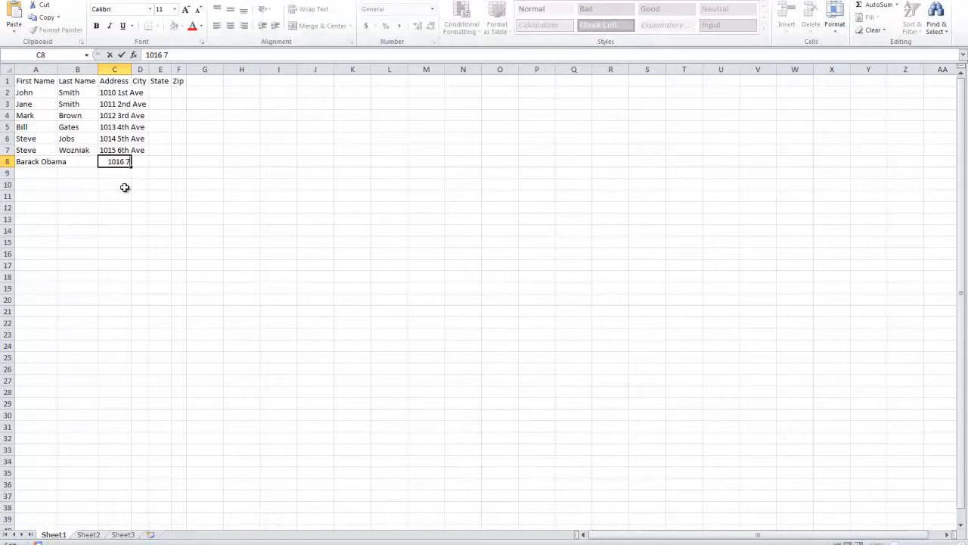
{"action": "type", "text": "th Ave"}
{"action": "left_click", "coordinate": [125, 188]}
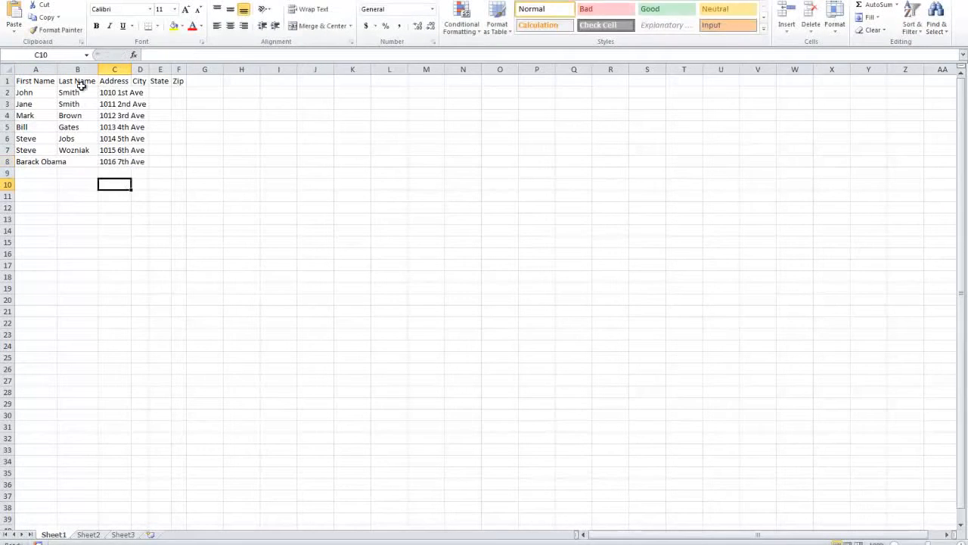
{"action": "left_click_drag", "start_coordinate": [141, 69], "coordinate": [10, 68]}
{"action": "double_click", "coordinate": [149, 69]}
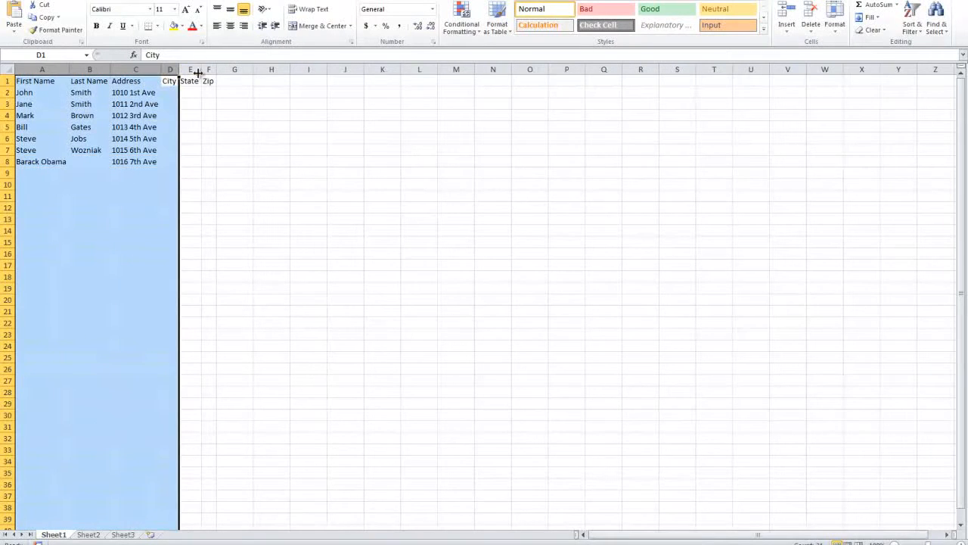
{"action": "left_click", "coordinate": [165, 90]}
Enter the cities Brooklyn, Bronx, Queens, Harlem, Brooklyn and Queens down the City column, fixing Bronx
{"action": "type", "text": "Brooklyn"}
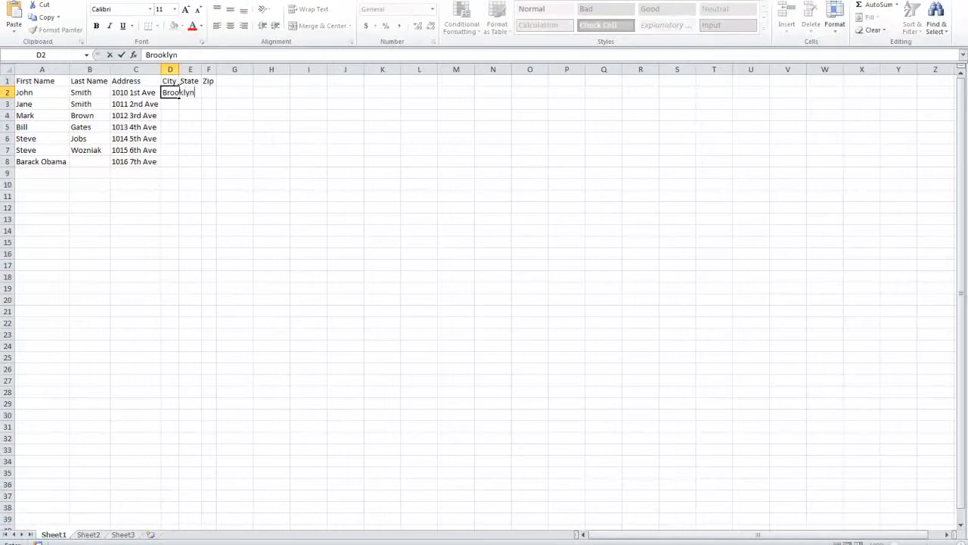
{"action": "key", "text": "Return"}
{"action": "type", "text": "Bronx"}
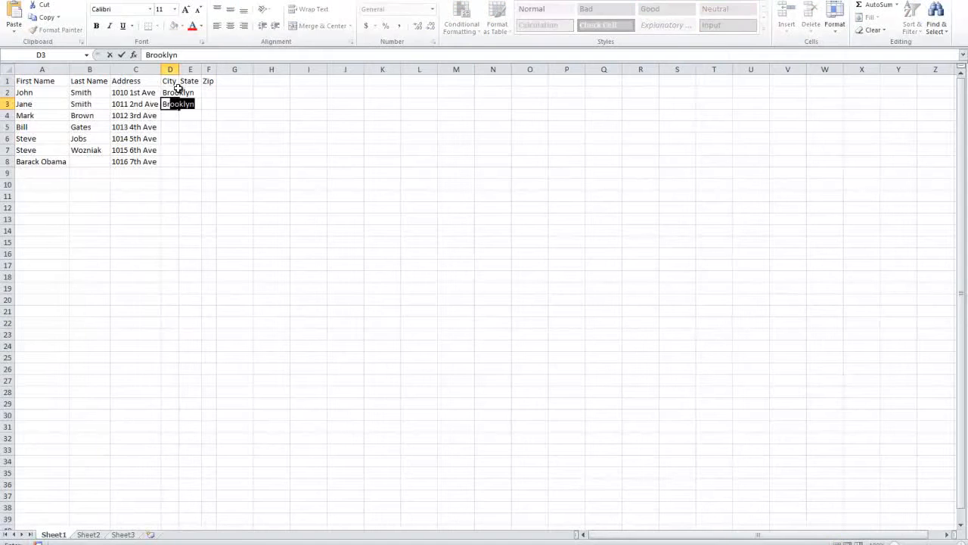
{"action": "key", "text": "Return"}
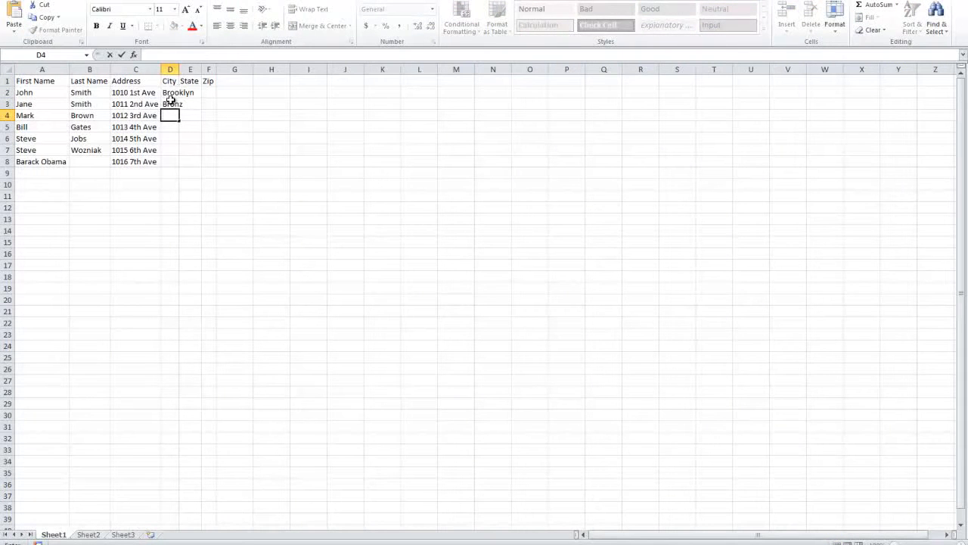
{"action": "double_click", "coordinate": [180, 104]}
{"action": "key", "text": "BackSpace"}
{"action": "type", "text": "x"}
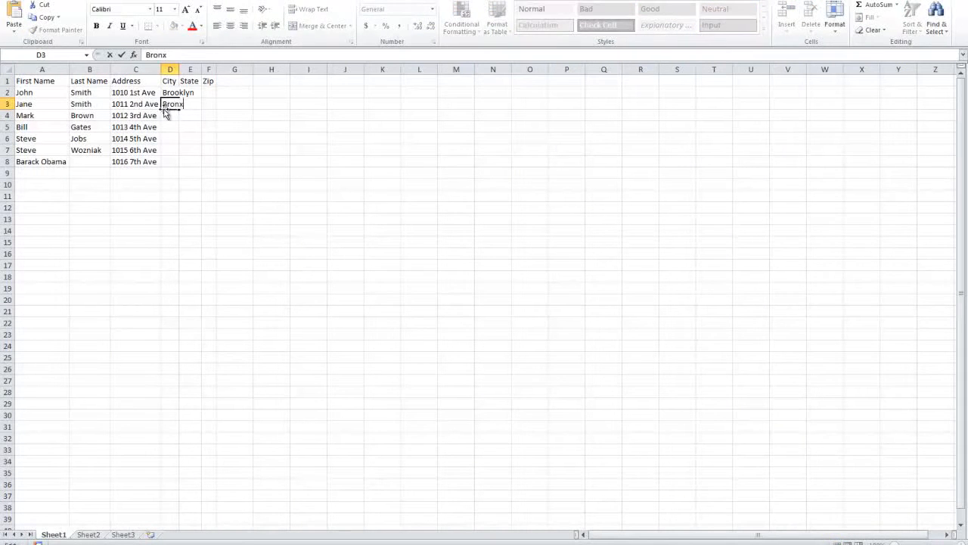
{"action": "key", "text": "Return"}
{"action": "type", "text": "Queens"}
{"action": "key", "text": "Return"}
{"action": "type", "text": "Harlem"}
{"action": "key", "text": "Return"}
{"action": "type", "text": "Brooklyn"}
{"action": "key", "text": "Return"}
{"action": "type", "text": "Queen"}
{"action": "key", "text": "Return"}
{"action": "type", "text": "Brooklyn"}
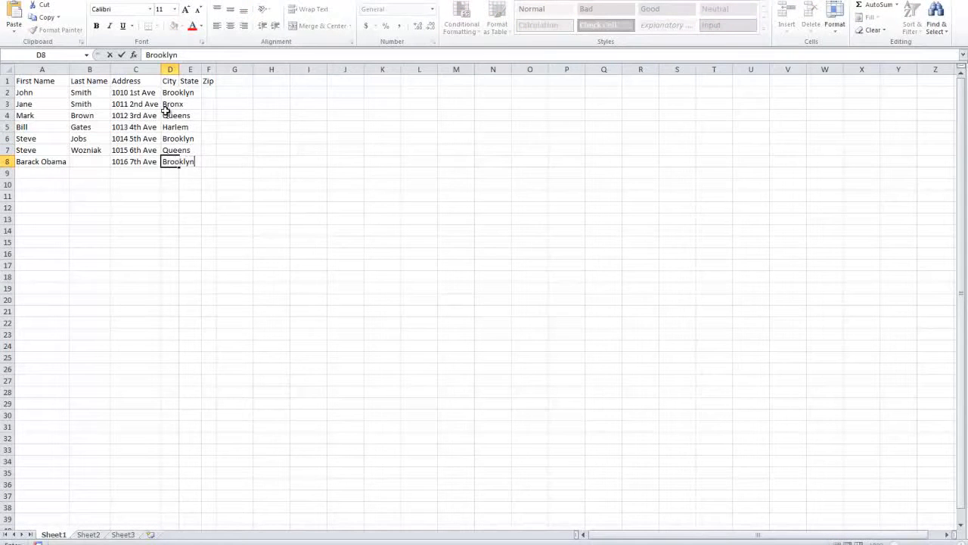
AutoFit the City column and fill NY down the State column to row 8
{"action": "left_click", "coordinate": [172, 69]}
{"action": "double_click", "coordinate": [180, 69]}
{"action": "left_click", "coordinate": [204, 90]}
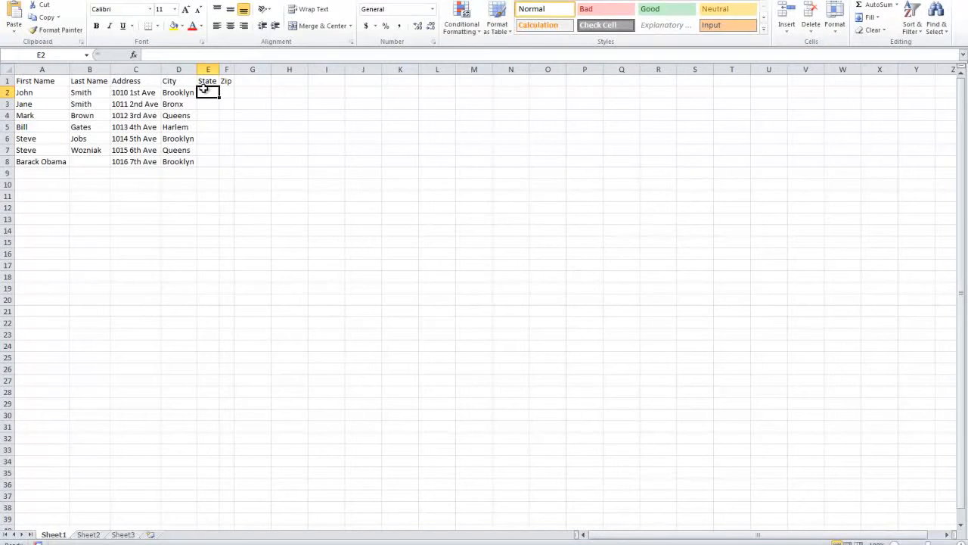
{"action": "type", "text": "NY"}
{"action": "key", "text": "Return"}
{"action": "left_click", "coordinate": [207, 92]}
{"action": "left_click_drag", "start_coordinate": [219, 97], "coordinate": [214, 163]}
Fill the Zip column with the series 11001 through 11007
{"action": "left_click", "coordinate": [226, 92]}
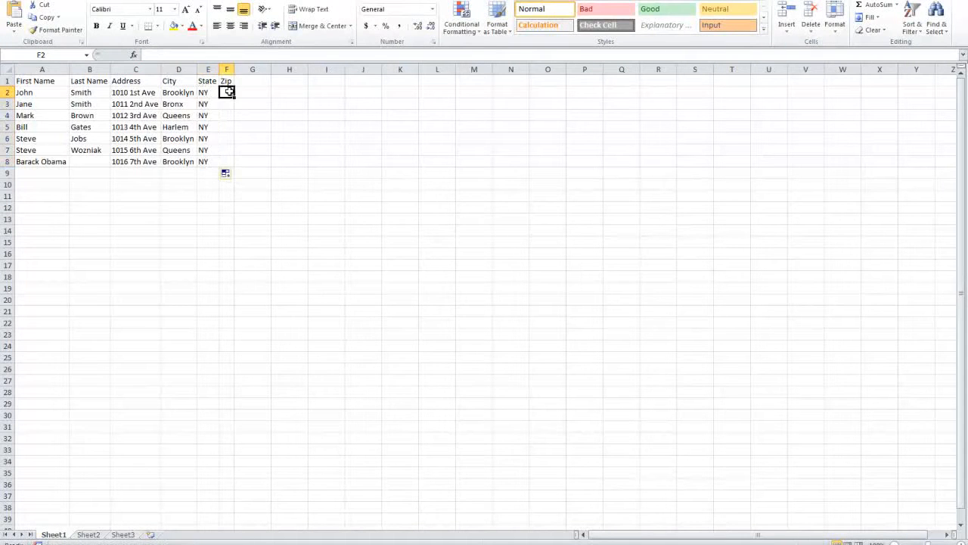
{"action": "type", "text": "1100"}
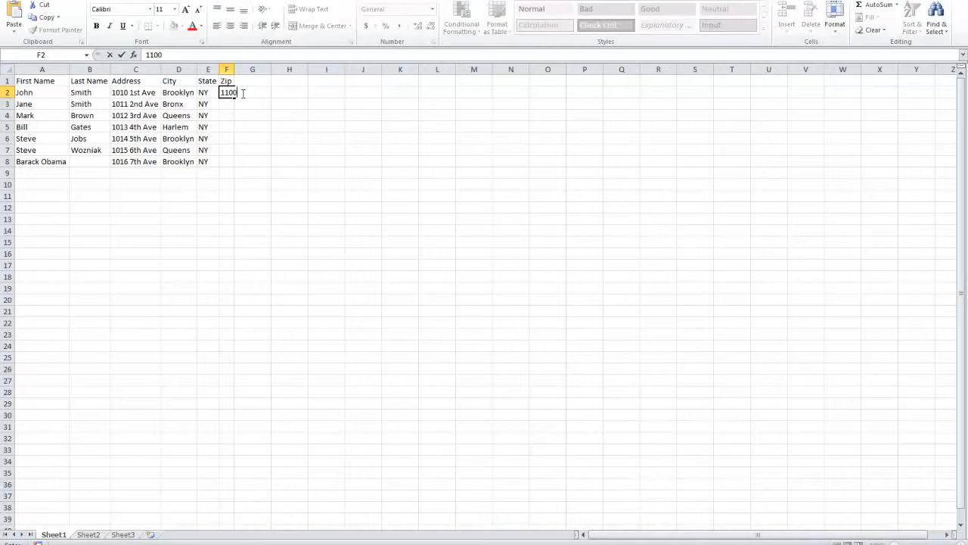
{"action": "type", "text": "1"}
{"action": "left_click", "coordinate": [232, 92]}
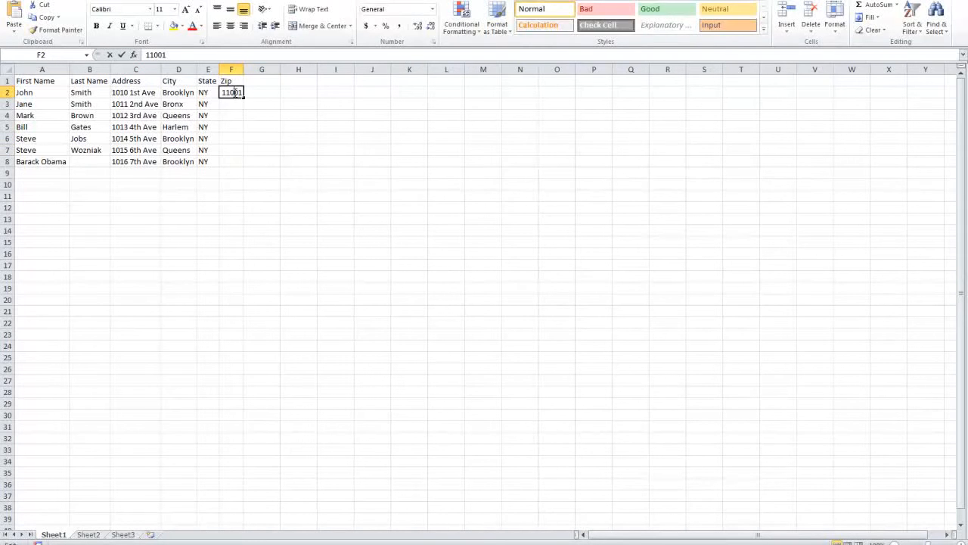
{"action": "key", "text": "ctrl+c"}
{"action": "left_click", "coordinate": [233, 101]}
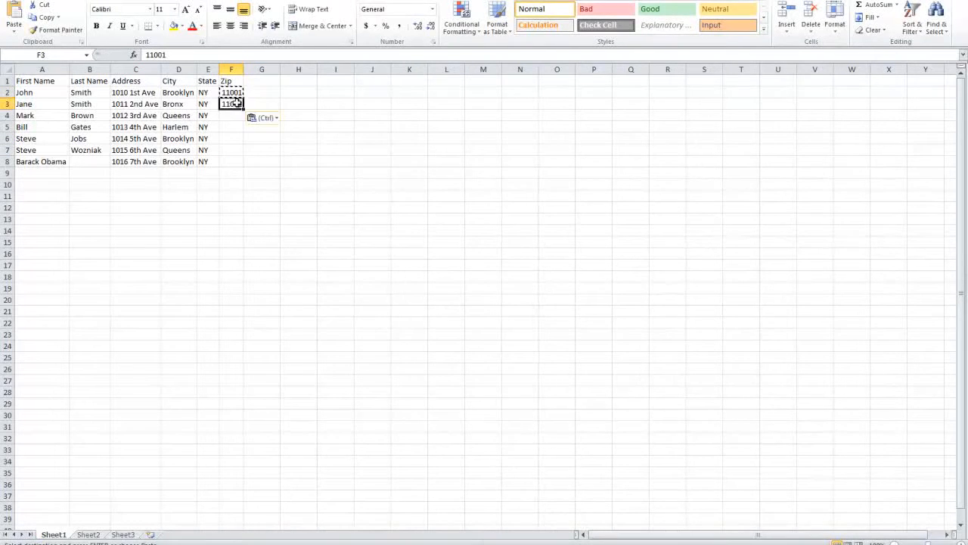
{"action": "type", "text": "11002"}
{"action": "key", "text": "Return"}
{"action": "left_click_drag", "start_coordinate": [231, 92], "coordinate": [240, 163]}
{"action": "left_click", "coordinate": [229, 69]}
{"action": "left_click_drag", "start_coordinate": [229, 69], "coordinate": [41, 69]}
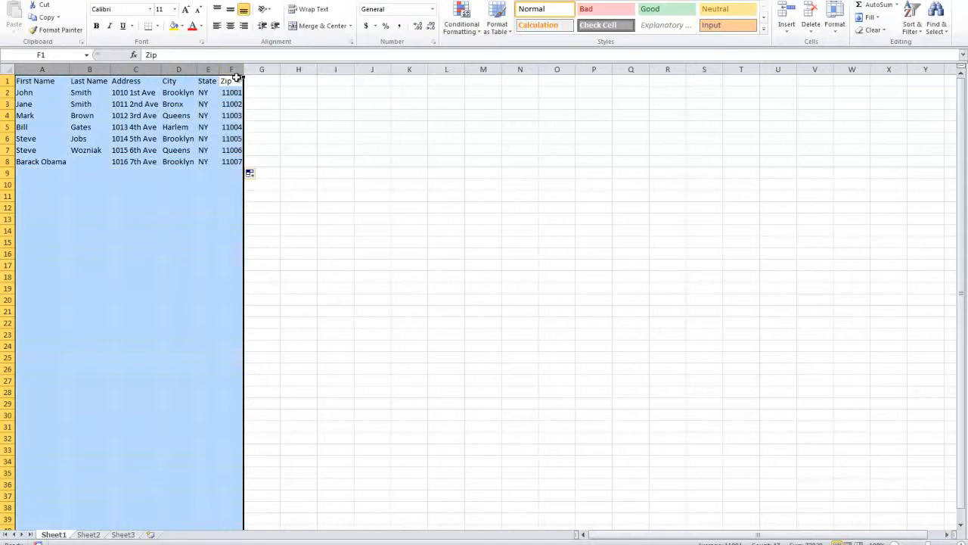
Save the active sheet to the Desktop as People in CSV (Comma delimited) format, keeping CSV
{"action": "left_click", "coordinate": [11, 1]}
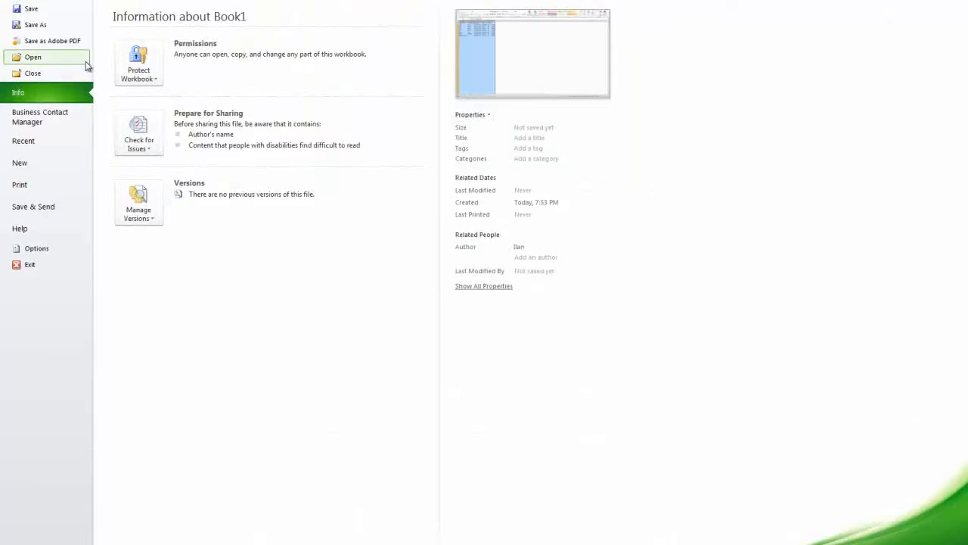
{"action": "left_click", "coordinate": [55, 24]}
{"action": "left_click", "coordinate": [57, 74]}
{"action": "left_click", "coordinate": [125, 209]}
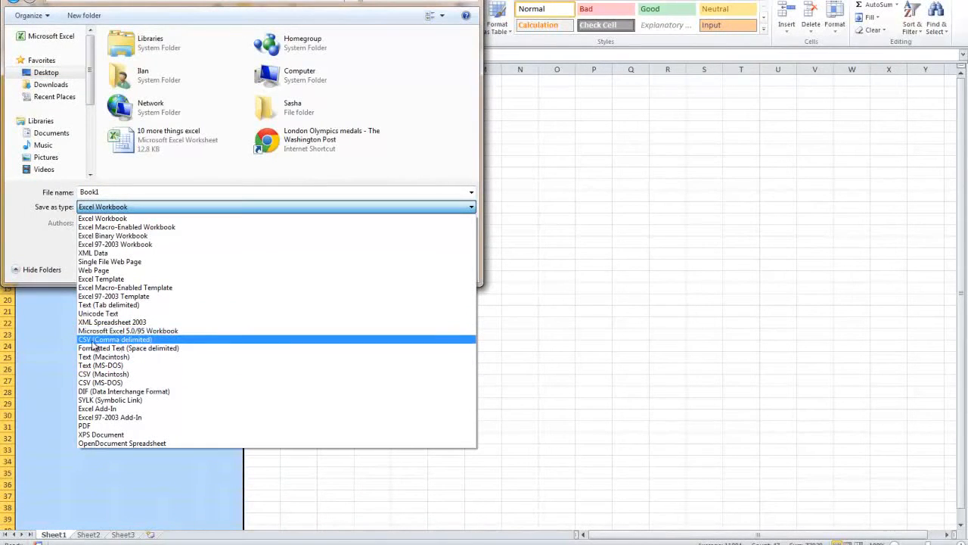
{"action": "left_click", "coordinate": [65, 220]}
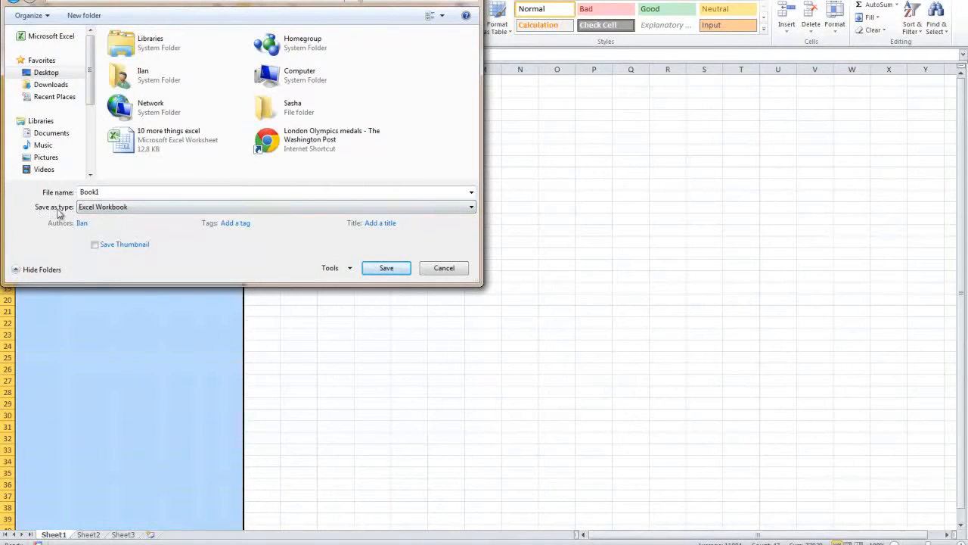
{"action": "left_click", "coordinate": [154, 211]}
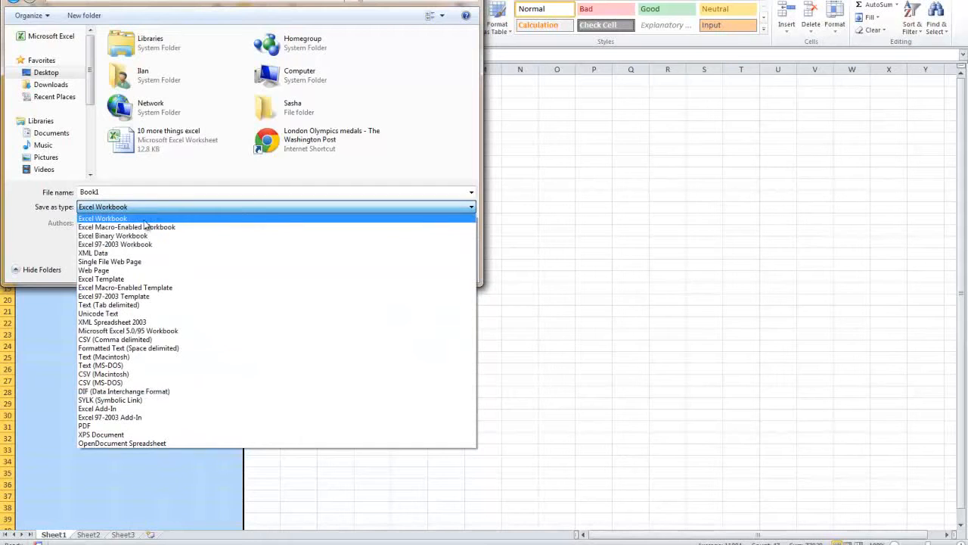
{"action": "left_click", "coordinate": [119, 339]}
{"action": "left_click_drag", "start_coordinate": [100, 196], "coordinate": [3, 194]}
{"action": "type", "text": "People"}
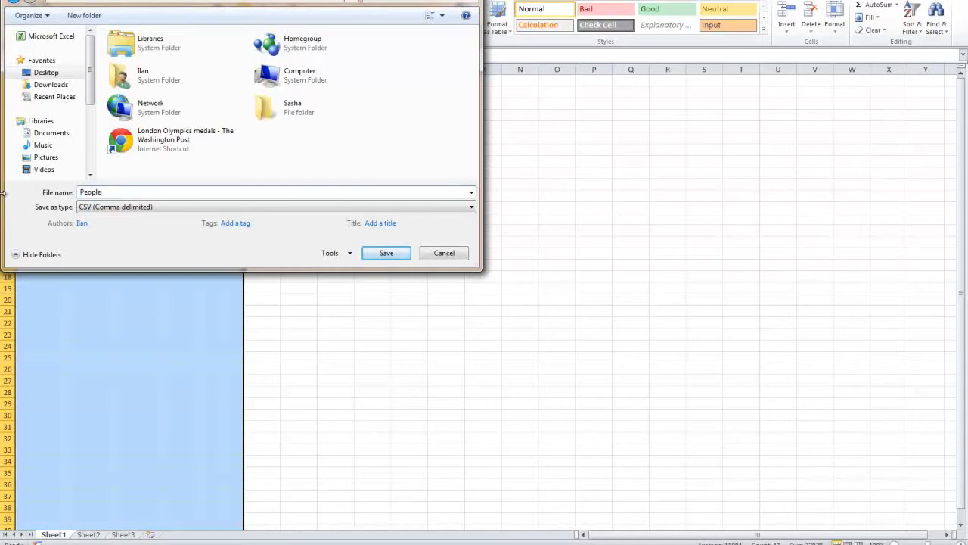
{"action": "key", "text": "Return"}
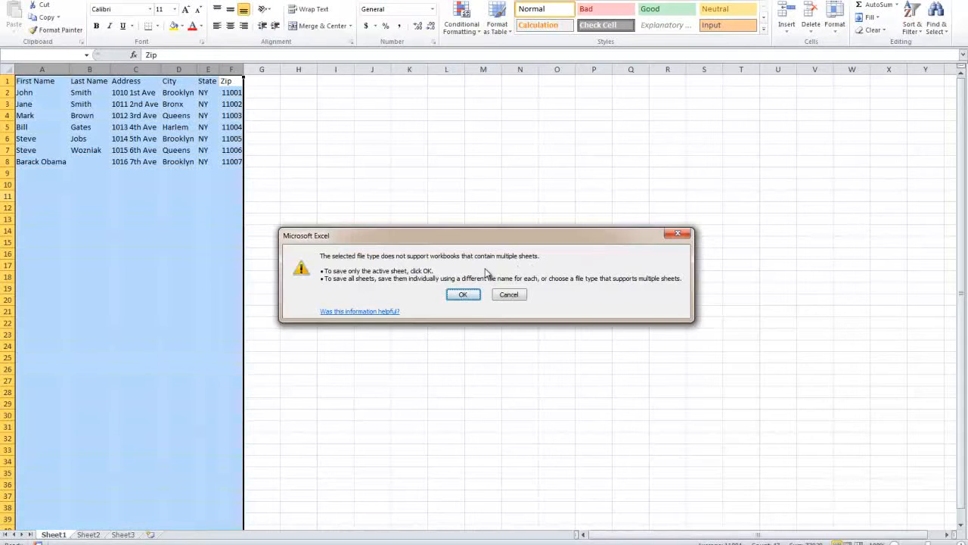
{"action": "left_click", "coordinate": [467, 295]}
{"action": "left_click", "coordinate": [440, 305]}
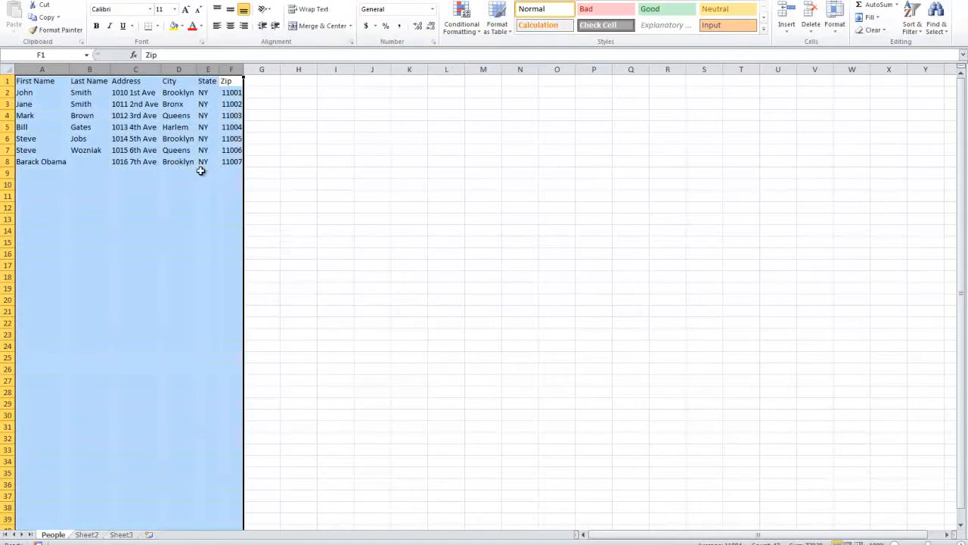
Move row 8's surname from cell A8 into the Last Name cell B8 and save as CSV
{"action": "left_click", "coordinate": [136, 162]}
{"action": "left_click", "coordinate": [71, 165]}
{"action": "double_click", "coordinate": [60, 162]}
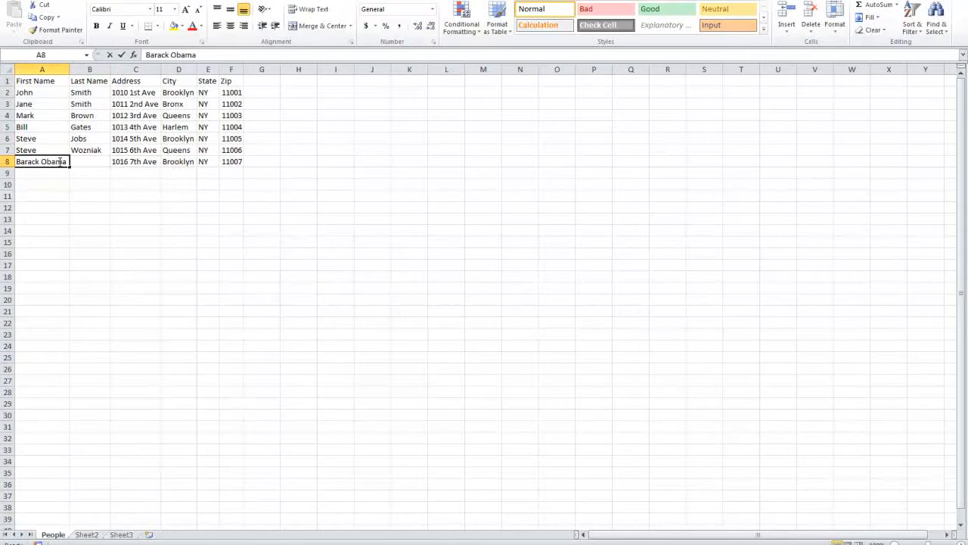
{"action": "left_click_drag", "start_coordinate": [42, 162], "coordinate": [94, 162]}
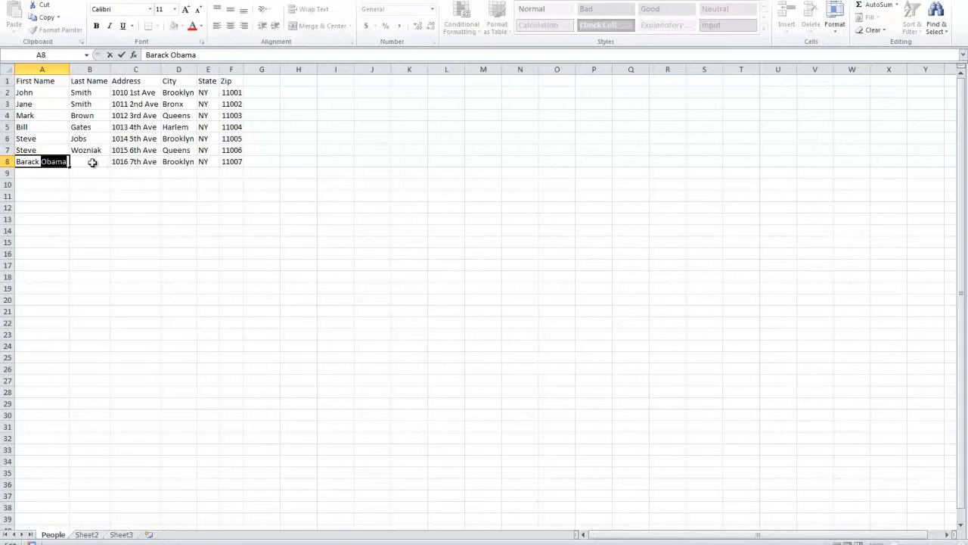
{"action": "key", "text": "BackSpace"}
{"action": "left_click", "coordinate": [92, 162]}
{"action": "key", "text": "ctrl+v"}
{"action": "left_click", "coordinate": [65, 161]}
{"action": "key", "text": "Down"}
{"action": "key", "text": "Down"}
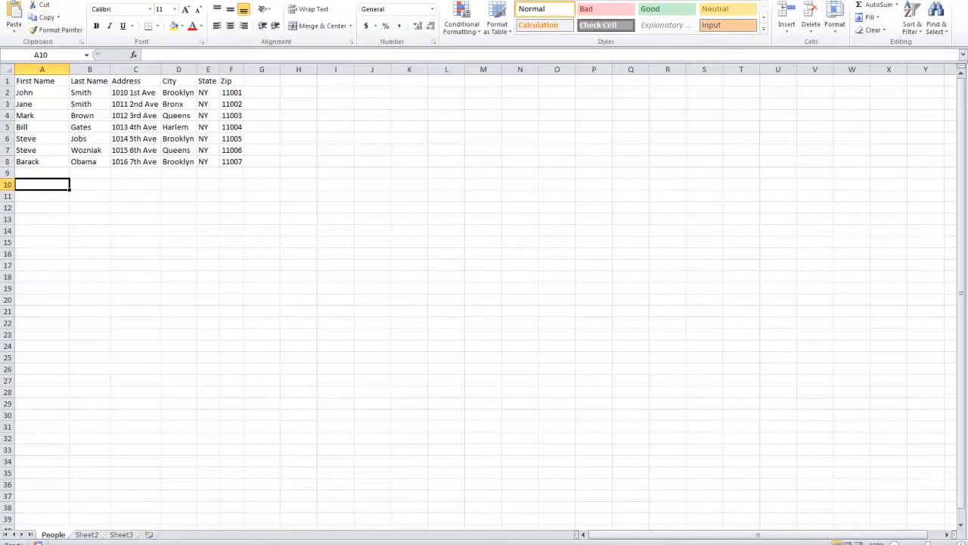
{"action": "key", "text": "ctrl+s"}
{"action": "left_click", "coordinate": [438, 305]}
Close Excel, saving over the existing People.csv and keeping CSV format
{"action": "right_click", "coordinate": [185, 1]}
{"action": "left_click", "coordinate": [212, 46]}
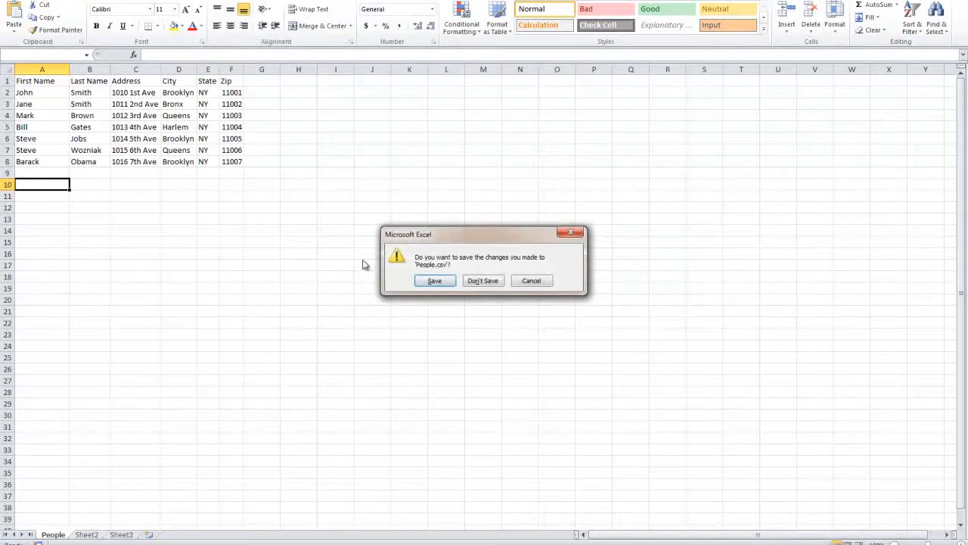
{"action": "left_click", "coordinate": [425, 279]}
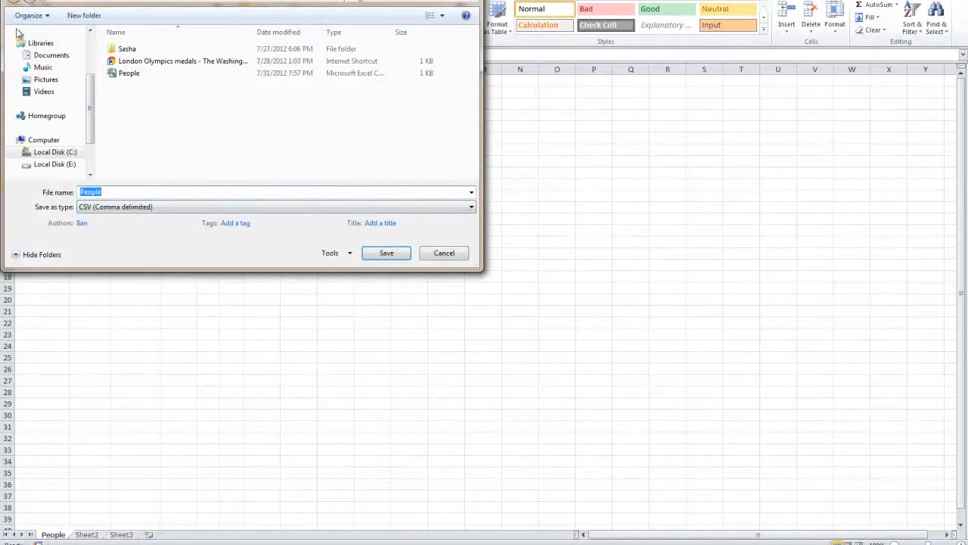
{"action": "left_click", "coordinate": [376, 256]}
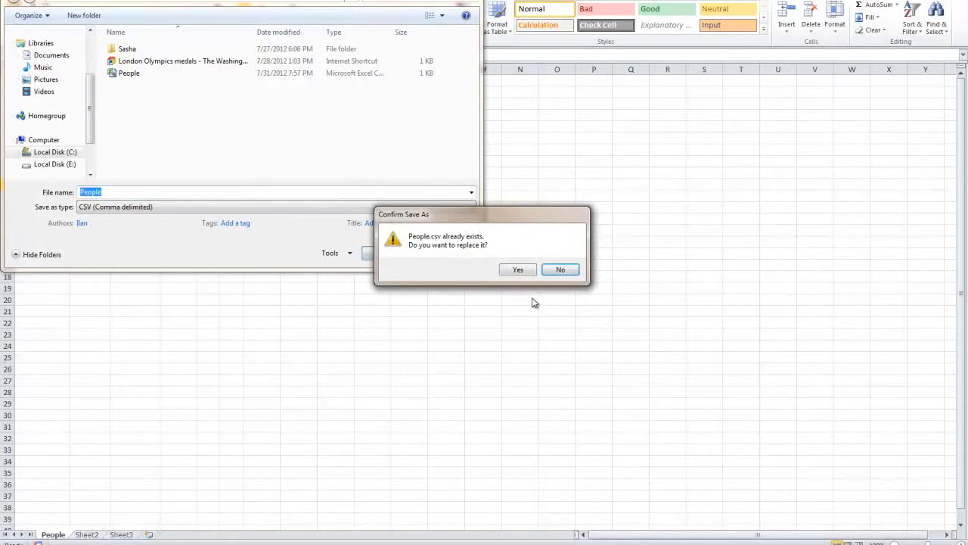
{"action": "left_click", "coordinate": [511, 271]}
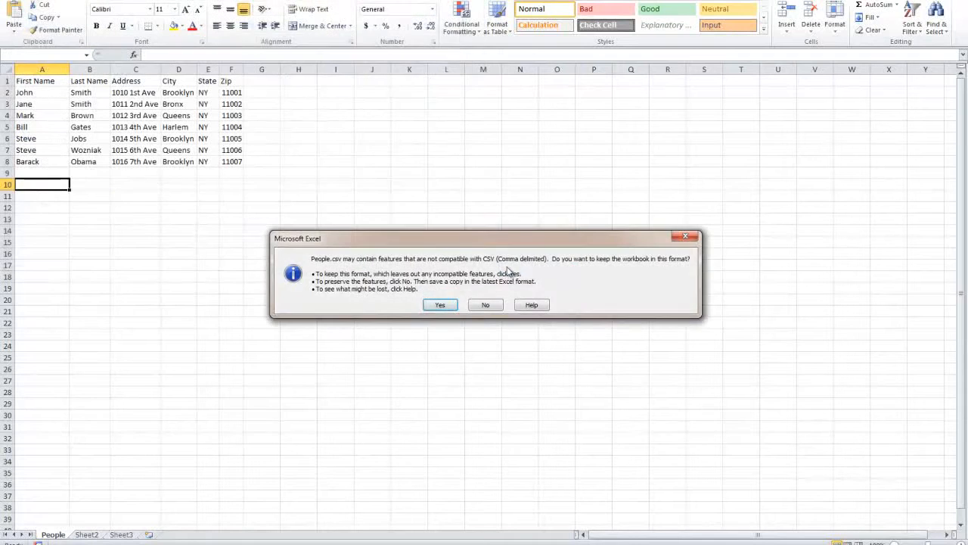
{"action": "left_click", "coordinate": [428, 304]}
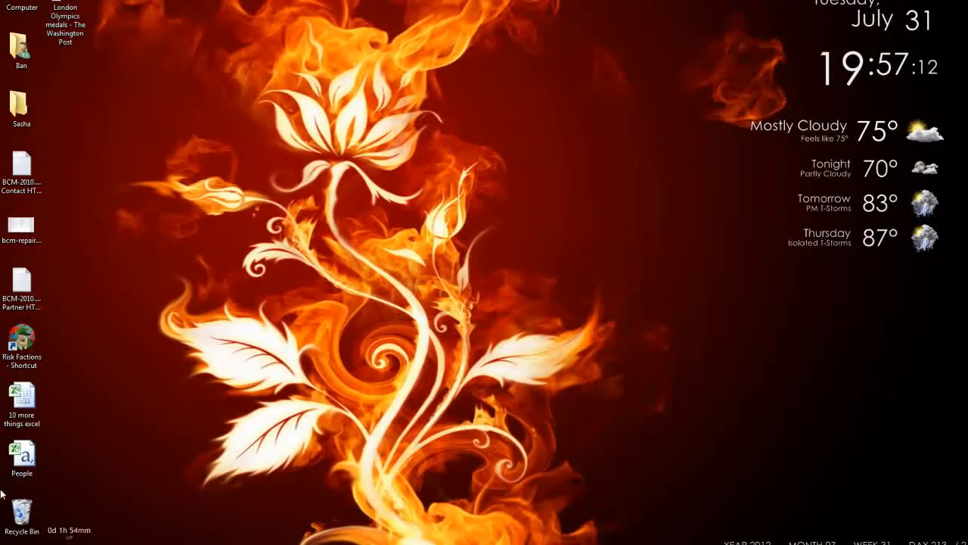
Launch Microsoft Word 2010 from a Start menu search for 'word'
{"action": "left_click", "coordinate": [22, 454]}
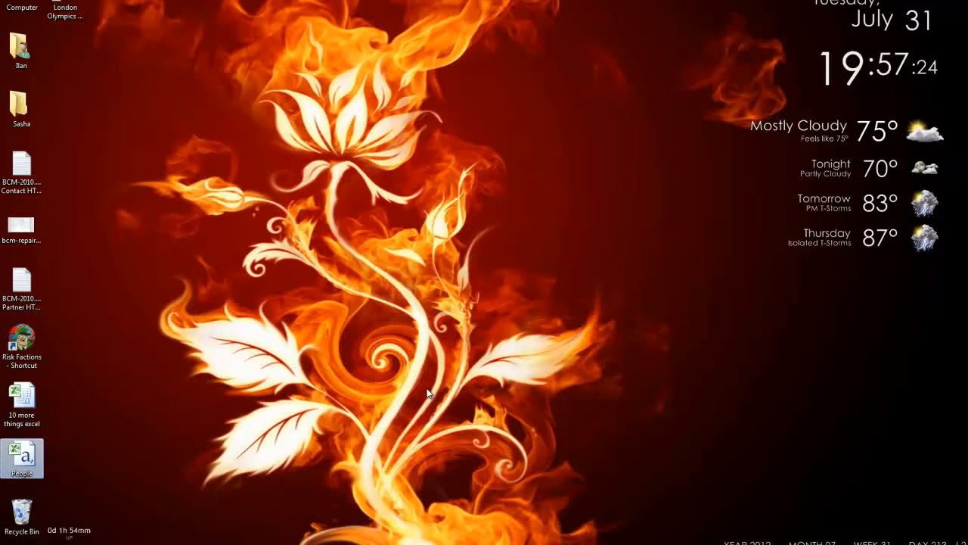
{"action": "key", "text": "super"}
{"action": "type", "text": "word"}
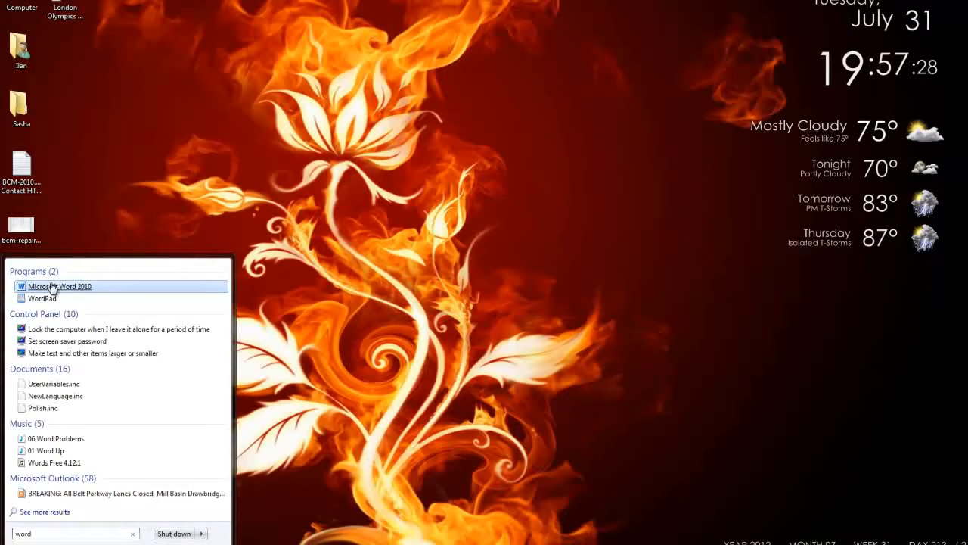
{"action": "left_click", "coordinate": [51, 288]}
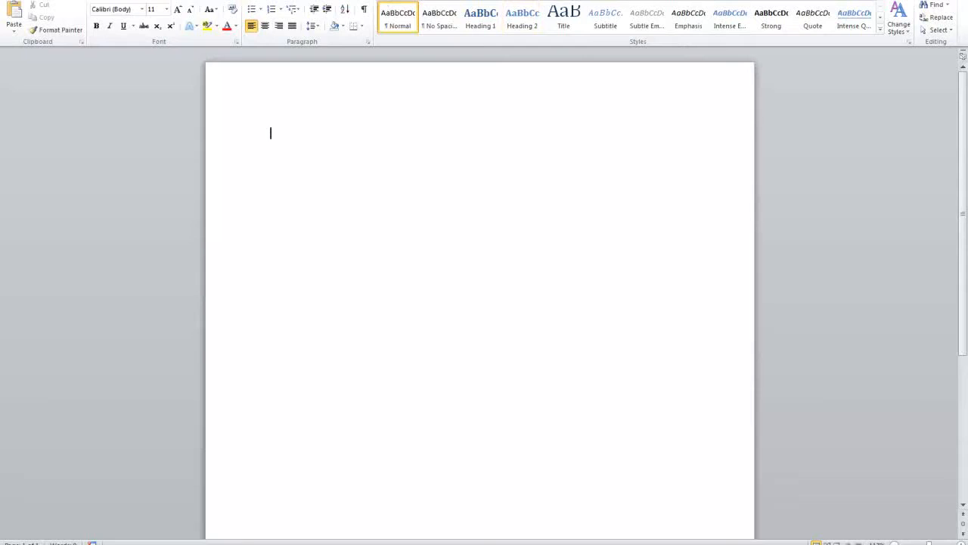
Attach the Desktop's People file as the recipient list through Select Recipients > Use Existing List
{"action": "left_click", "coordinate": [91, 20]}
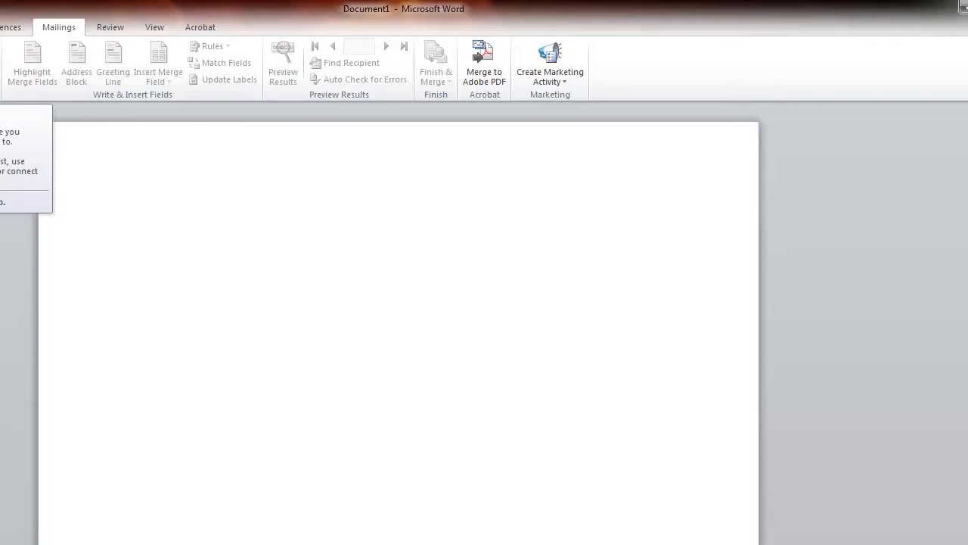
{"action": "left_click", "coordinate": [114, 38]}
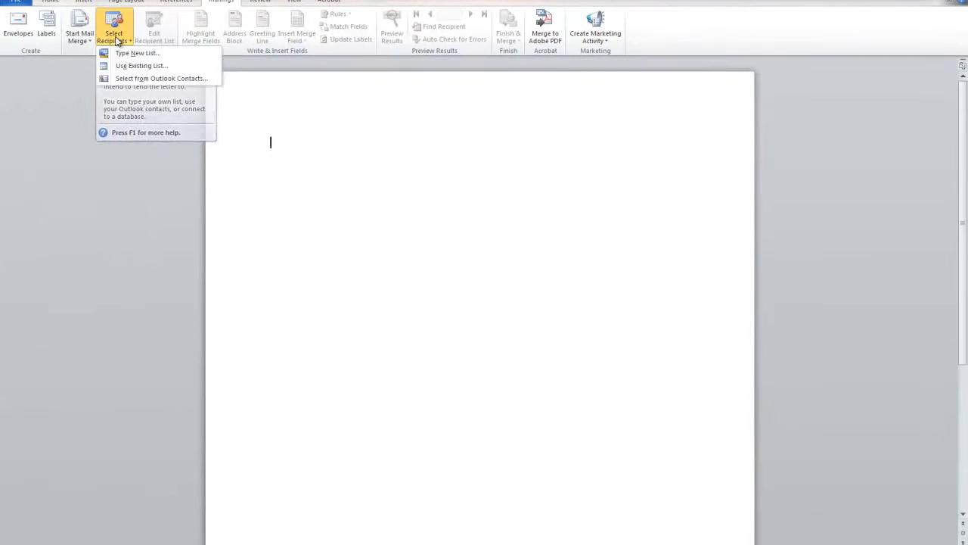
{"action": "left_click", "coordinate": [141, 67]}
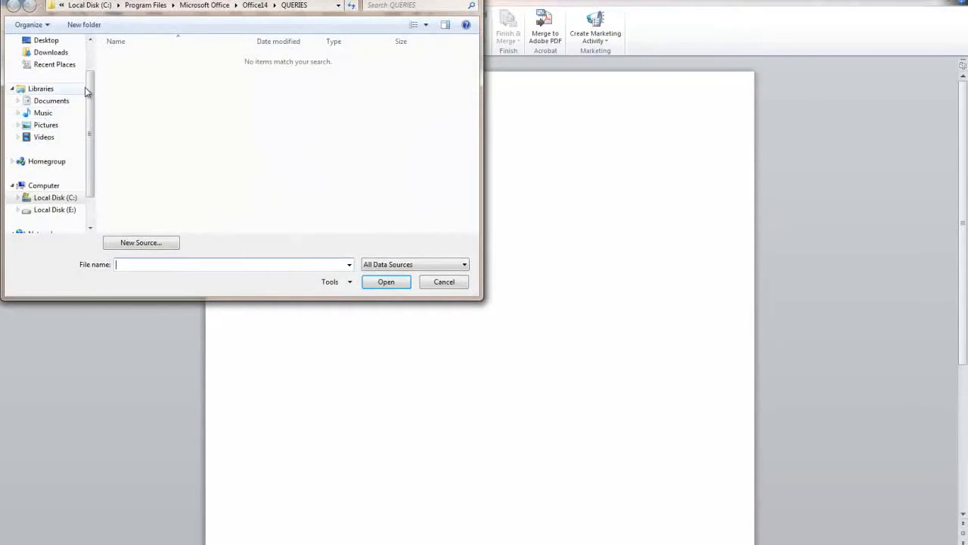
{"action": "left_click", "coordinate": [54, 82]}
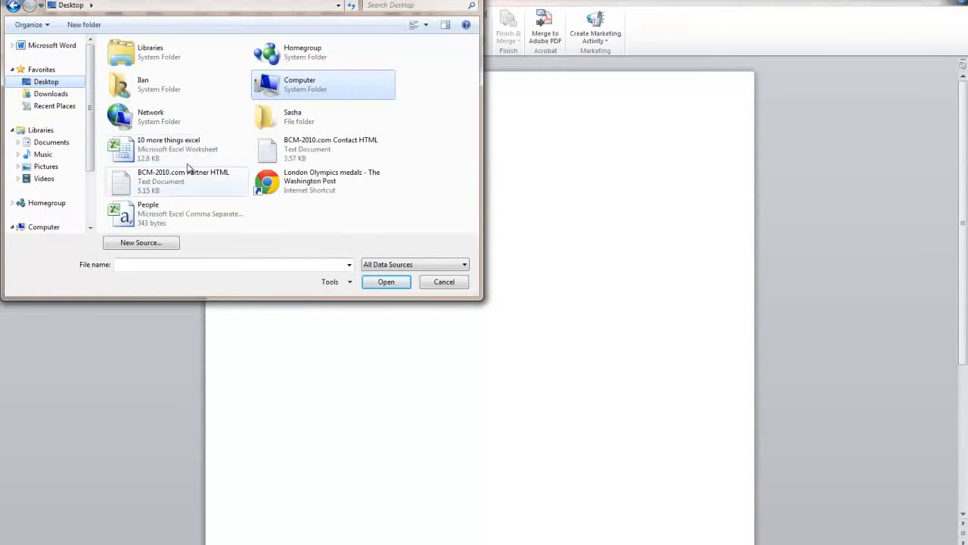
{"action": "left_click", "coordinate": [163, 209]}
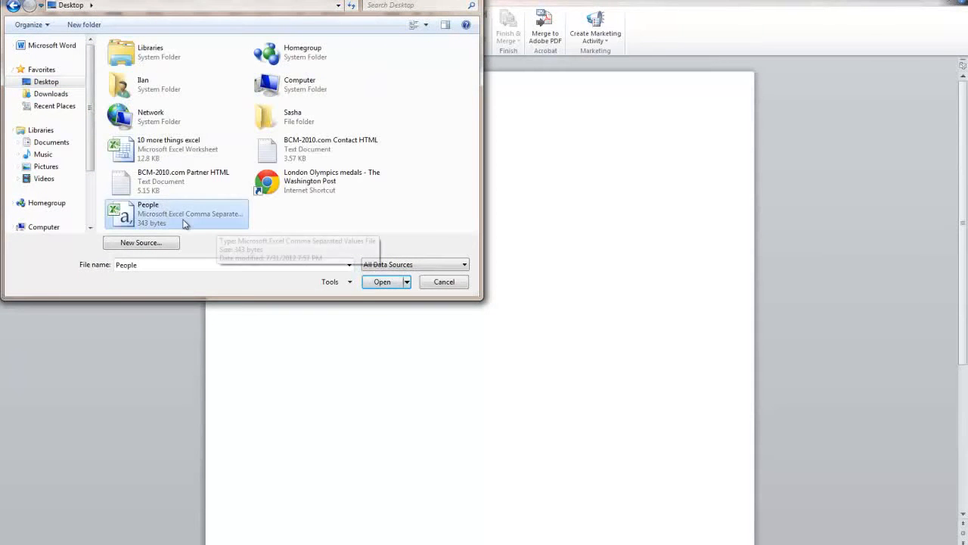
{"action": "double_click", "coordinate": [181, 219]}
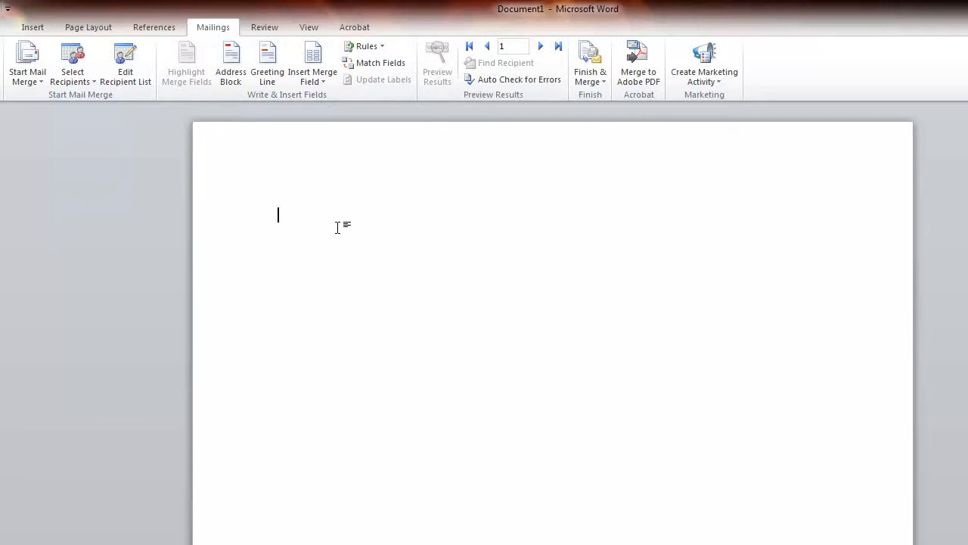
Type the sender's name, street address and city line at the top of the letter
{"action": "type", "text": "Patao"}
{"action": "key", "text": "Return"}
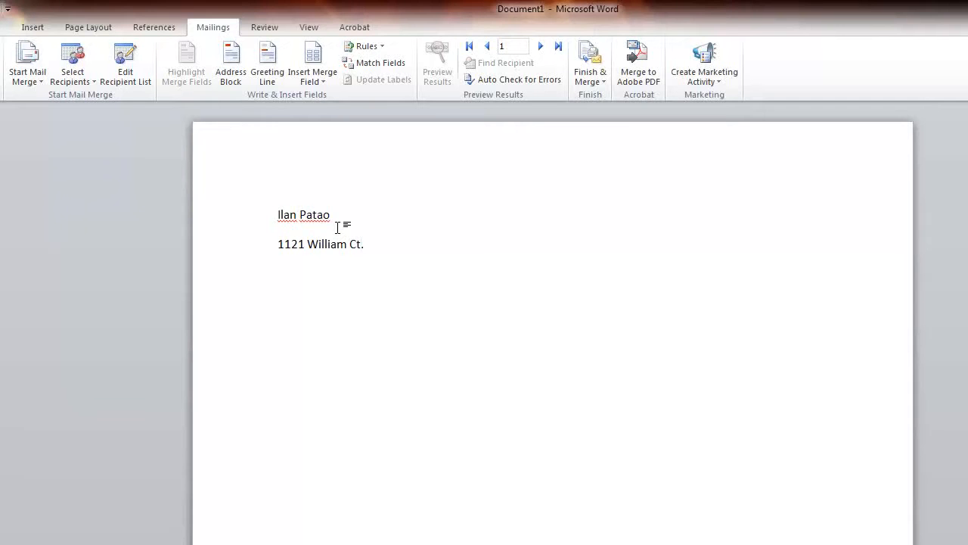
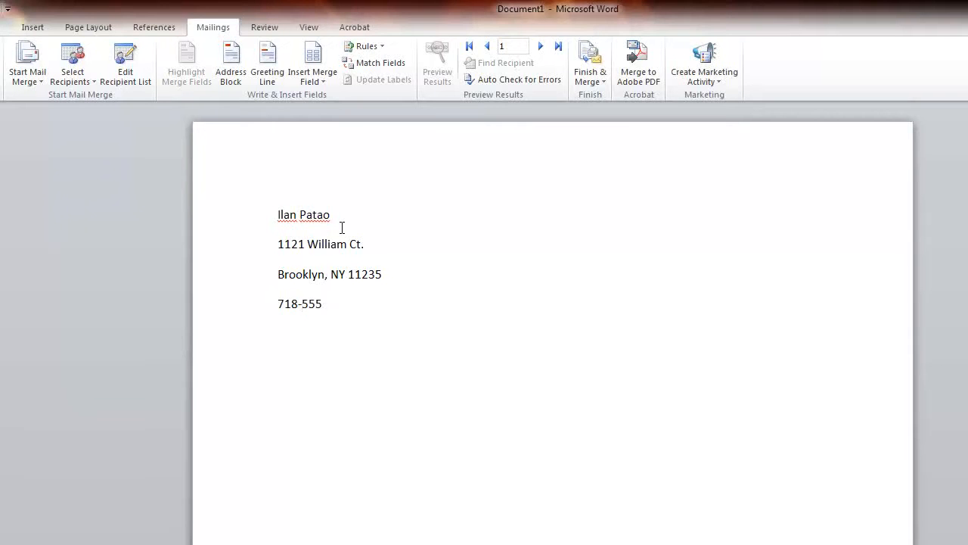
Remove the space after each sender line and align the sender block to the right
{"action": "left_click_drag", "start_coordinate": [400, 309], "coordinate": [174, 182]}
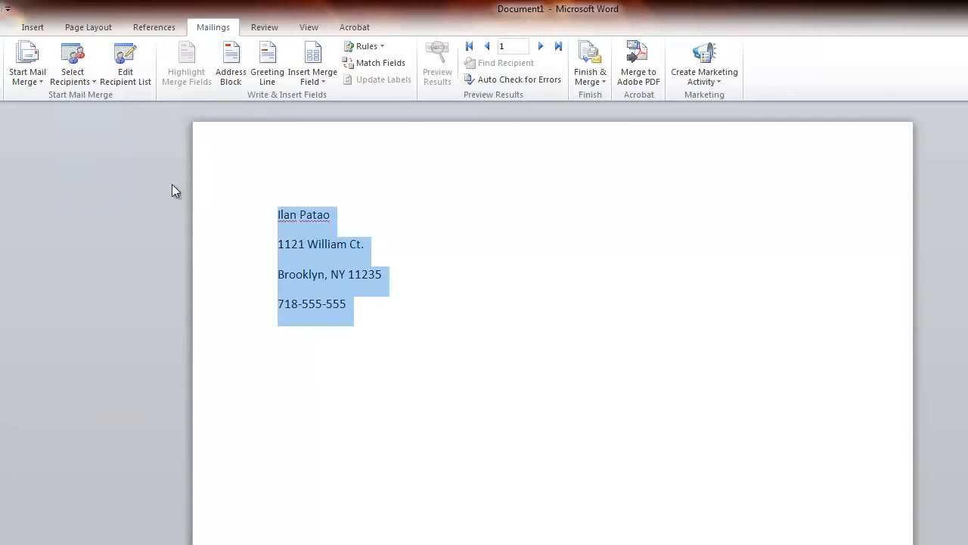
{"action": "left_click", "coordinate": [4, 28]}
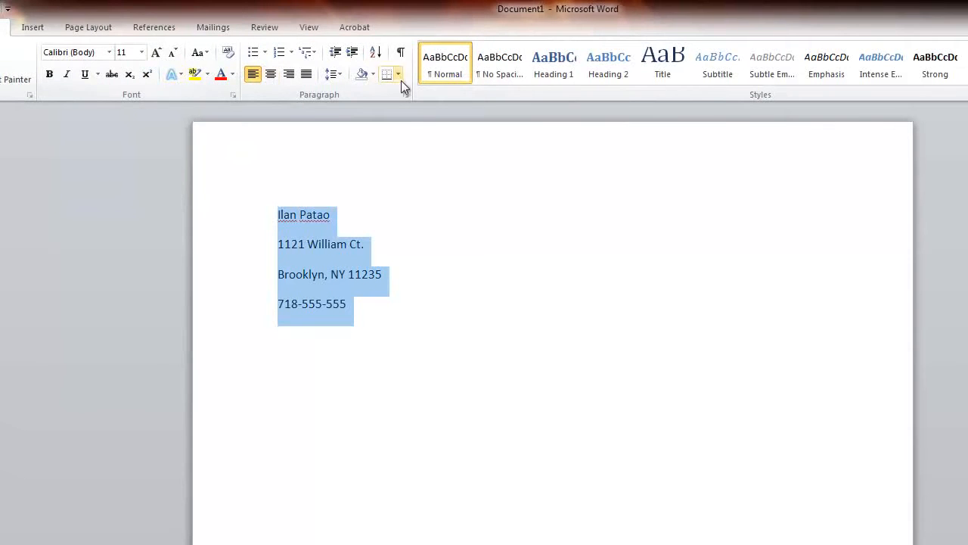
{"action": "left_click", "coordinate": [332, 74]}
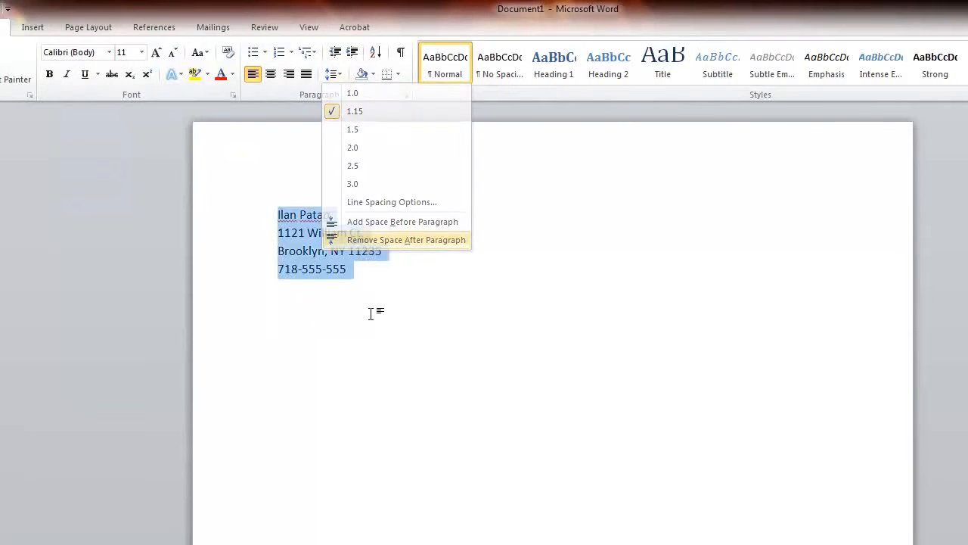
{"action": "left_click", "coordinate": [337, 240]}
{"action": "left_click", "coordinate": [373, 294]}
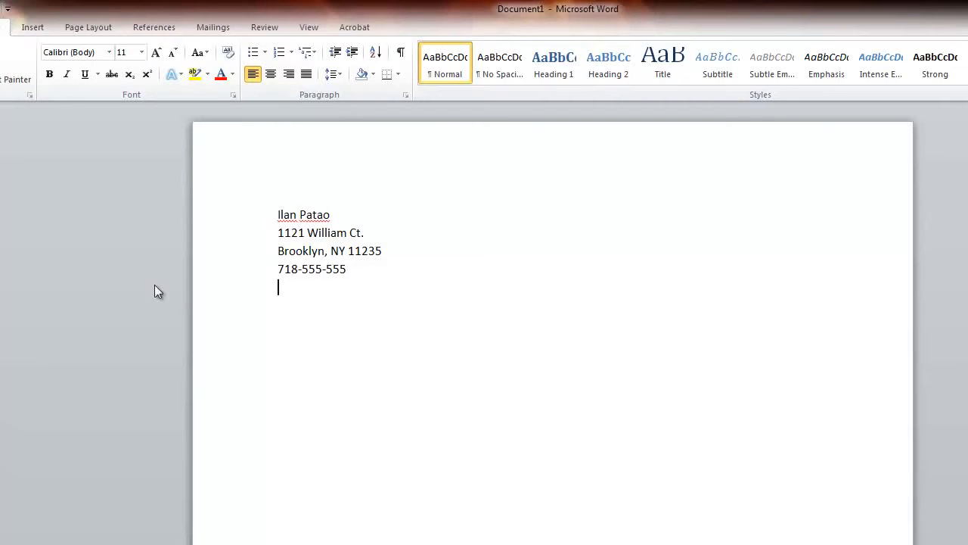
{"action": "left_click_drag", "start_coordinate": [497, 263], "coordinate": [84, 201]}
{"action": "left_click", "coordinate": [289, 74]}
{"action": "left_click", "coordinate": [746, 301]}
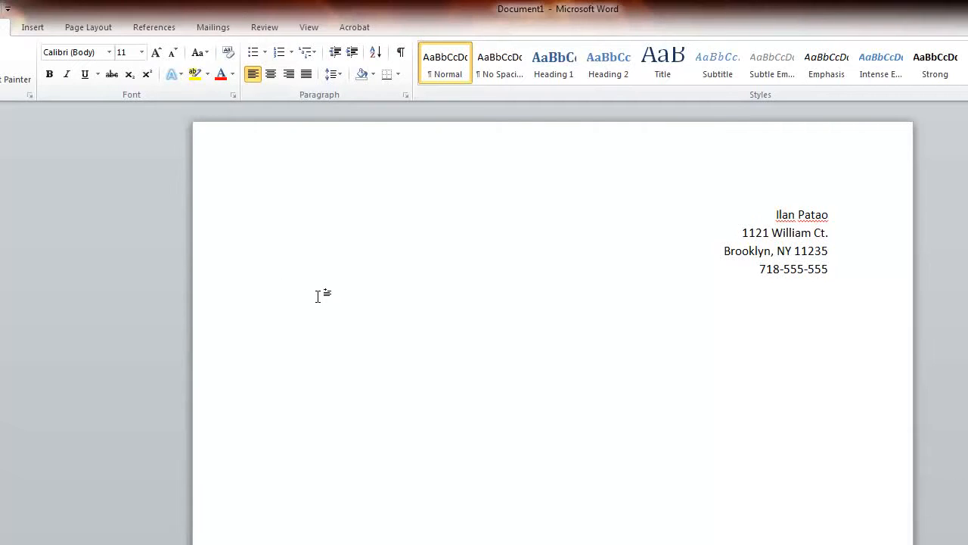
Type the date Tuesday, July 31, 2012, the Dear greeting and the sample body lines
{"action": "type", "text": "uesday"}
{"action": "type", "text": "sday"}
{"action": "type", "text": ","}
{"action": "key", "text": "Return"}
{"action": "key", "text": "Return"}
{"action": "type", "text": "Dear "}
{"action": "type", "text": "This"}
{"action": "type", "text": " is a sample letter to you."}
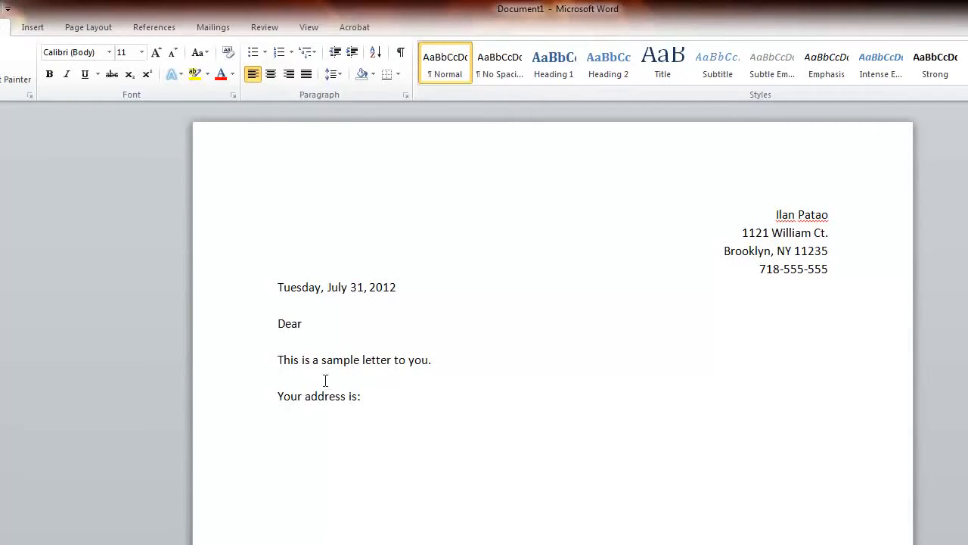
Place the insertion point after Dear and bring up the Insert Merge Field list
{"action": "left_click", "coordinate": [323, 328]}
{"action": "left_click", "coordinate": [214, 28]}
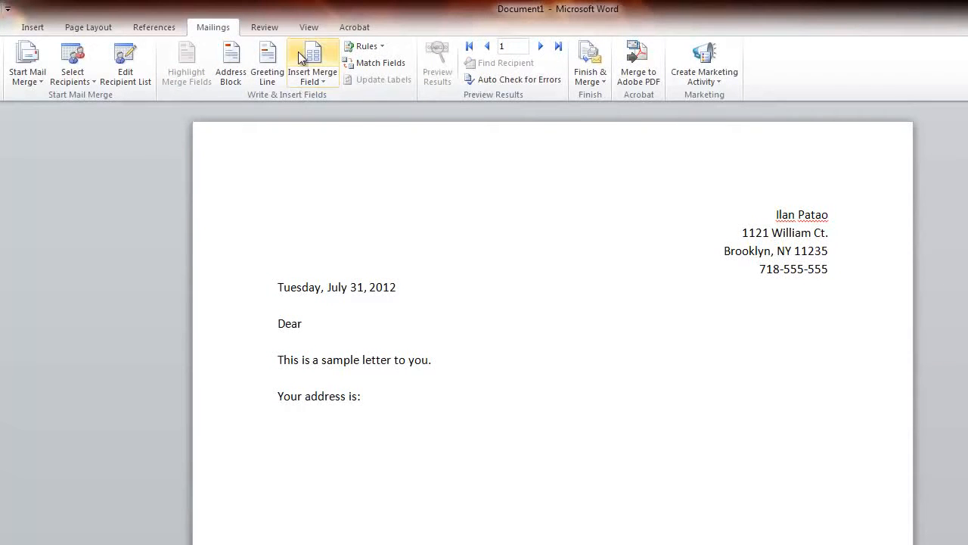
{"action": "left_click", "coordinate": [312, 78]}
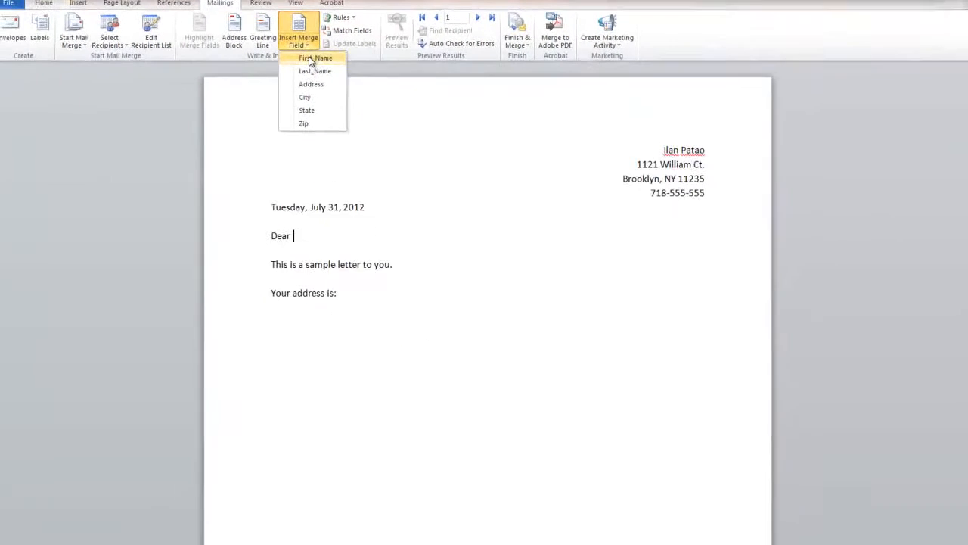
Insert «First_Name» «Last_Name» followed by a comma after Dear
{"action": "left_click", "coordinate": [309, 61]}
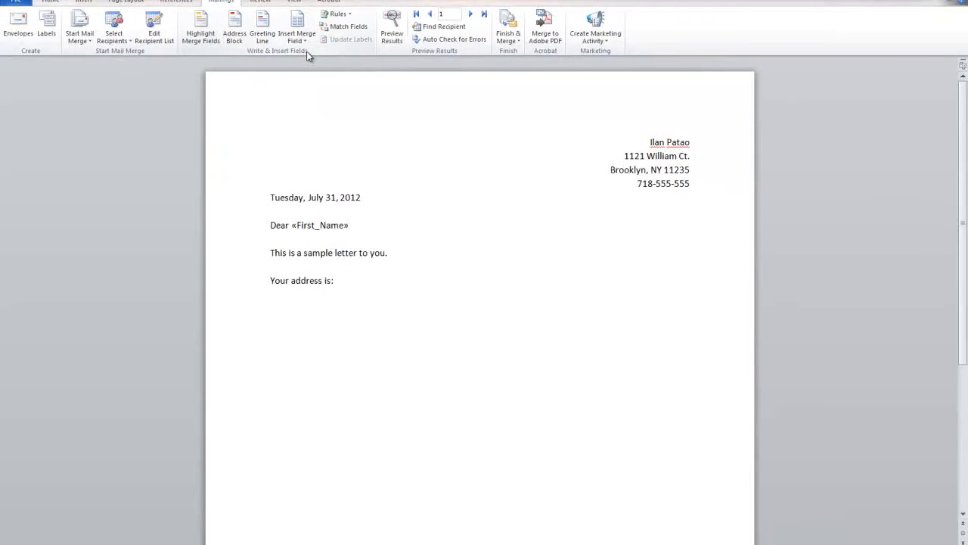
{"action": "left_click", "coordinate": [301, 40]}
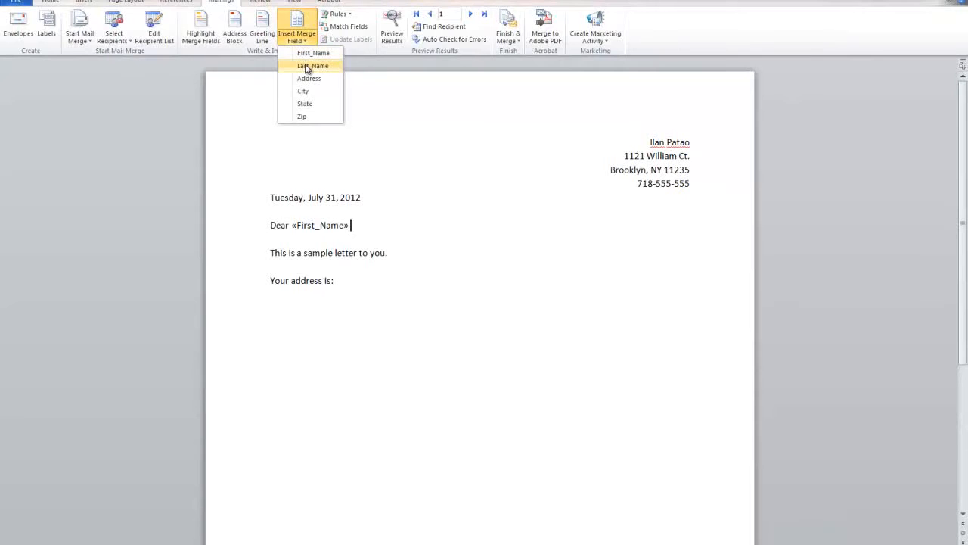
{"action": "left_click", "coordinate": [307, 67]}
{"action": "type", "text": ","}
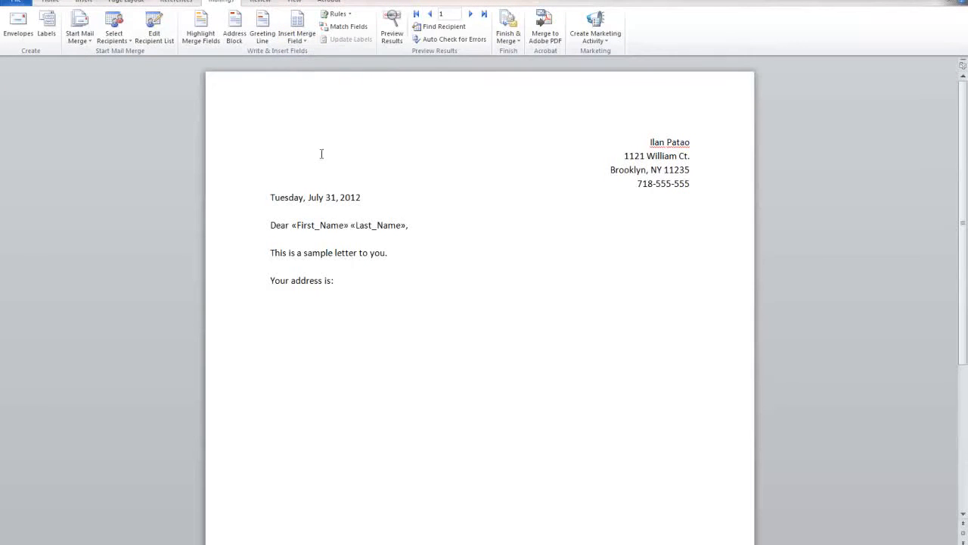
Add «Address» and, on the next line, «City», «State» «Zip» under 'Your address is:'
{"action": "left_click", "coordinate": [315, 305]}
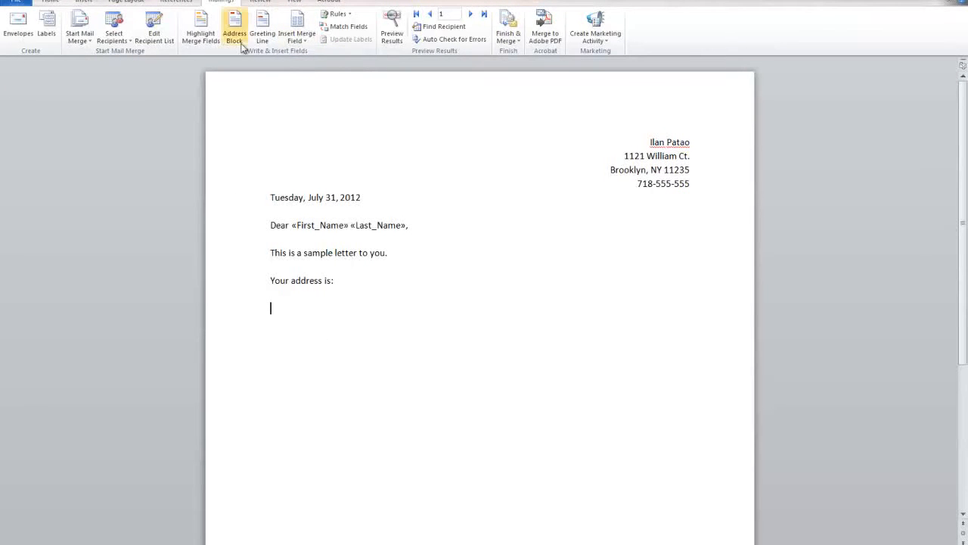
{"action": "left_click", "coordinate": [291, 43]}
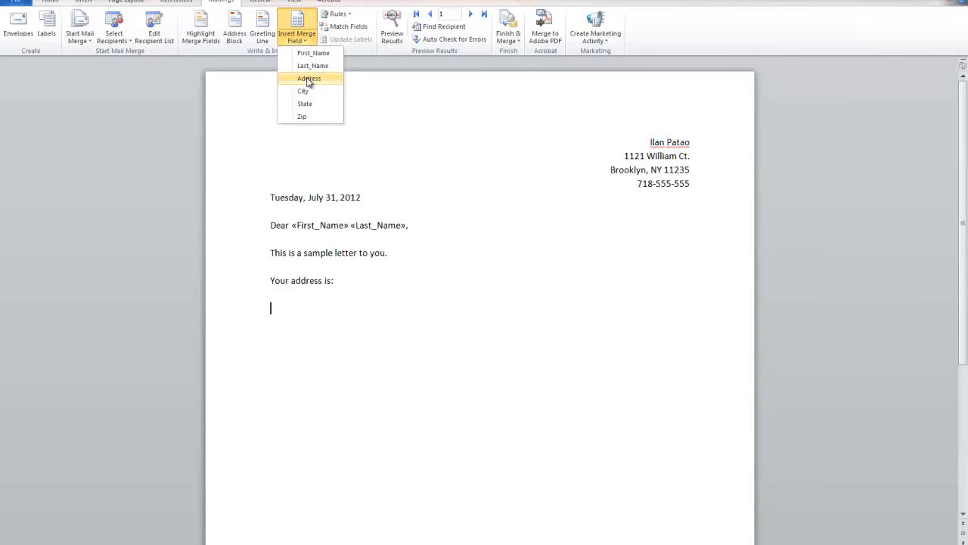
{"action": "left_click", "coordinate": [308, 79]}
{"action": "key", "text": "Return"}
{"action": "left_click", "coordinate": [297, 39]}
{"action": "left_click", "coordinate": [308, 91]}
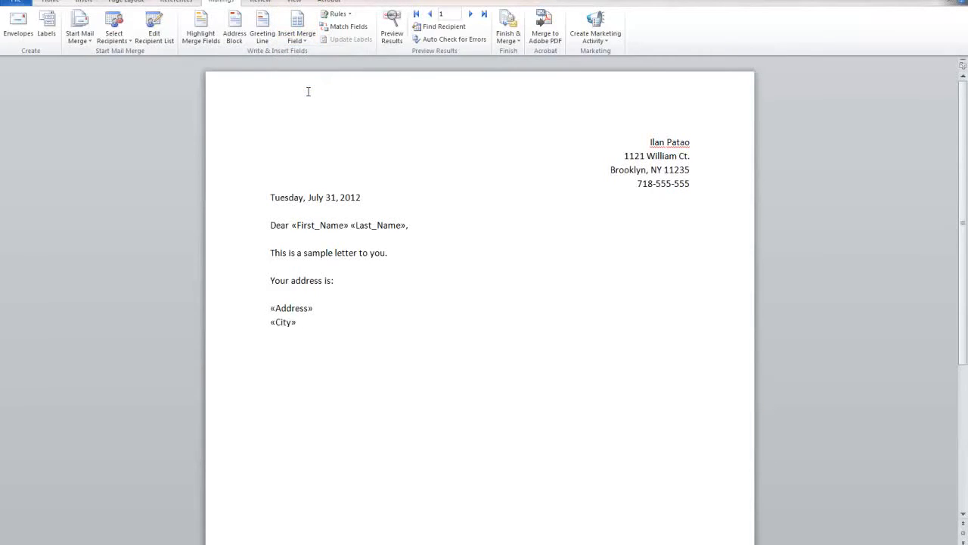
{"action": "left_click", "coordinate": [296, 40]}
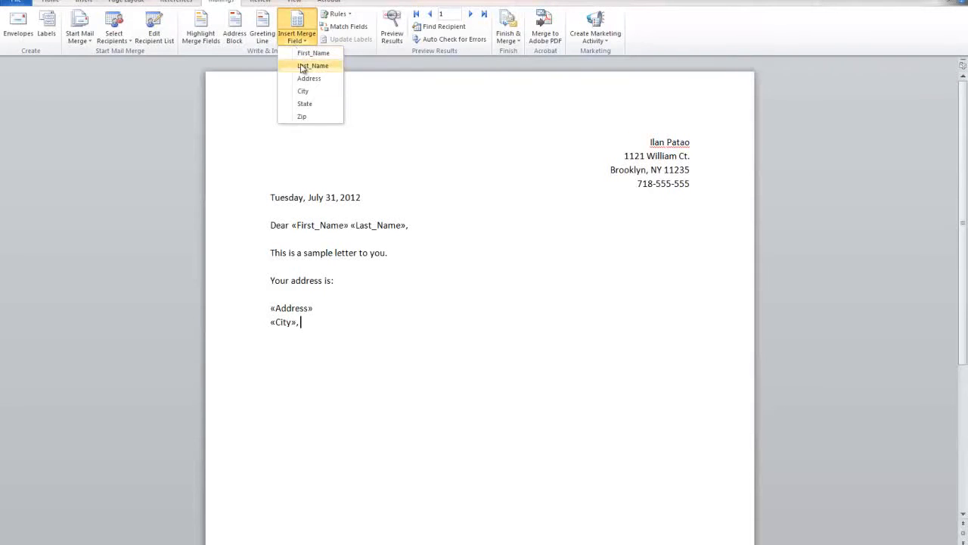
{"action": "left_click", "coordinate": [308, 105]}
{"action": "left_click", "coordinate": [297, 39]}
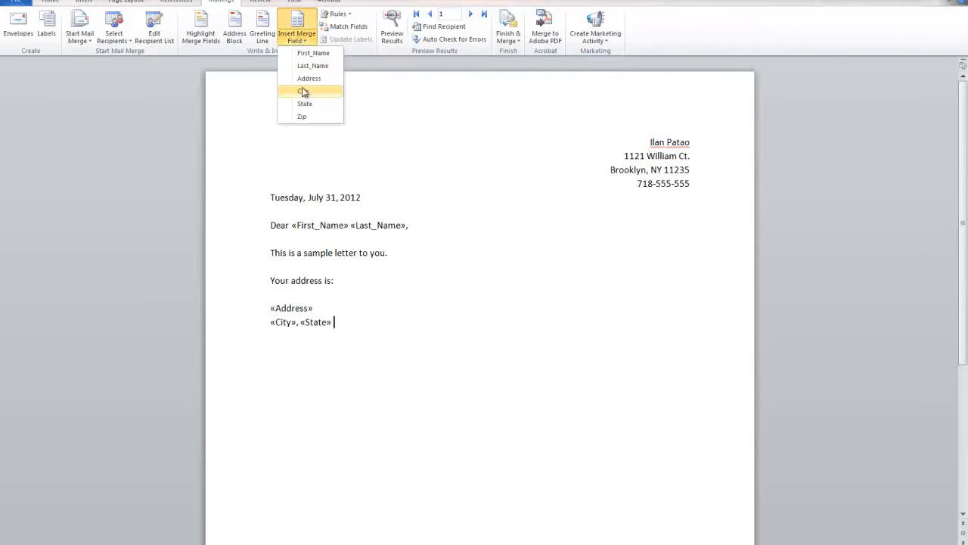
{"action": "left_click", "coordinate": [308, 117]}
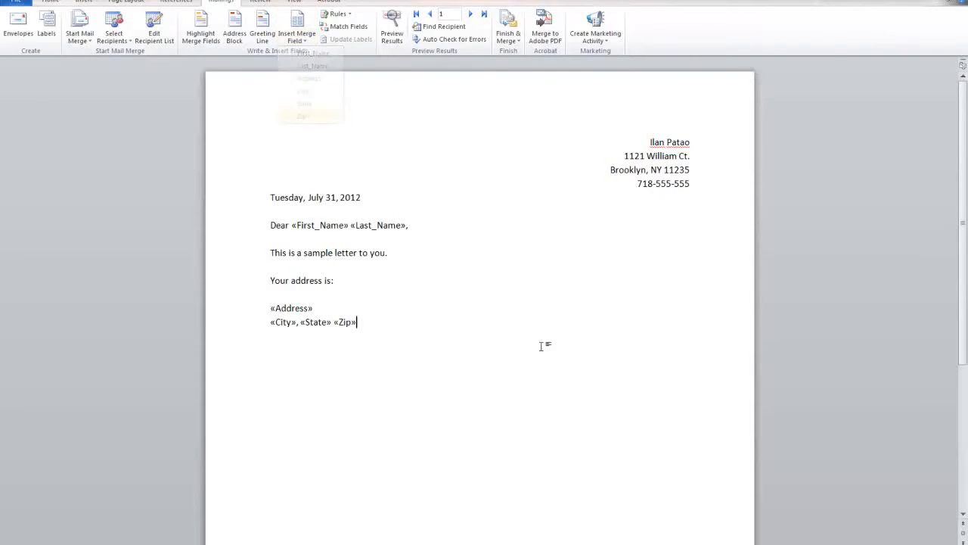
{"action": "left_click", "coordinate": [392, 32]}
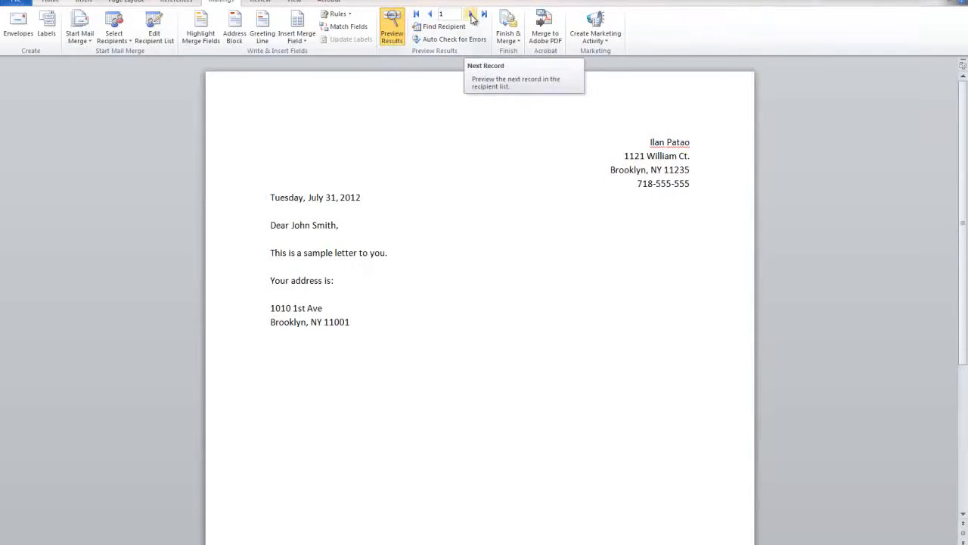
{"action": "left_click", "coordinate": [470, 14]}
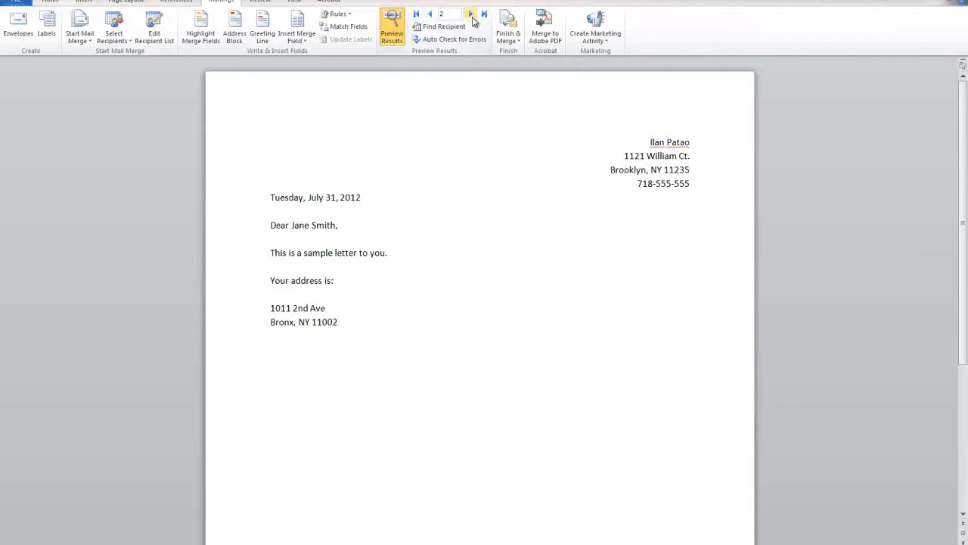
{"action": "left_click", "coordinate": [472, 15]}
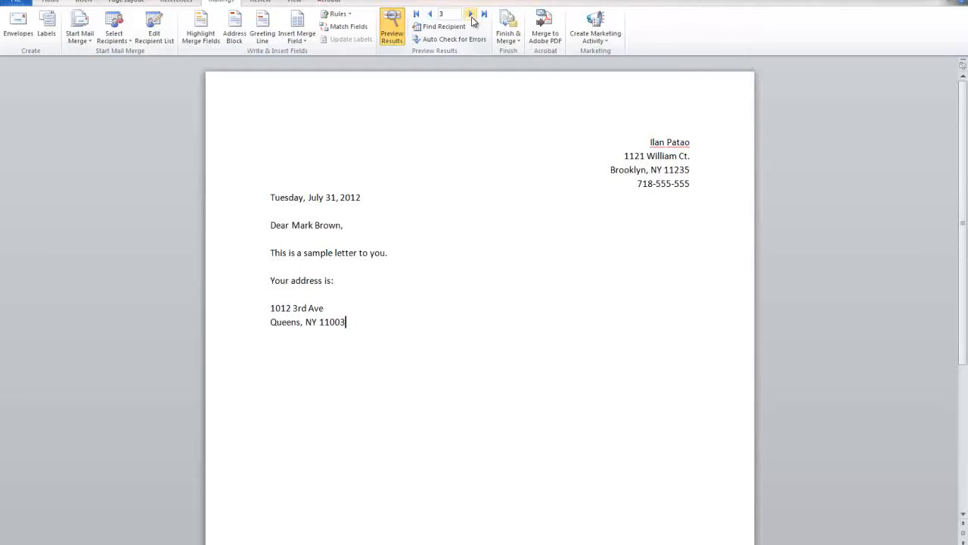
{"action": "left_click", "coordinate": [472, 15]}
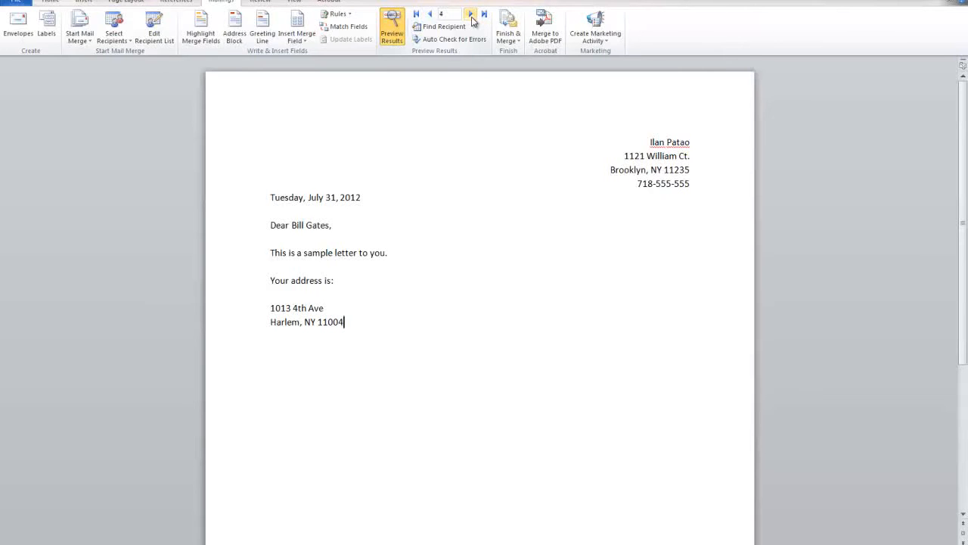
{"action": "left_click", "coordinate": [472, 15]}
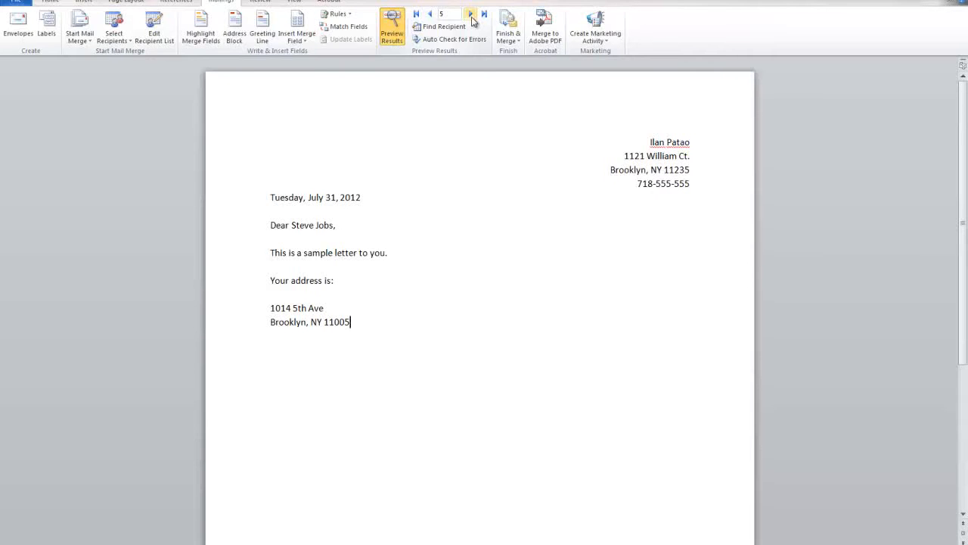
{"action": "left_click", "coordinate": [472, 15]}
{"action": "left_click", "coordinate": [472, 15]}
{"action": "left_click", "coordinate": [431, 15]}
{"action": "left_click", "coordinate": [431, 14]}
{"action": "left_click", "coordinate": [430, 15]}
{"action": "left_click", "coordinate": [431, 14]}
{"action": "left_click", "coordinate": [430, 15]}
{"action": "left_click", "coordinate": [430, 14]}
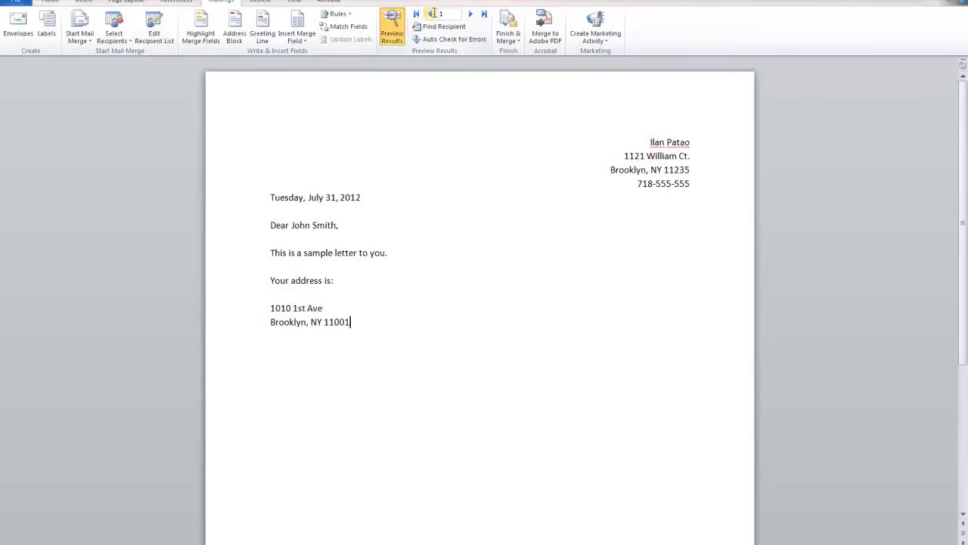
{"action": "left_click", "coordinate": [468, 15]}
{"action": "left_click", "coordinate": [468, 15]}
{"action": "left_click", "coordinate": [468, 15]}
{"action": "left_click", "coordinate": [469, 15]}
{"action": "left_click", "coordinate": [469, 15]}
{"action": "left_click", "coordinate": [468, 15]}
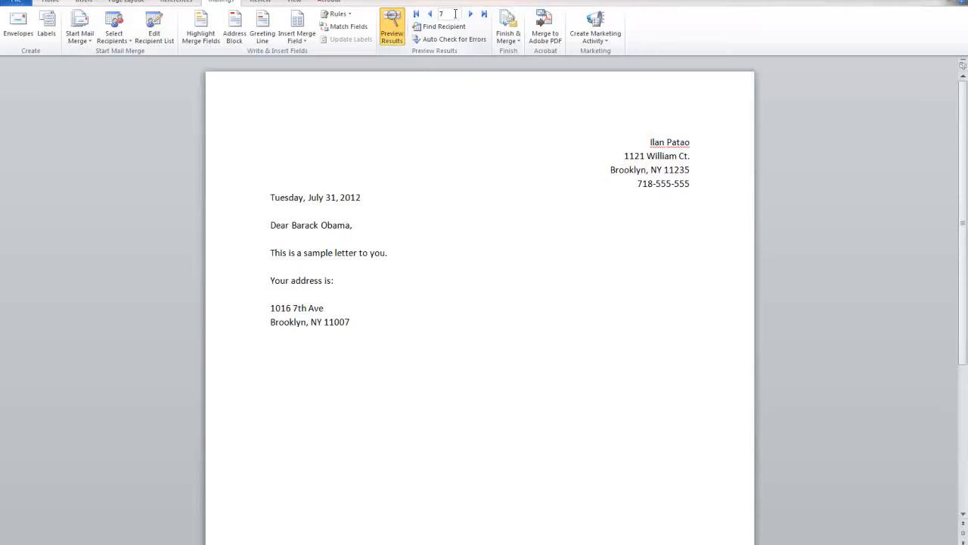
{"action": "left_click", "coordinate": [396, 36]}
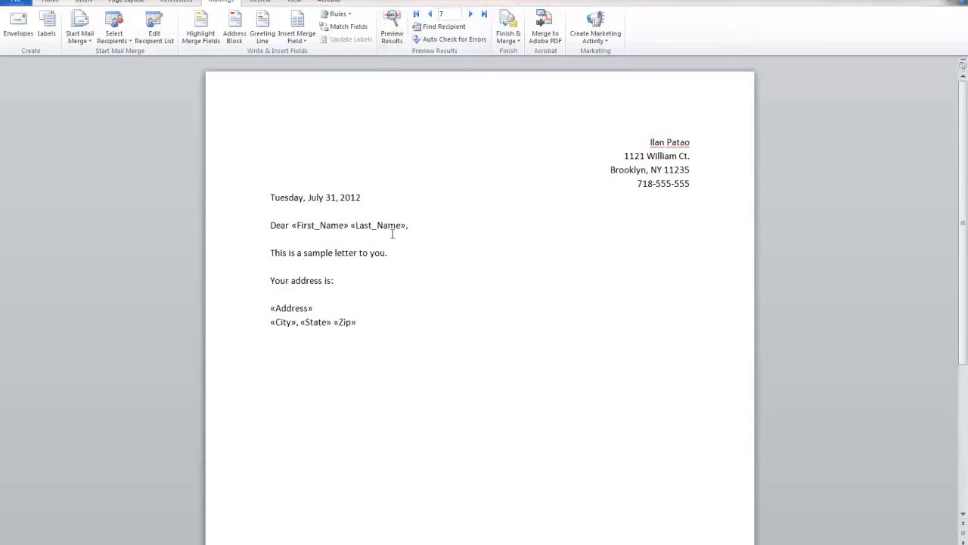
Bold the «First_Name» «Last_Name» greeting fields and the two address lines
{"action": "left_click_drag", "start_coordinate": [407, 226], "coordinate": [296, 228]}
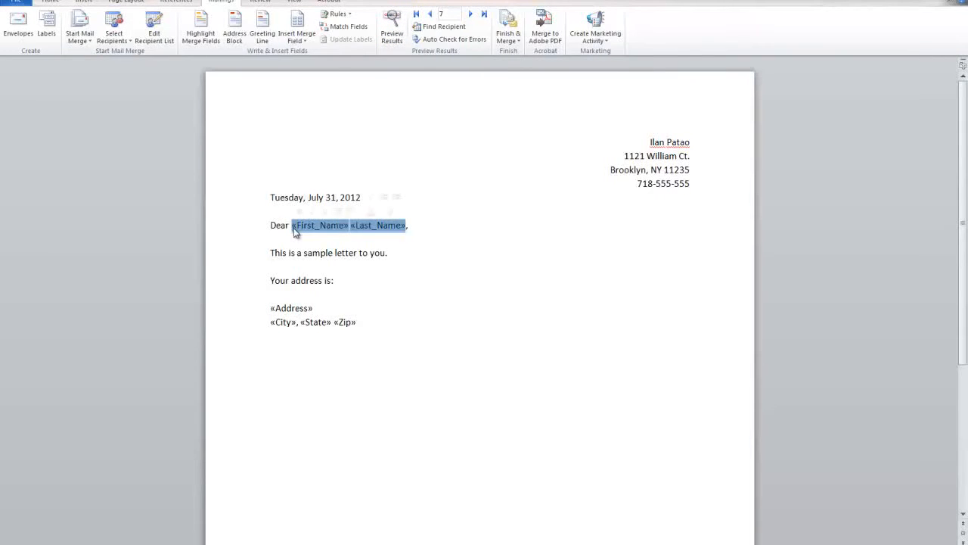
{"action": "left_click", "coordinate": [59, 4]}
{"action": "left_click", "coordinate": [95, 39]}
{"action": "left_click", "coordinate": [303, 294]}
{"action": "left_click_drag", "start_coordinate": [371, 321], "coordinate": [256, 314]}
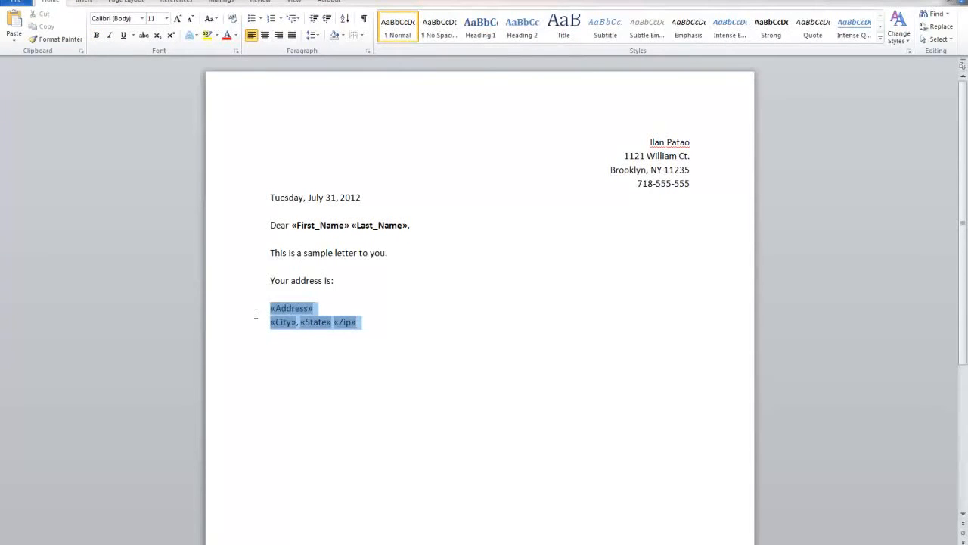
{"action": "left_click", "coordinate": [96, 36]}
{"action": "left_click", "coordinate": [391, 377]}
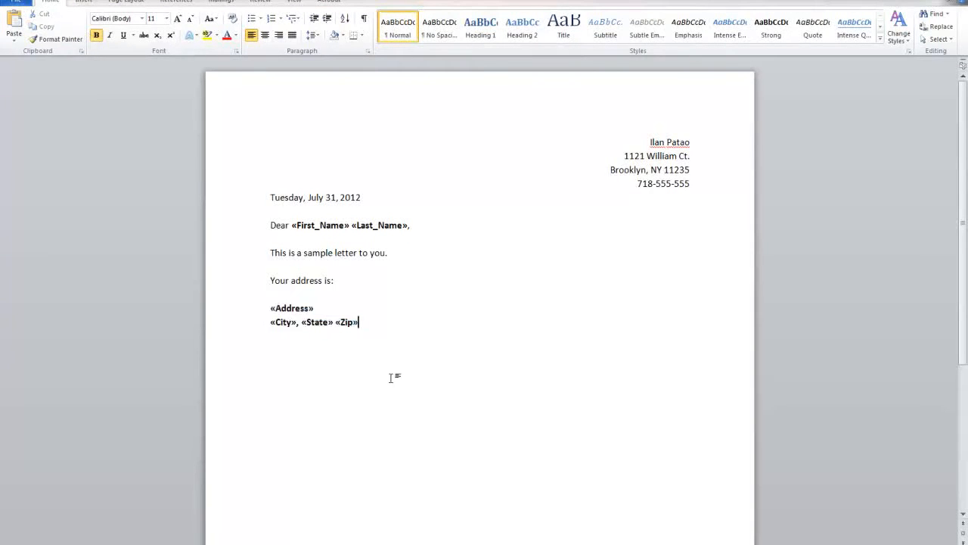
Add the closing line 'Thank you for reading.' in plain, non-bold text
{"action": "type", "text": "Thank you for reading."}
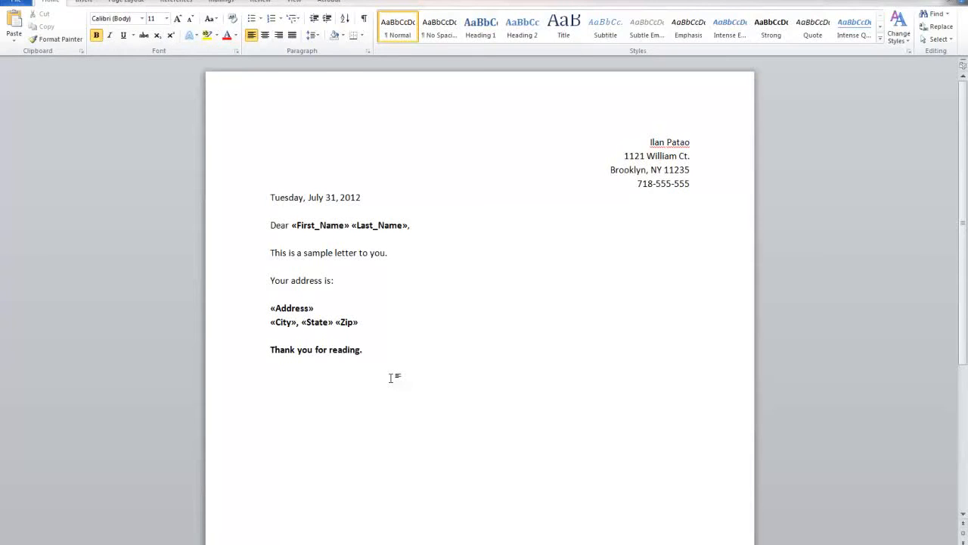
{"action": "left_click", "coordinate": [409, 337]}
{"action": "left_click", "coordinate": [222, 348]}
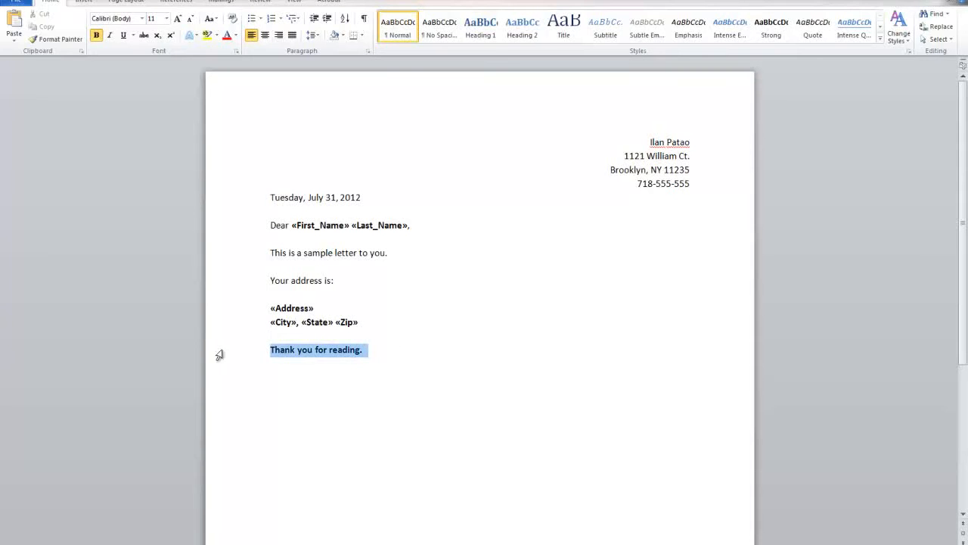
{"action": "left_click", "coordinate": [96, 35]}
{"action": "left_click", "coordinate": [380, 399]}
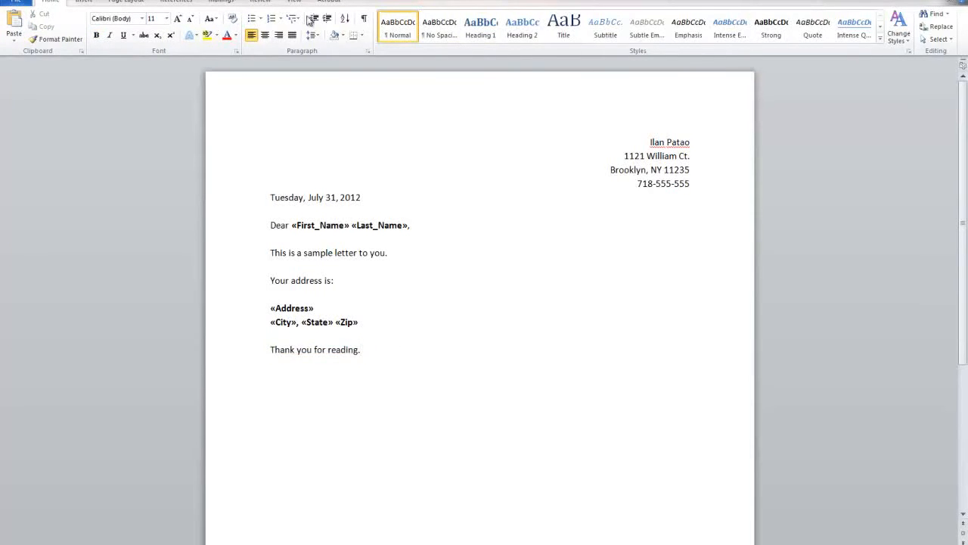
{"action": "left_click", "coordinate": [221, 3]}
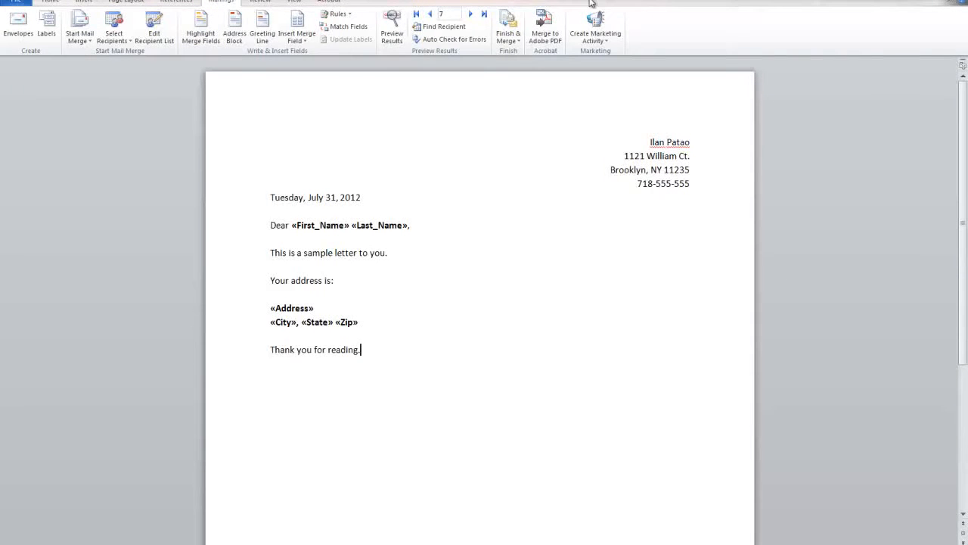
Preview the merged letters, step through to the last recipient, and return to the first record
{"action": "left_click", "coordinate": [392, 29]}
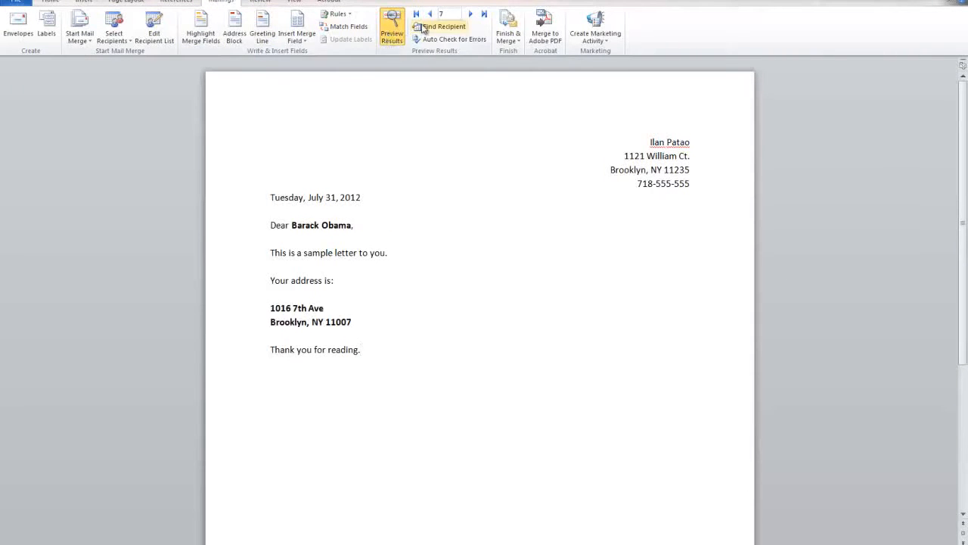
{"action": "left_click", "coordinate": [416, 13]}
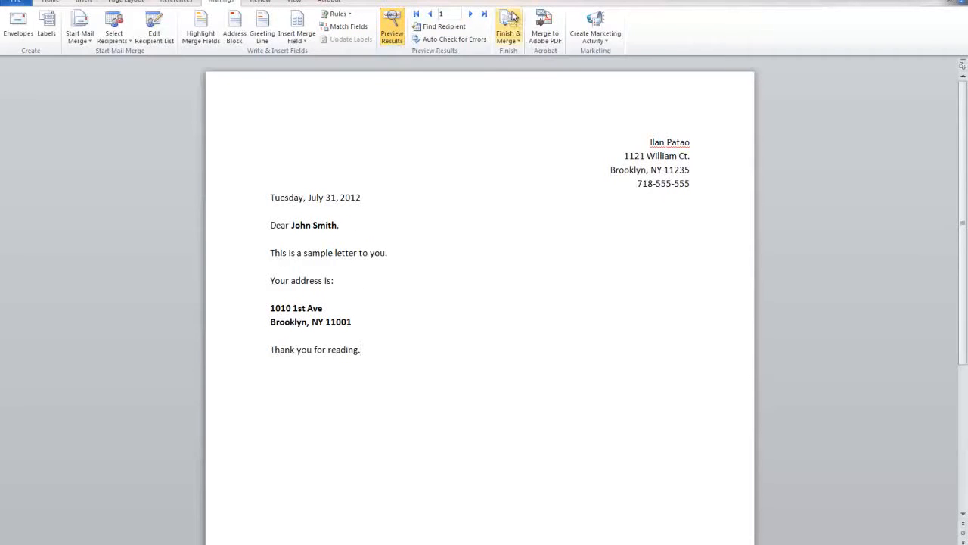
{"action": "left_click", "coordinate": [471, 14]}
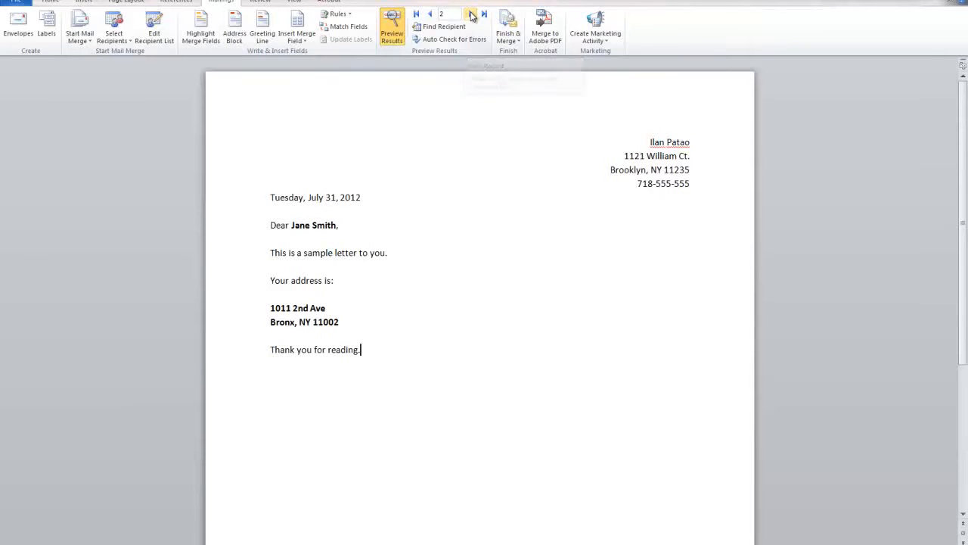
{"action": "left_click", "coordinate": [471, 14]}
{"action": "left_click", "coordinate": [471, 14]}
{"action": "left_click", "coordinate": [471, 15]}
{"action": "left_click", "coordinate": [472, 14]}
{"action": "left_click", "coordinate": [471, 15]}
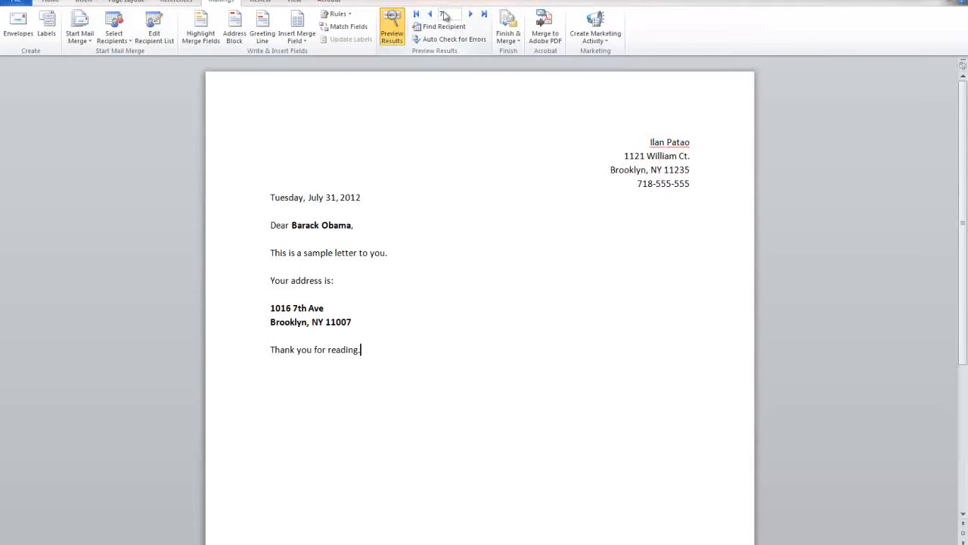
{"action": "left_click", "coordinate": [416, 15]}
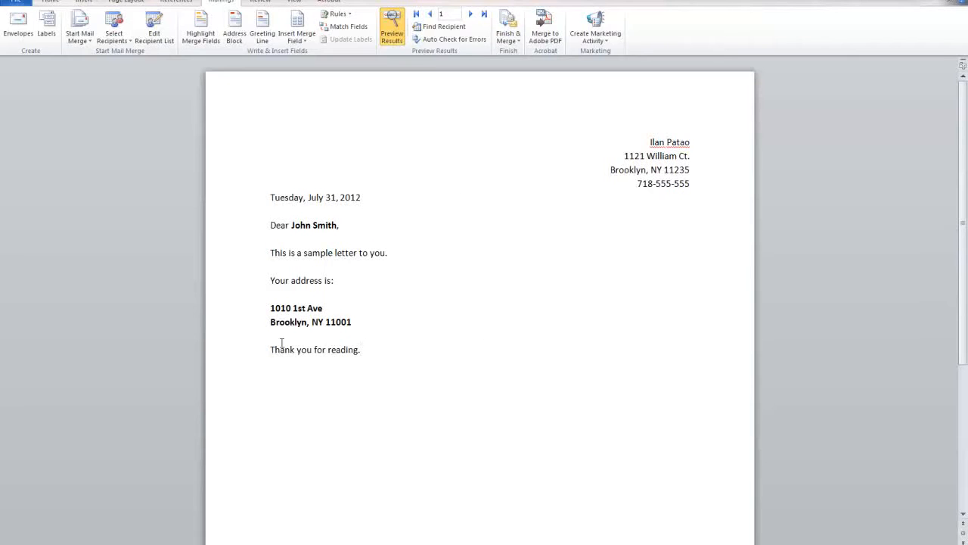
{"action": "left_click_drag", "start_coordinate": [402, 353], "coordinate": [538, 378]}
Look over the recipient-list and merge-field menus without changing anything
{"action": "left_click", "coordinate": [113, 34]}
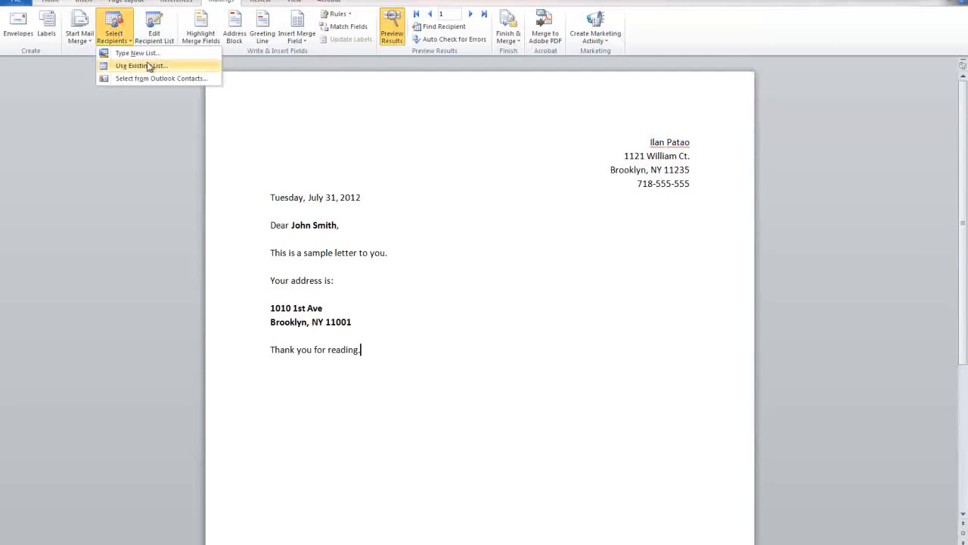
{"action": "left_click", "coordinate": [386, 345]}
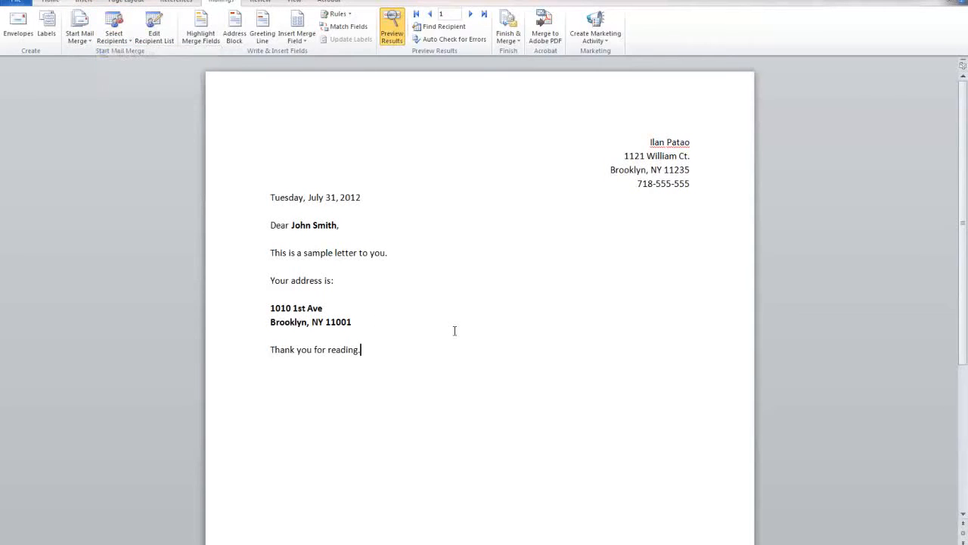
{"action": "left_click", "coordinate": [301, 36]}
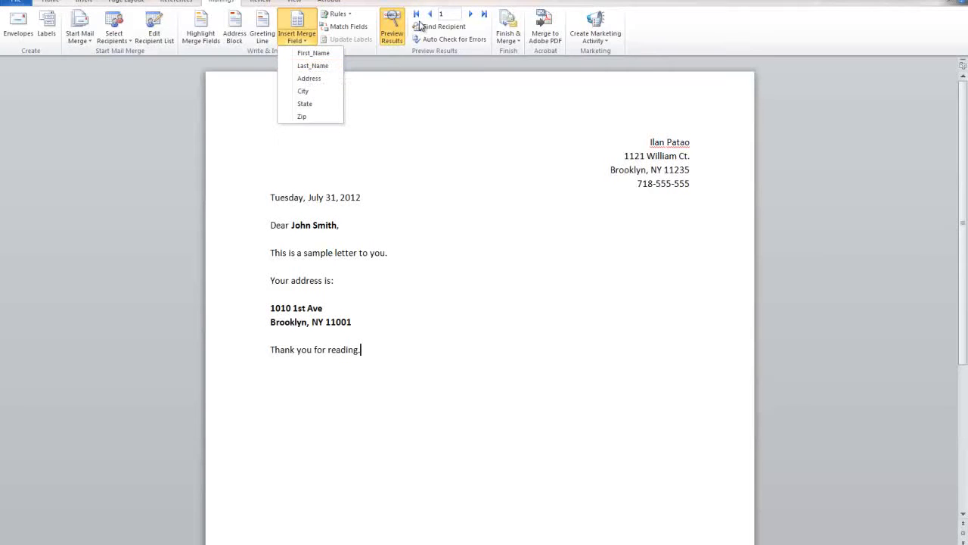
{"action": "left_click", "coordinate": [464, 15]}
Advance the preview to record 7 and insert the Address field after 'Thank you for reading.'
{"action": "left_click", "coordinate": [473, 14]}
{"action": "left_click", "coordinate": [472, 15]}
{"action": "left_click", "coordinate": [472, 15]}
{"action": "left_click", "coordinate": [472, 14]}
{"action": "left_click", "coordinate": [472, 14]}
{"action": "left_click", "coordinate": [471, 15]}
{"action": "left_click", "coordinate": [296, 42]}
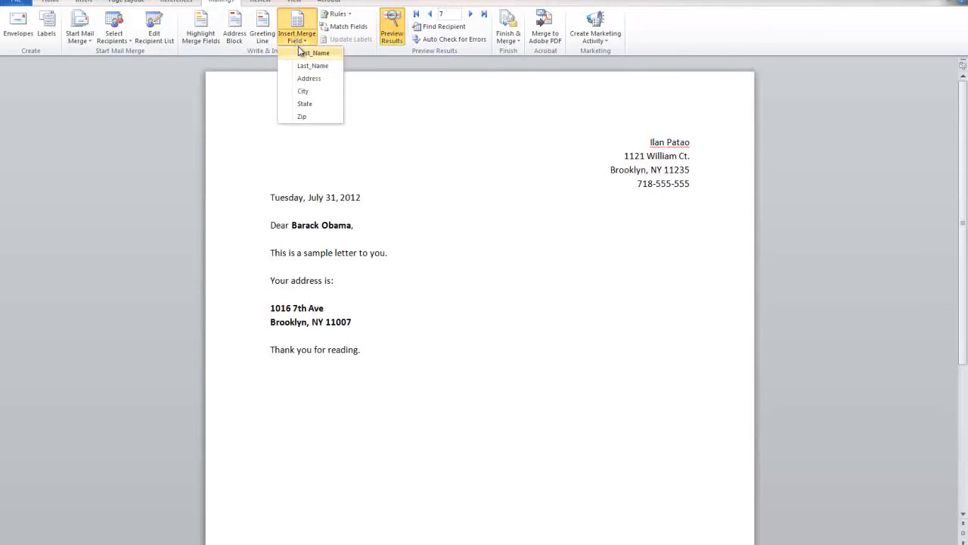
{"action": "left_click", "coordinate": [307, 78]}
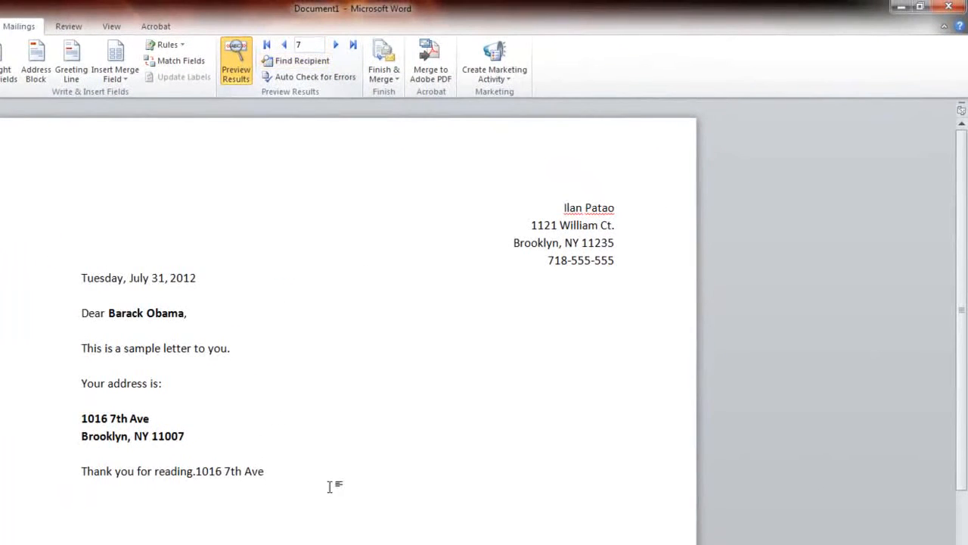
Delete the Address field (1010 1st Ave for record 1) from after 'Thank you for reading.'
{"action": "left_click_drag", "start_coordinate": [296, 470], "coordinate": [196, 470]}
{"action": "key", "text": "Delete"}
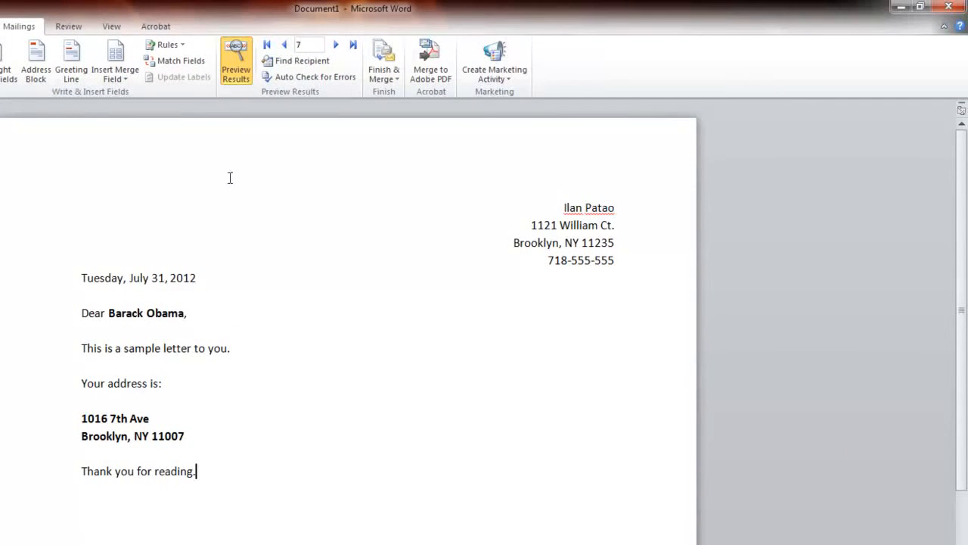
{"action": "left_click", "coordinate": [284, 46]}
{"action": "left_click", "coordinate": [283, 45]}
{"action": "left_click", "coordinate": [283, 46]}
{"action": "left_click", "coordinate": [284, 46]}
{"action": "left_click", "coordinate": [284, 46]}
{"action": "left_click", "coordinate": [284, 45]}
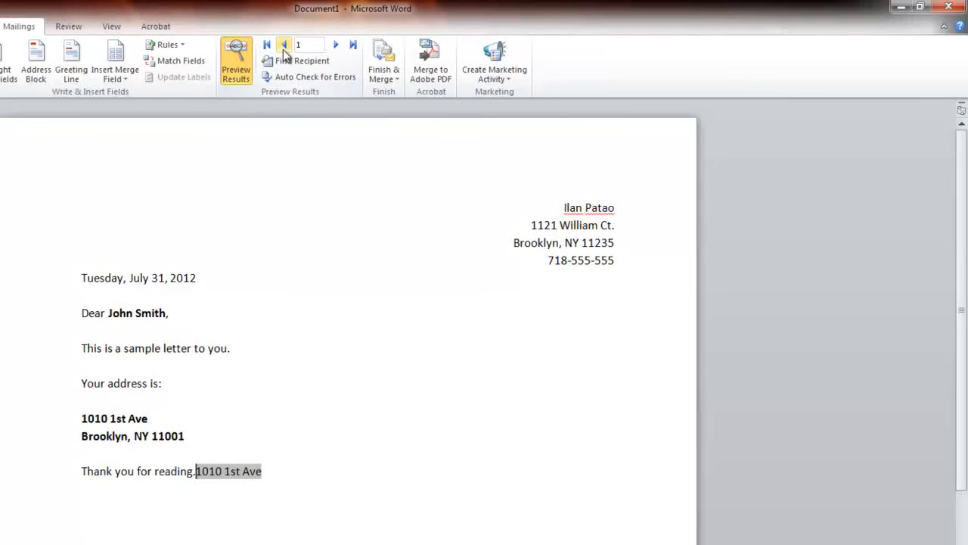
{"action": "left_click_drag", "start_coordinate": [289, 476], "coordinate": [195, 470]}
{"action": "key", "text": "BackSpace"}
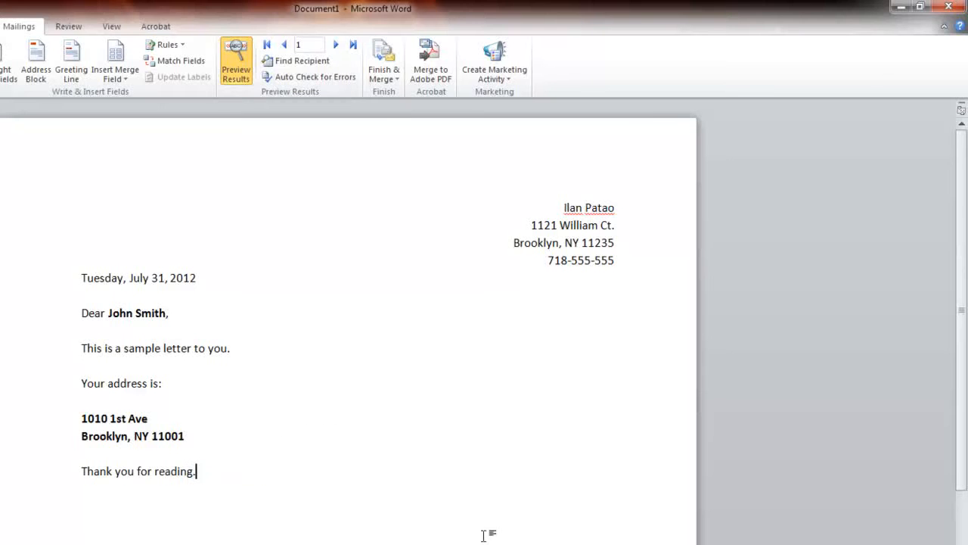
Step the preview forward to the seventh recipient and back to the first
{"action": "left_click", "coordinate": [173, 403]}
{"action": "left_click", "coordinate": [190, 334]}
{"action": "left_click", "coordinate": [178, 278]}
{"action": "left_click", "coordinate": [336, 44]}
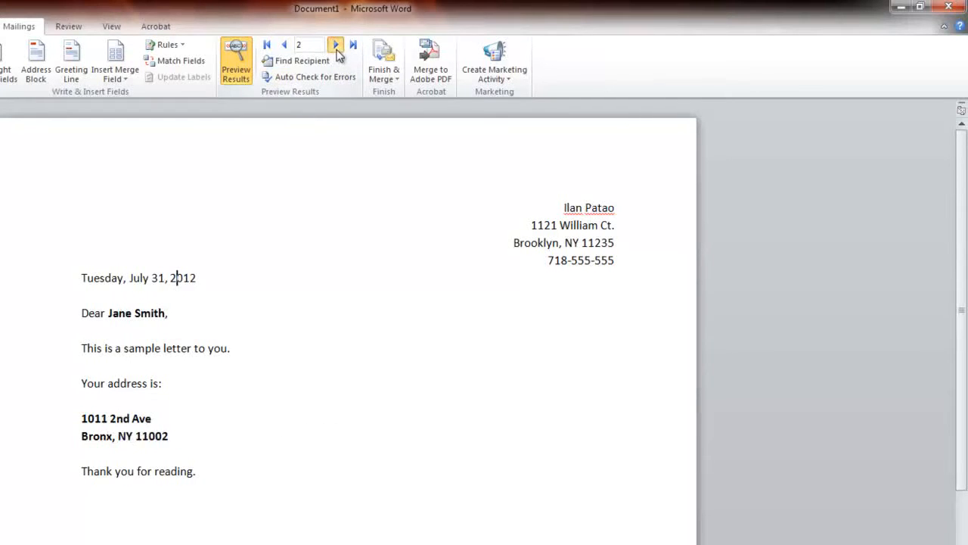
{"action": "left_click", "coordinate": [336, 44]}
{"action": "left_click", "coordinate": [336, 44]}
{"action": "left_click", "coordinate": [336, 45]}
{"action": "left_click", "coordinate": [336, 45]}
{"action": "left_click", "coordinate": [336, 45]}
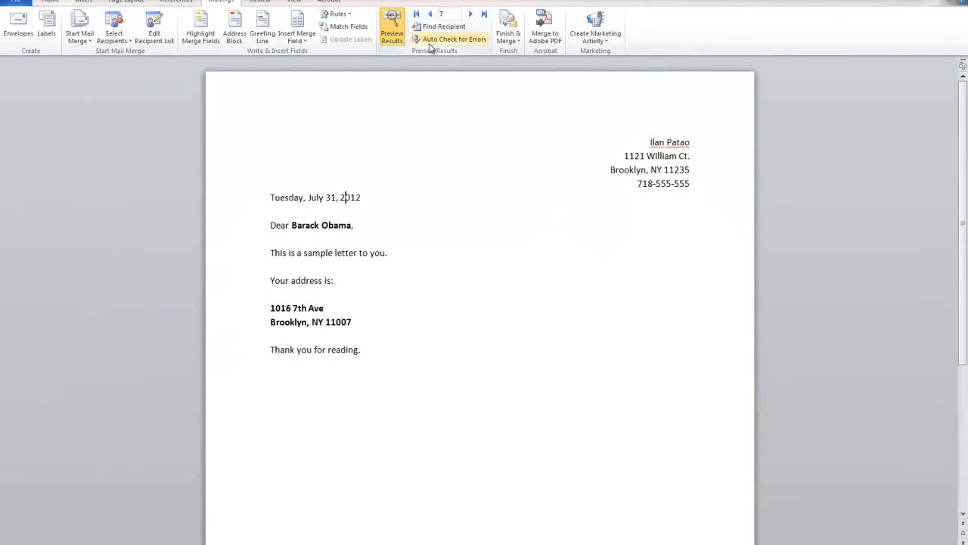
{"action": "left_click", "coordinate": [426, 15]}
{"action": "left_click", "coordinate": [426, 15]}
{"action": "left_click", "coordinate": [426, 16]}
{"action": "left_click", "coordinate": [426, 15]}
{"action": "left_click", "coordinate": [426, 15]}
{"action": "left_click", "coordinate": [426, 15]}
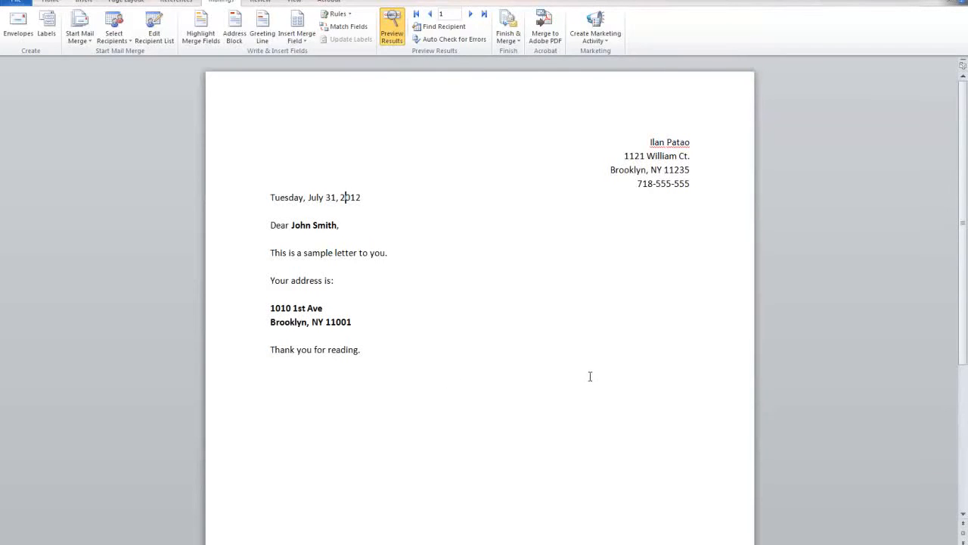
{"action": "left_click_drag", "start_coordinate": [591, 381], "coordinate": [65, 136]}
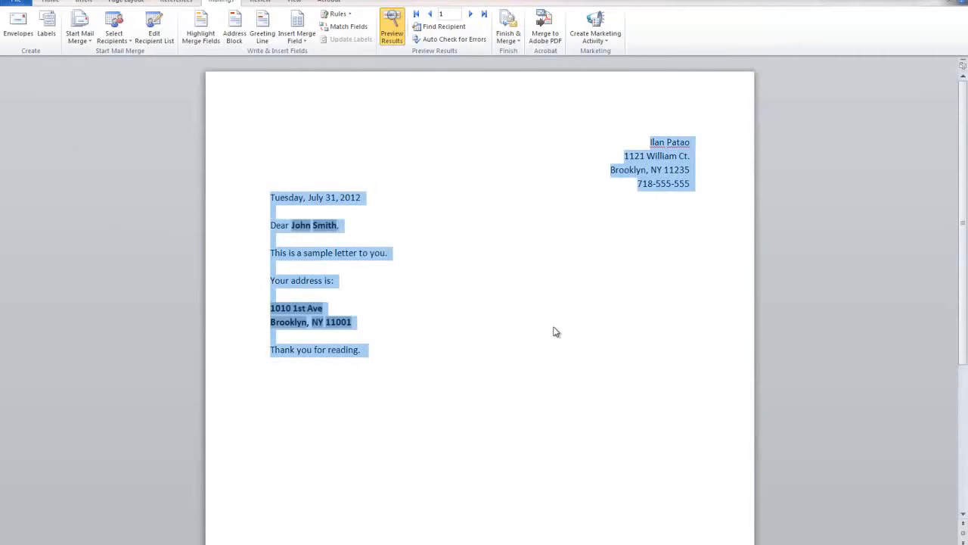
{"action": "left_click", "coordinate": [521, 334]}
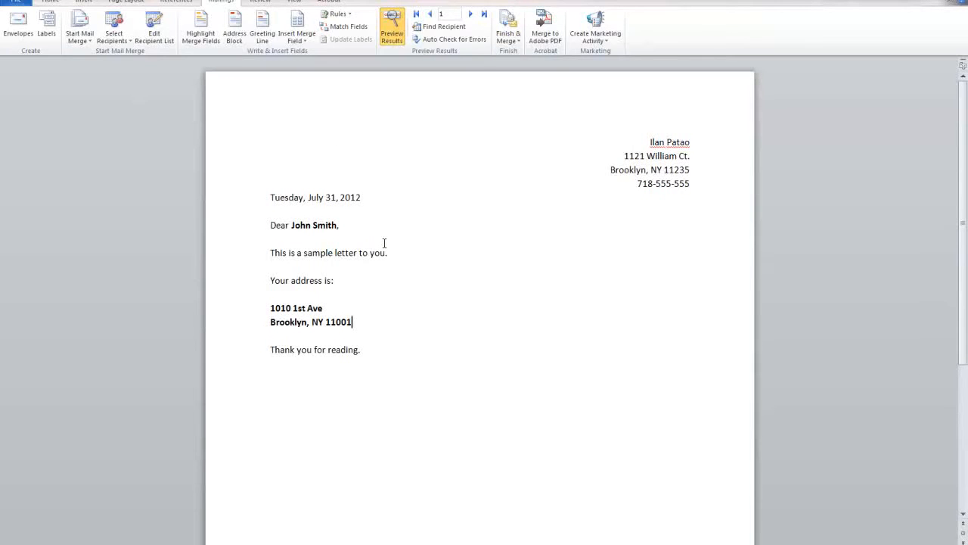
{"action": "left_click", "coordinate": [104, 34]}
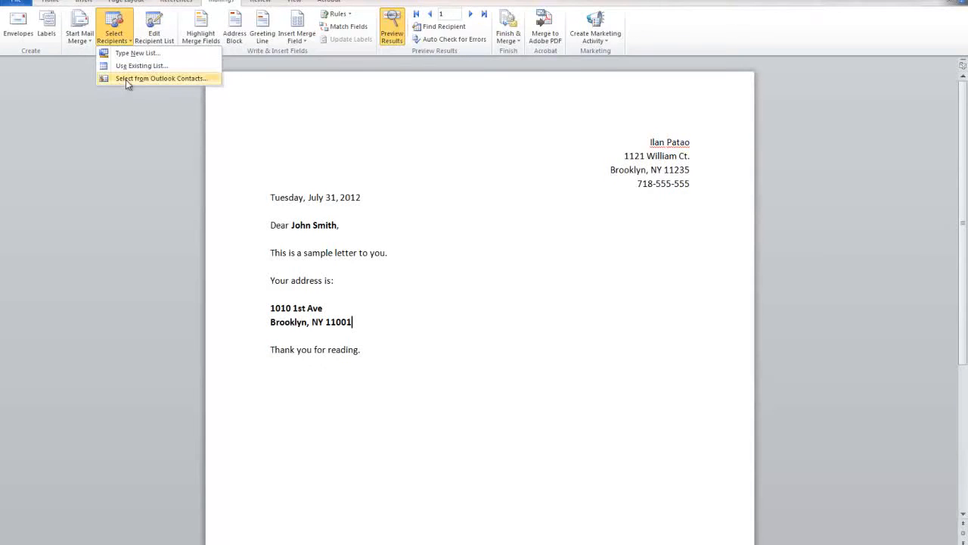
{"action": "left_click", "coordinate": [414, 348]}
Add a new closing line 'Hey «First_Name» you were late to work today.'
{"action": "left_click", "coordinate": [313, 39]}
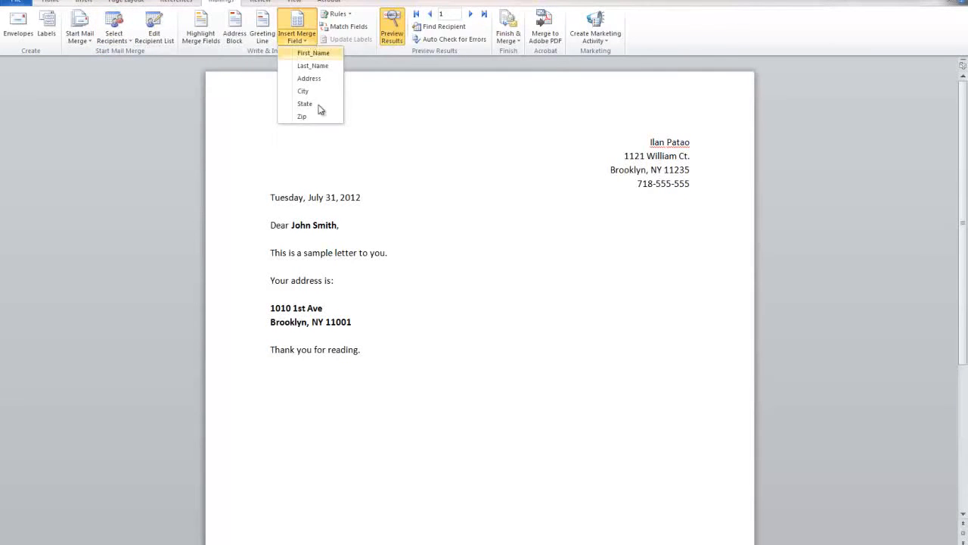
{"action": "left_click", "coordinate": [362, 267]}
{"action": "left_click", "coordinate": [389, 433]}
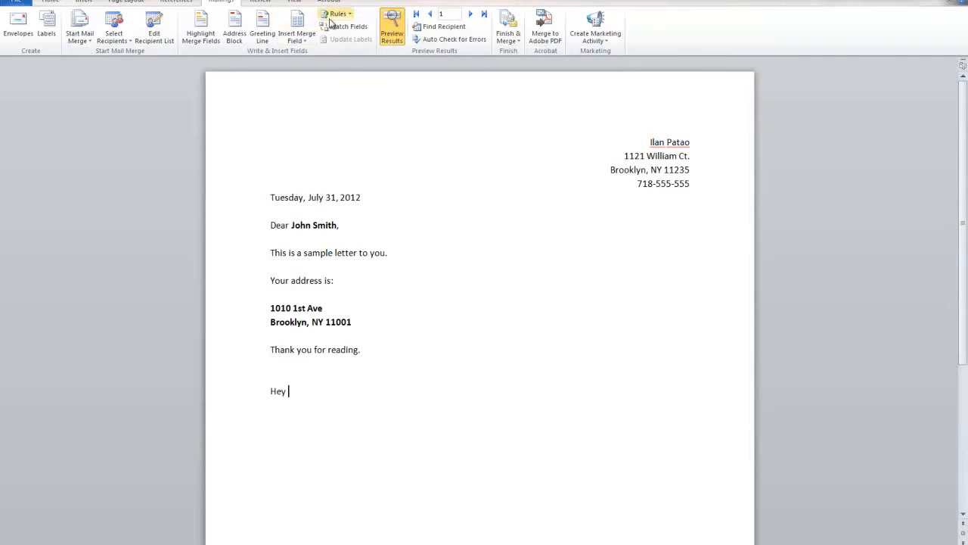
{"action": "left_click", "coordinate": [299, 39]}
{"action": "left_click", "coordinate": [313, 50]}
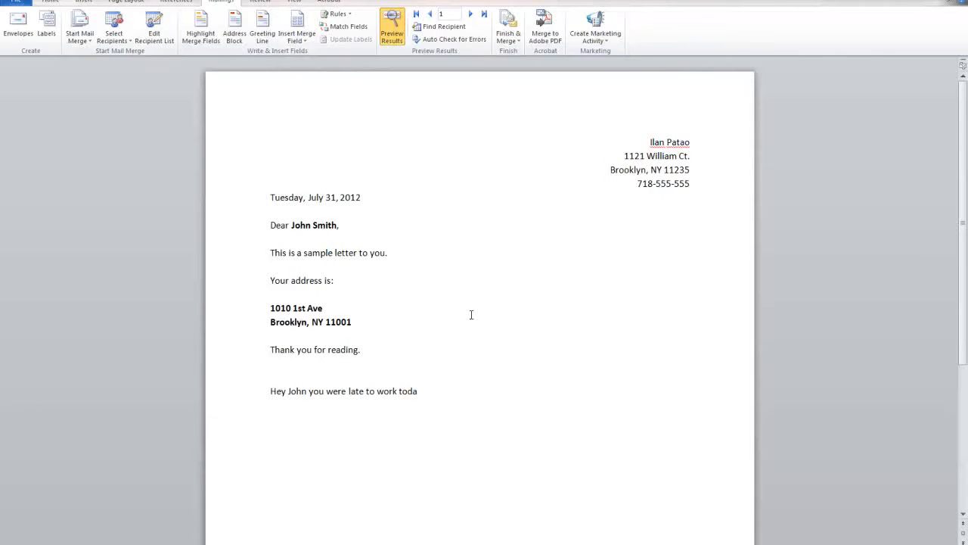
Preview the letter through record 7, jump back to record 1, and step to record 7 again
{"action": "left_click", "coordinate": [469, 15]}
{"action": "left_click", "coordinate": [468, 15]}
{"action": "left_click", "coordinate": [468, 15]}
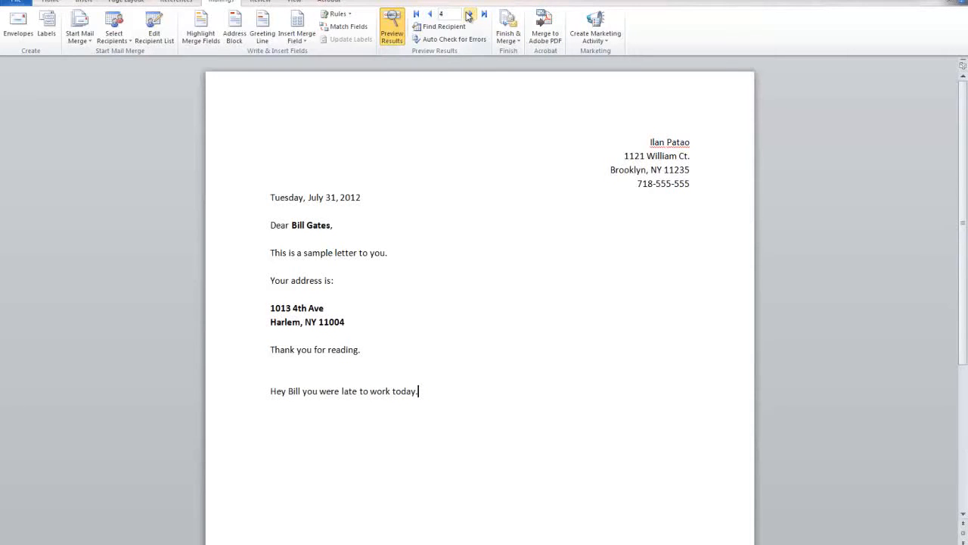
{"action": "left_click", "coordinate": [469, 15]}
{"action": "left_click", "coordinate": [468, 15]}
{"action": "left_click", "coordinate": [468, 15]}
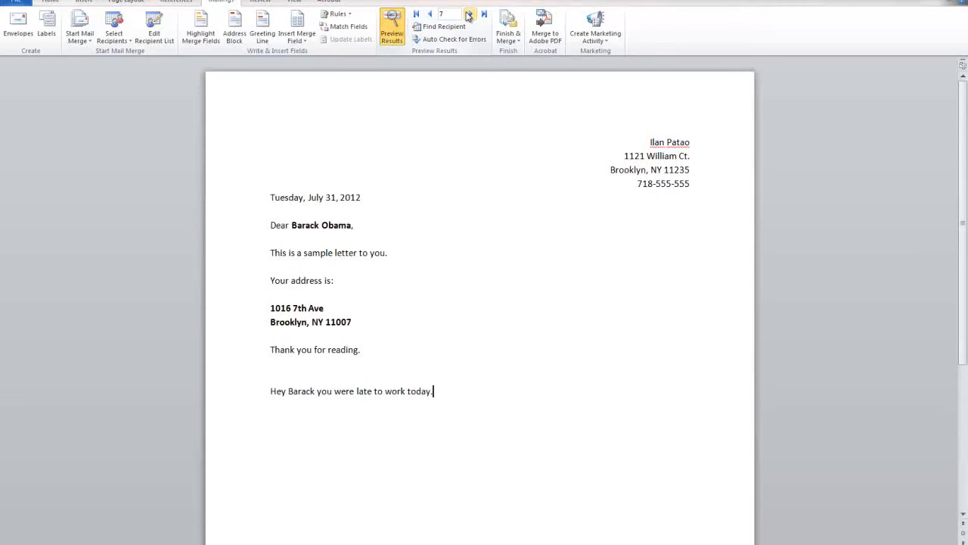
{"action": "left_click", "coordinate": [417, 18]}
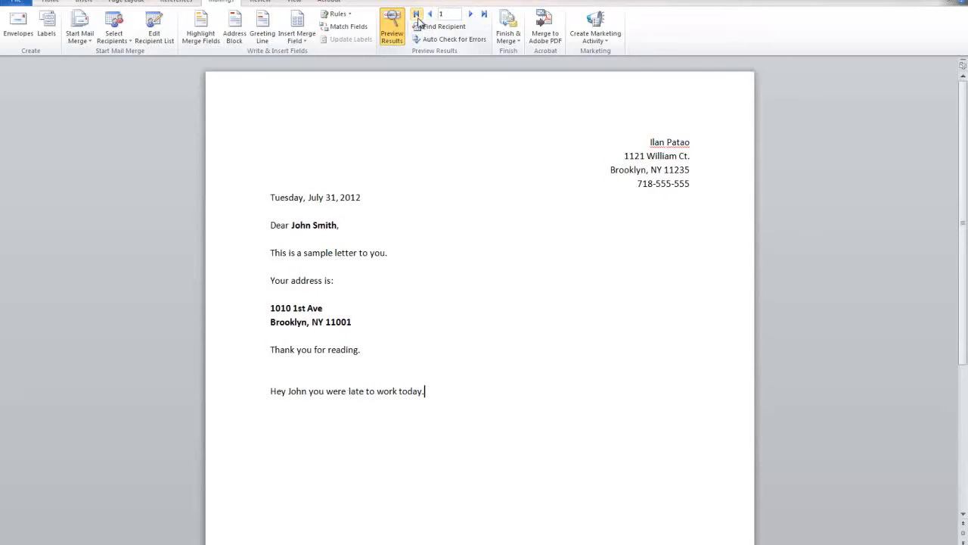
{"action": "left_click", "coordinate": [470, 15]}
{"action": "left_click", "coordinate": [470, 15]}
{"action": "left_click", "coordinate": [470, 14]}
{"action": "left_click", "coordinate": [470, 15]}
{"action": "left_click", "coordinate": [476, 16]}
{"action": "left_click", "coordinate": [476, 16]}
Check each recipient's letter once more from record 1 through record 7
{"action": "left_click", "coordinate": [416, 15]}
{"action": "left_click", "coordinate": [471, 14]}
{"action": "left_click", "coordinate": [470, 15]}
{"action": "left_click", "coordinate": [470, 15]}
{"action": "left_click", "coordinate": [470, 15]}
{"action": "left_click", "coordinate": [471, 15]}
{"action": "left_click", "coordinate": [471, 15]}
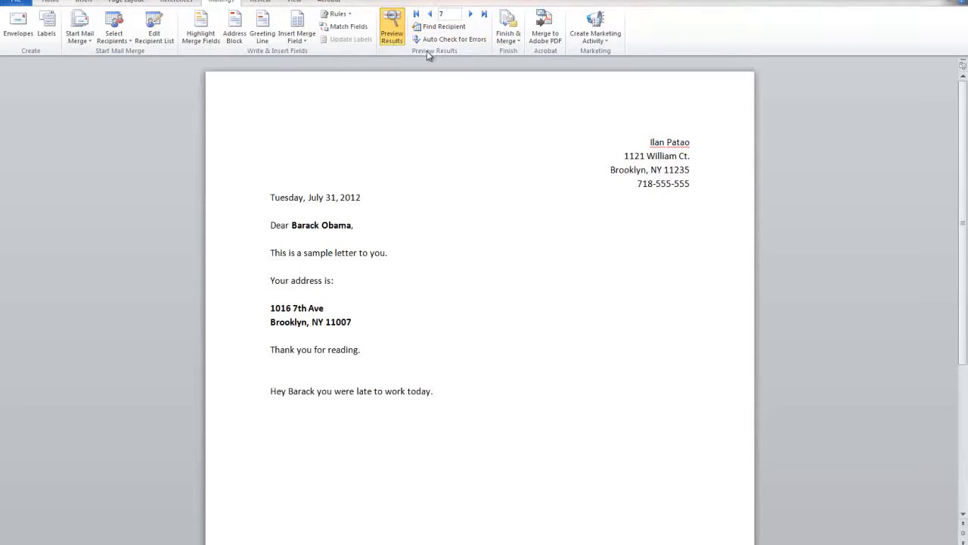
{"action": "left_click", "coordinate": [507, 39]}
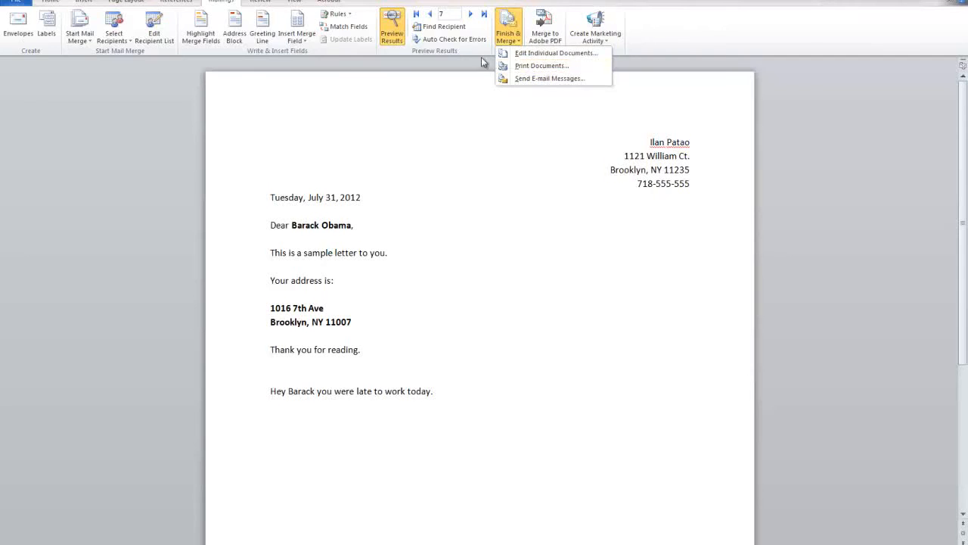
{"action": "left_click", "coordinate": [541, 66]}
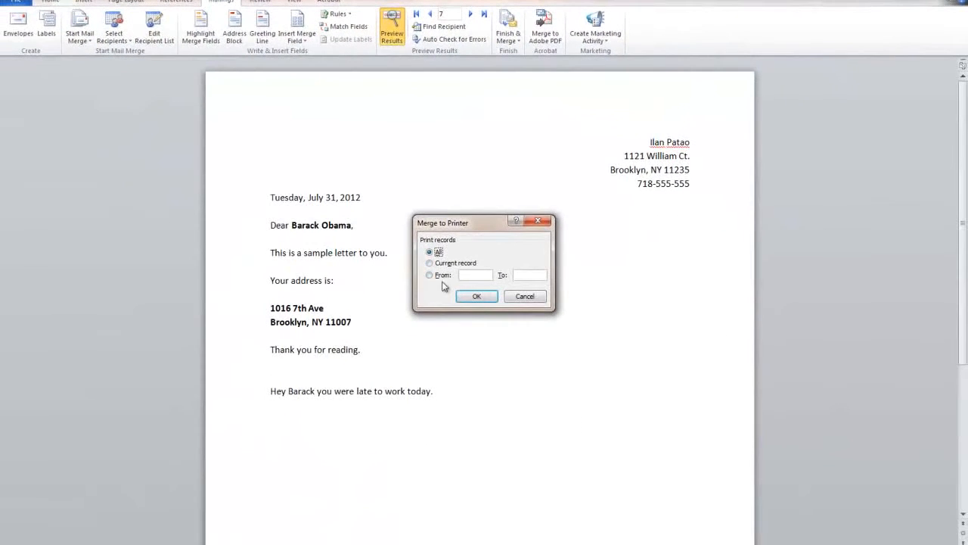
{"action": "left_click", "coordinate": [444, 265]}
{"action": "left_click", "coordinate": [445, 276]}
{"action": "left_click", "coordinate": [528, 295]}
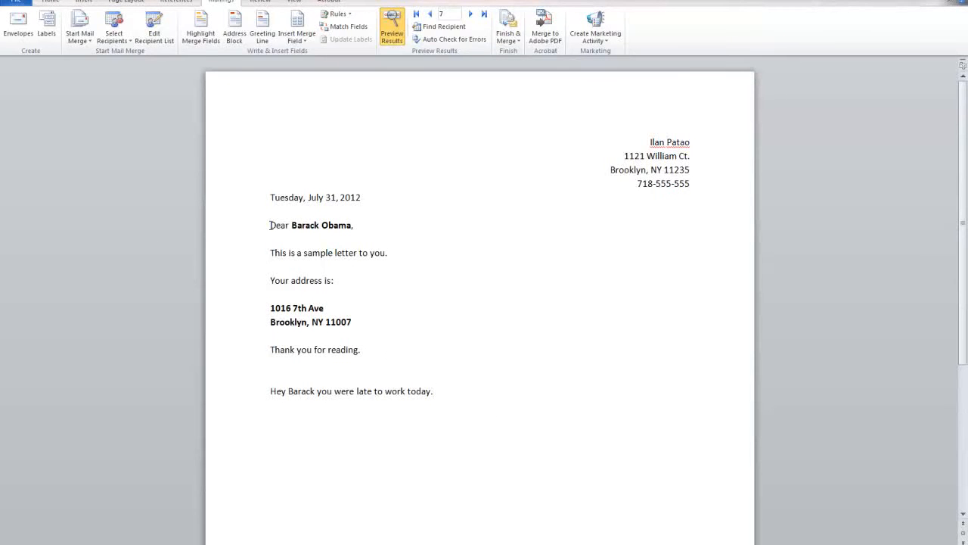
Close Word without saving Document1, then launch Microsoft Publisher 2010 from a Start search for 'pub'
{"action": "key", "text": "alt+F4"}
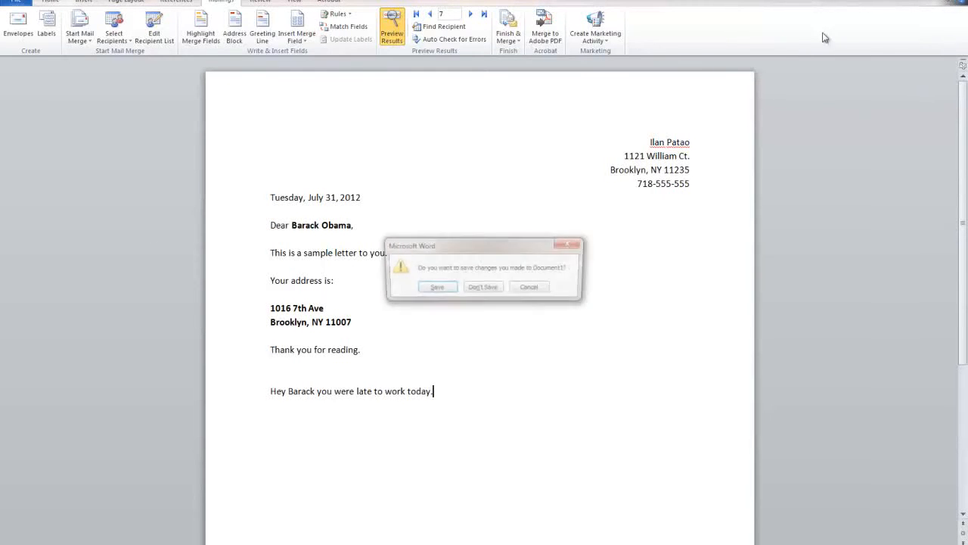
{"action": "left_click", "coordinate": [489, 289]}
{"action": "key", "text": "super"}
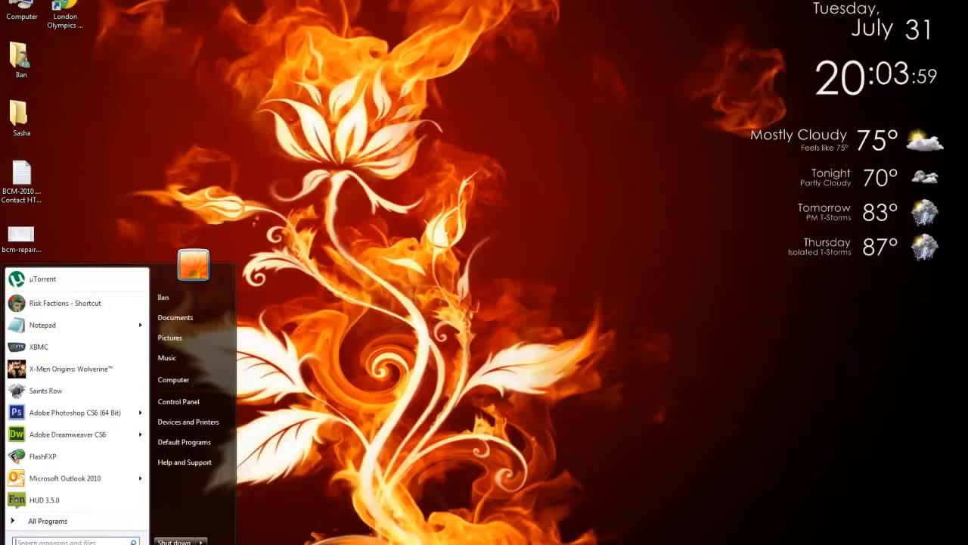
{"action": "type", "text": "pub"}
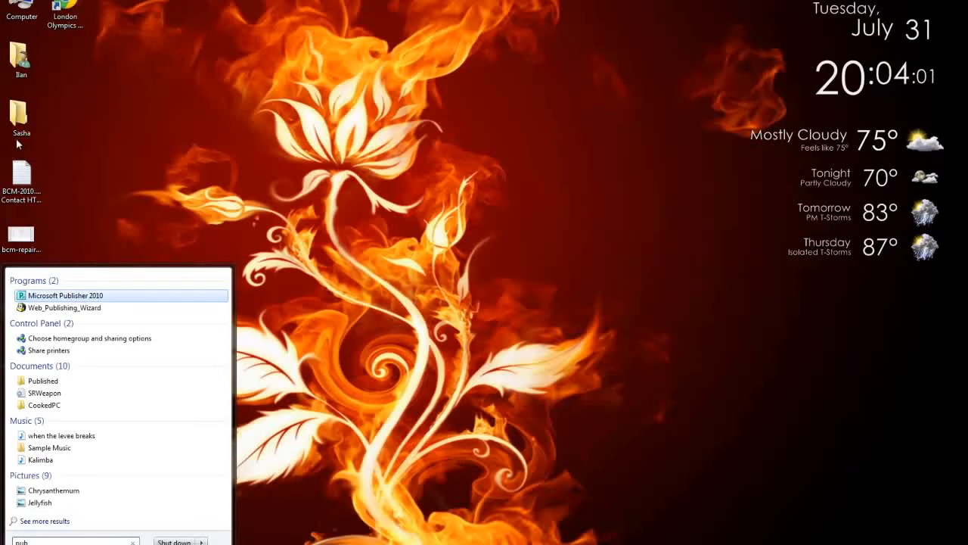
{"action": "left_click", "coordinate": [62, 297]}
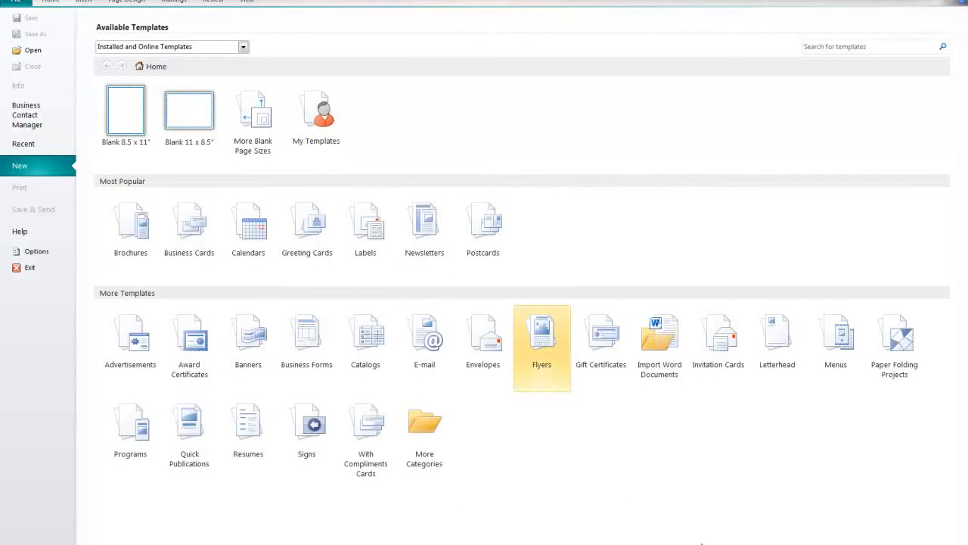
Create a new blank label publication with the 30 Per Page (2.625 x 1") size
{"action": "left_click", "coordinate": [365, 227]}
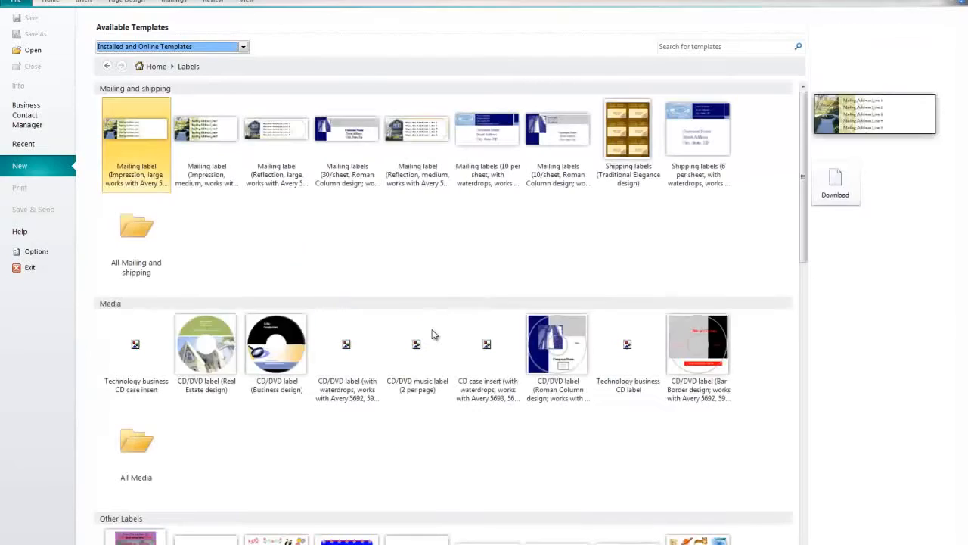
{"action": "scroll", "coordinate": [263, 301], "scroll_direction": "down", "scroll_amount": 2}
{"action": "scroll", "coordinate": [264, 301], "scroll_direction": "down", "scroll_amount": 5}
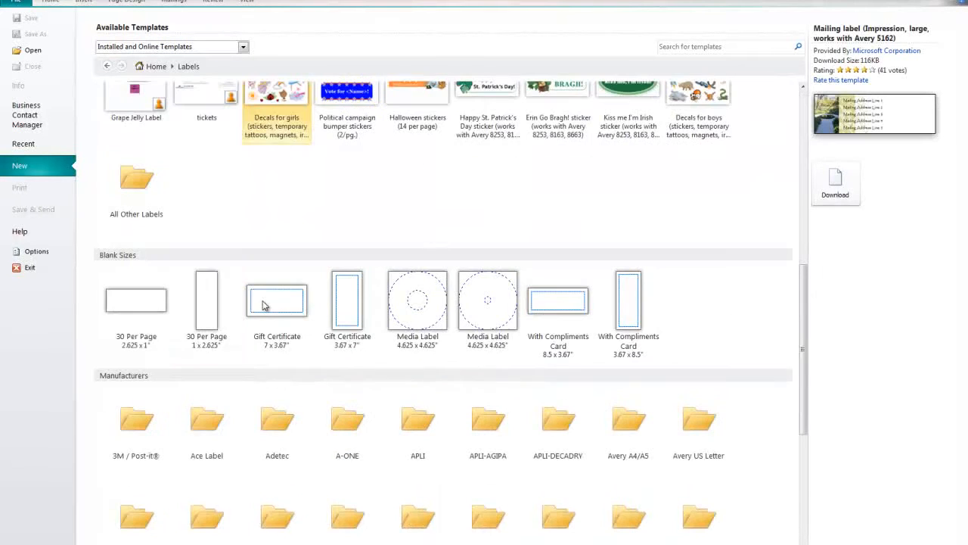
{"action": "left_click", "coordinate": [130, 310]}
{"action": "double_click", "coordinate": [130, 310]}
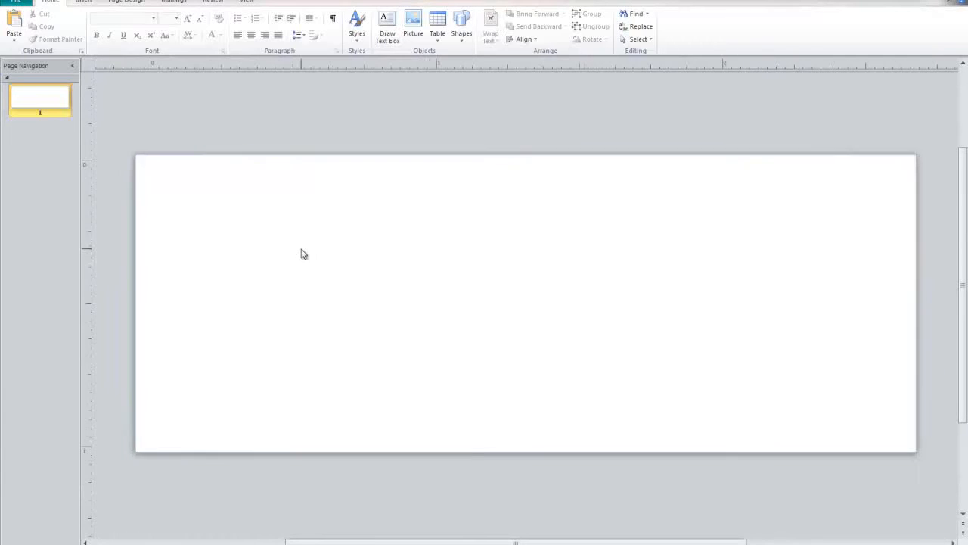
Draw a text box covering nearly the whole label
{"action": "left_click", "coordinate": [85, 2]}
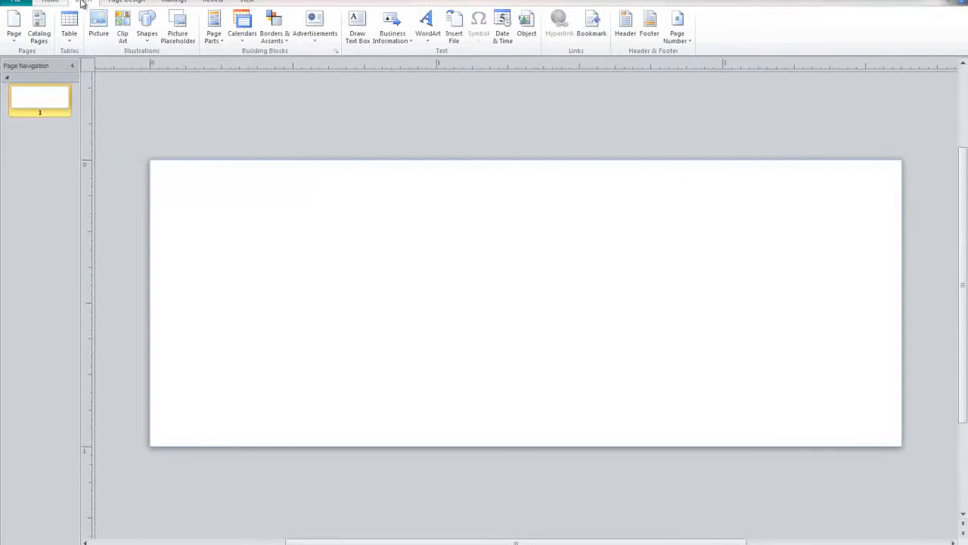
{"action": "left_click", "coordinate": [360, 27]}
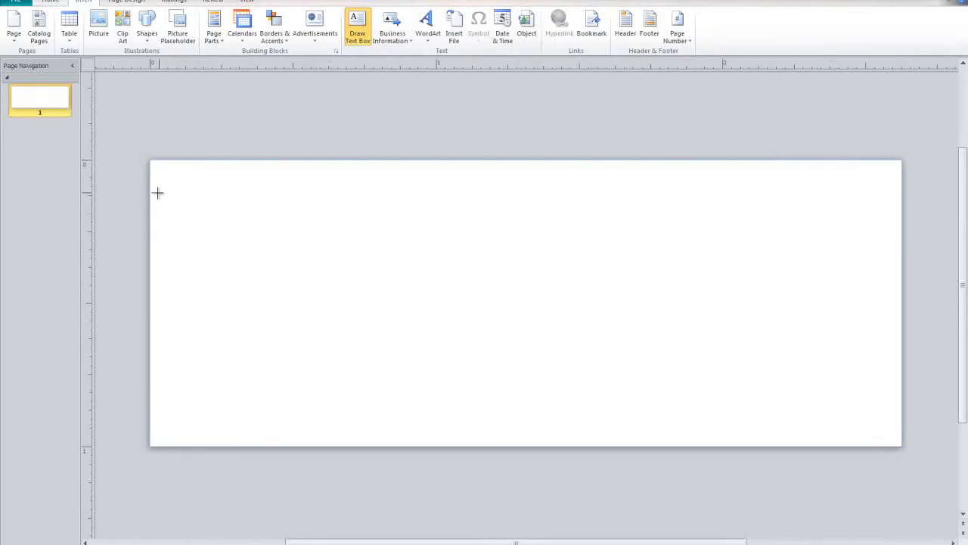
{"action": "left_click_drag", "start_coordinate": [167, 179], "coordinate": [883, 437]}
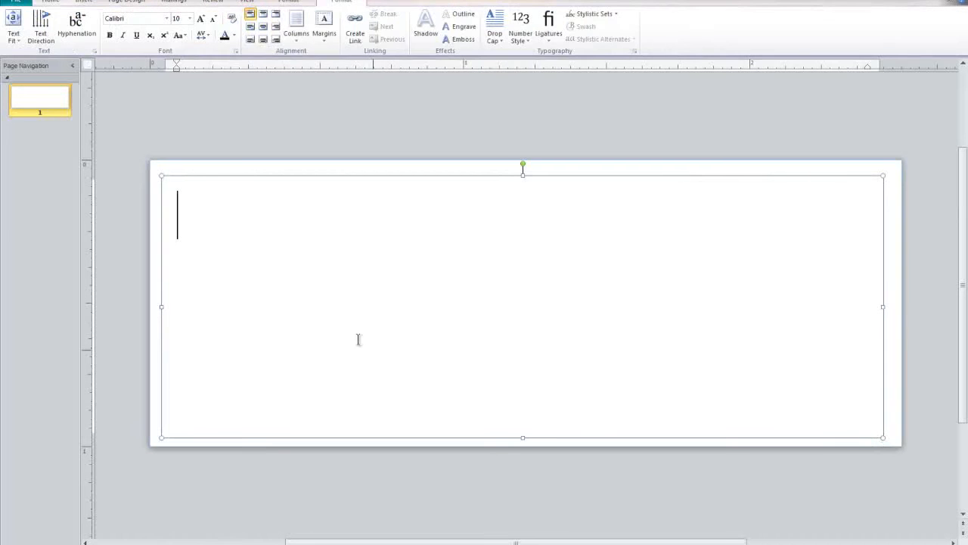
{"action": "left_click", "coordinate": [186, 2]}
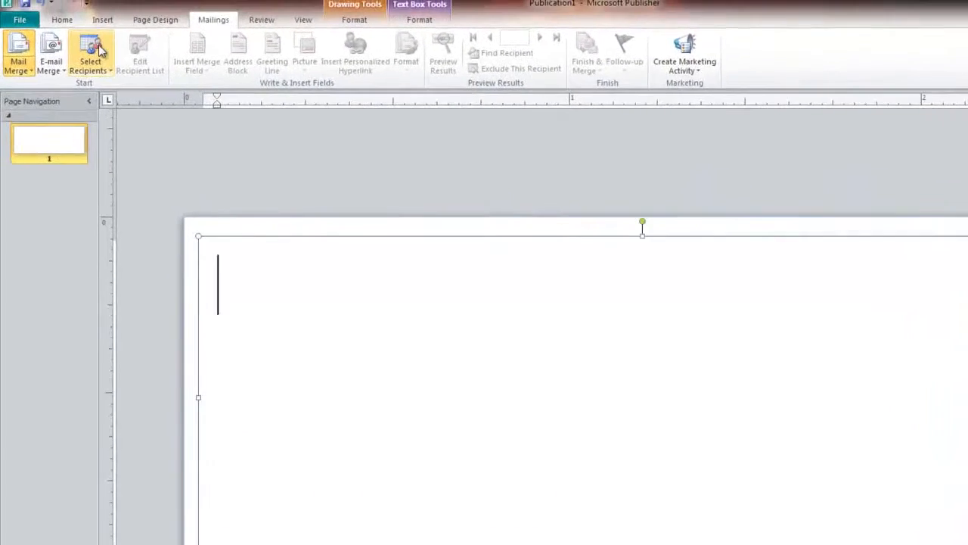
Use Desktop\People.csv as the recipient list with comma separators, keeping all seven recipients
{"action": "left_click", "coordinate": [95, 59]}
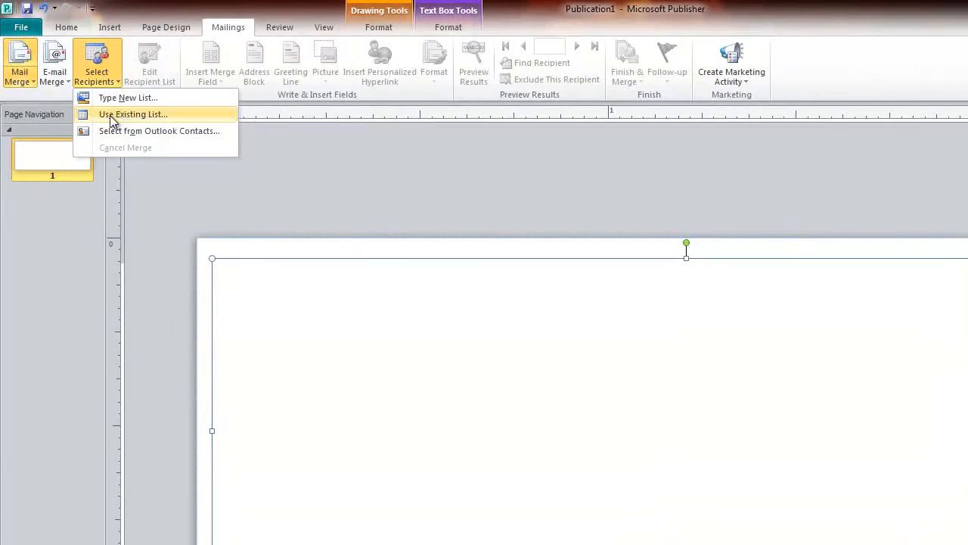
{"action": "left_click", "coordinate": [157, 116]}
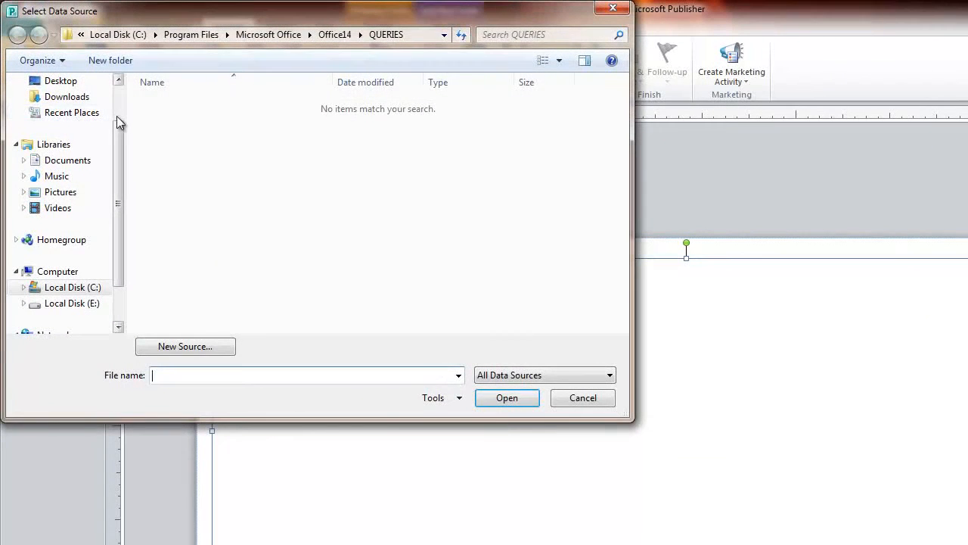
{"action": "left_click", "coordinate": [68, 84]}
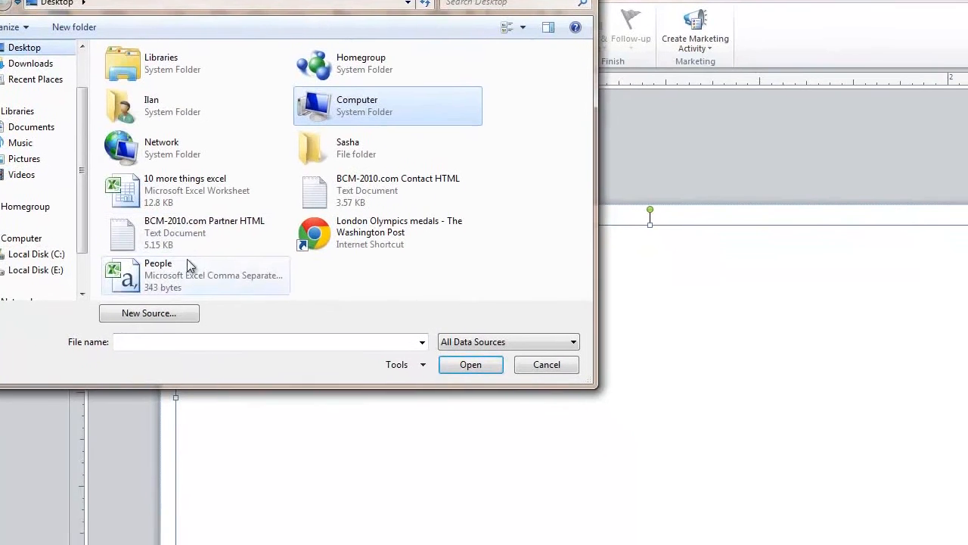
{"action": "left_click", "coordinate": [229, 300]}
{"action": "double_click", "coordinate": [169, 260]}
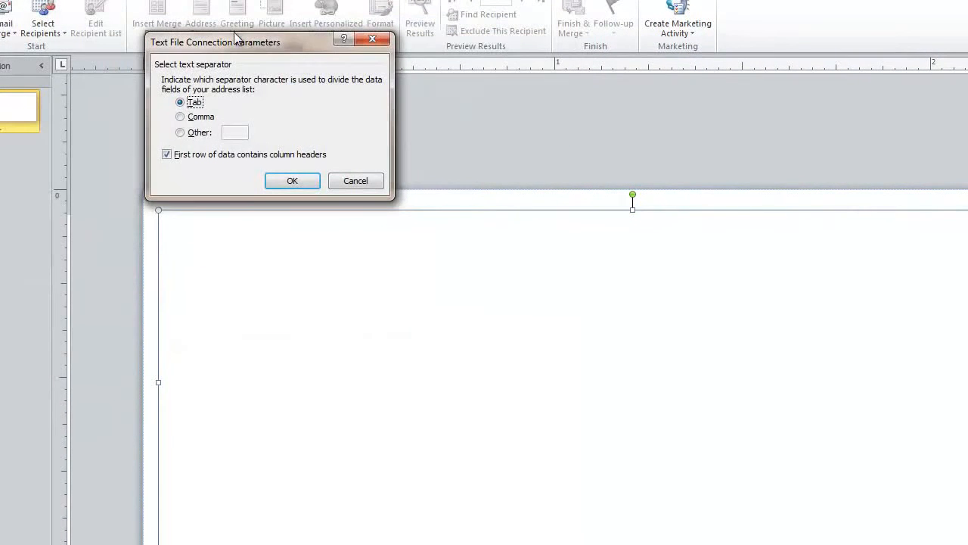
{"action": "left_click", "coordinate": [195, 119]}
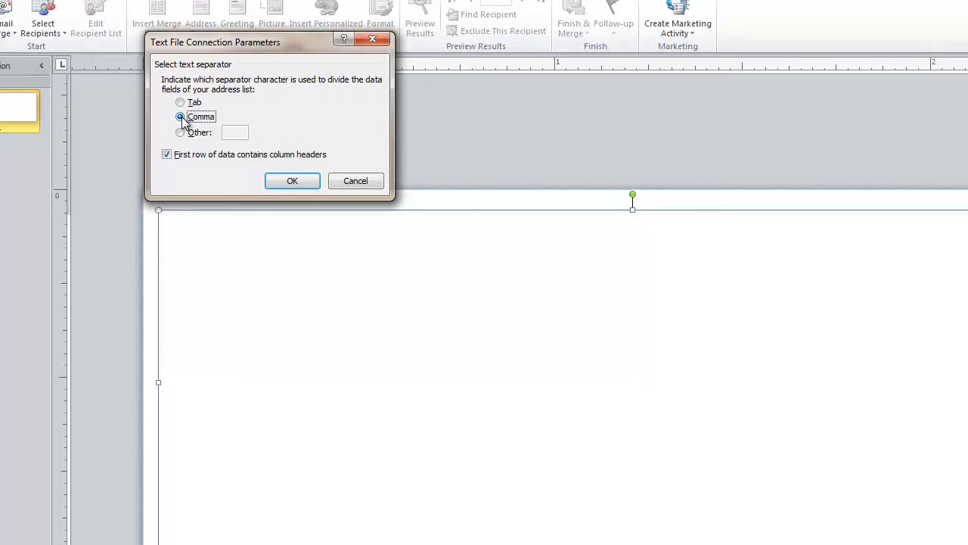
{"action": "key", "text": "Return"}
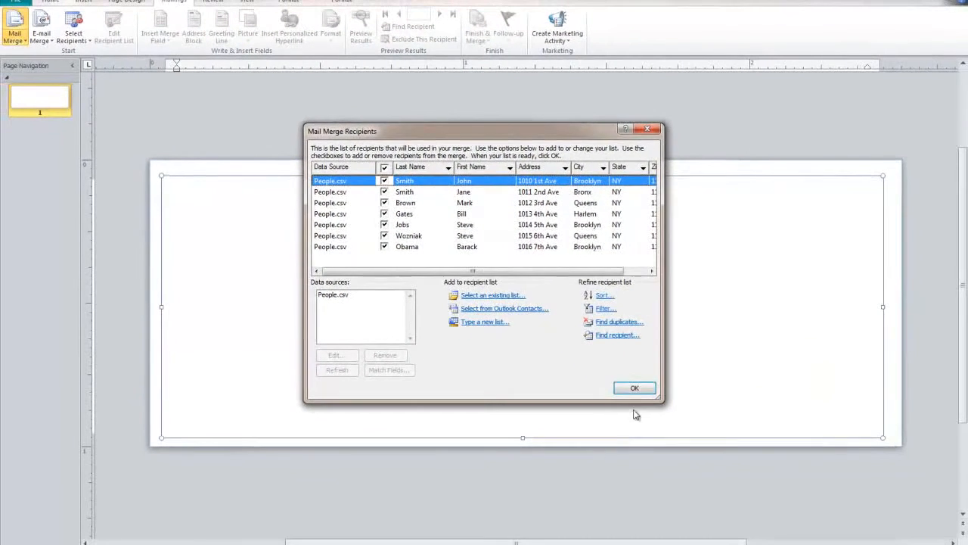
{"action": "left_click", "coordinate": [779, 488]}
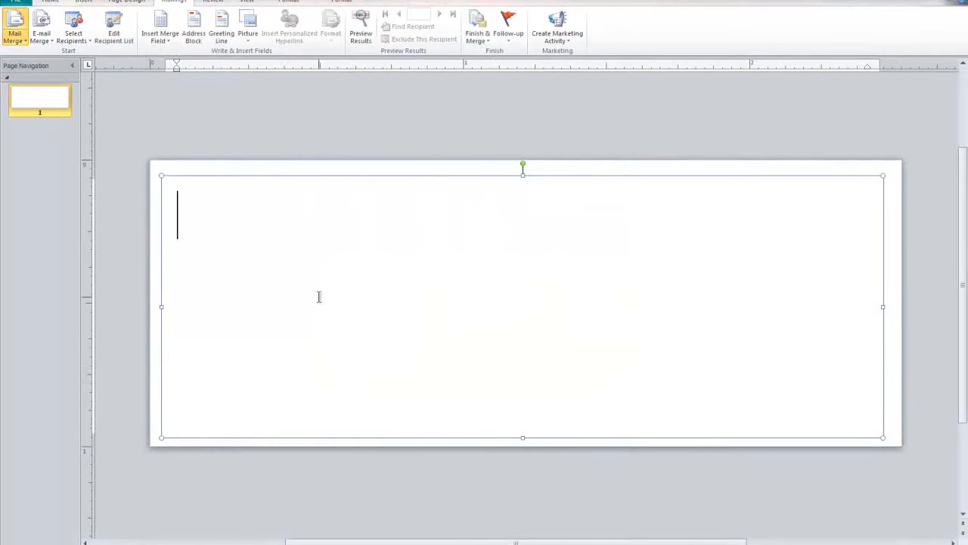
Insert First Name and Last Name on the first line and Address on the second
{"action": "left_click", "coordinate": [162, 38]}
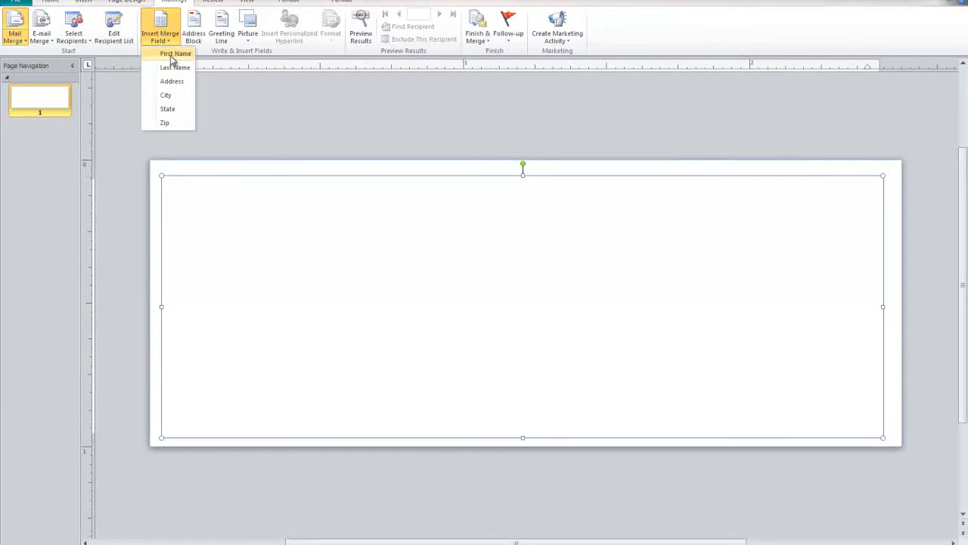
{"action": "left_click", "coordinate": [172, 59]}
{"action": "left_click", "coordinate": [164, 40]}
{"action": "left_click", "coordinate": [178, 69]}
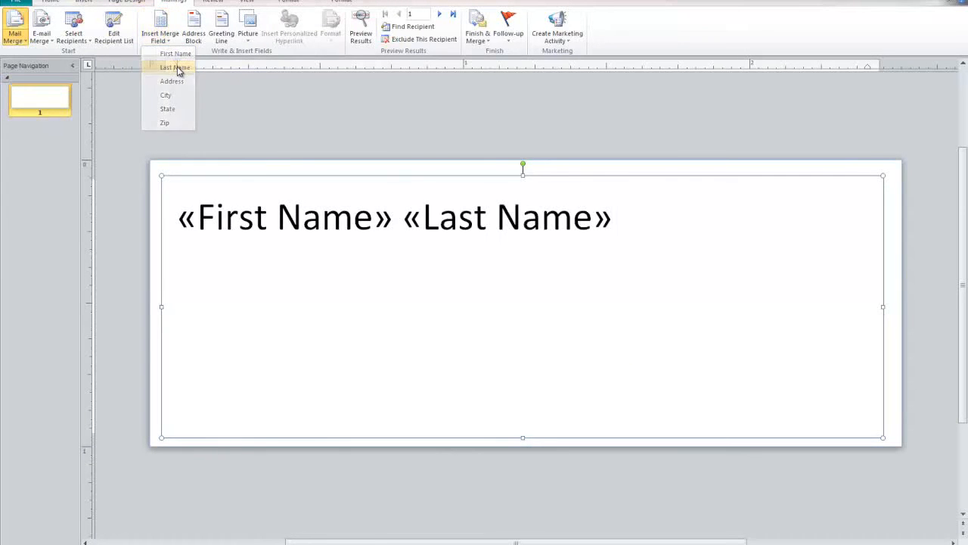
{"action": "key", "text": "Return"}
{"action": "left_click", "coordinate": [163, 38]}
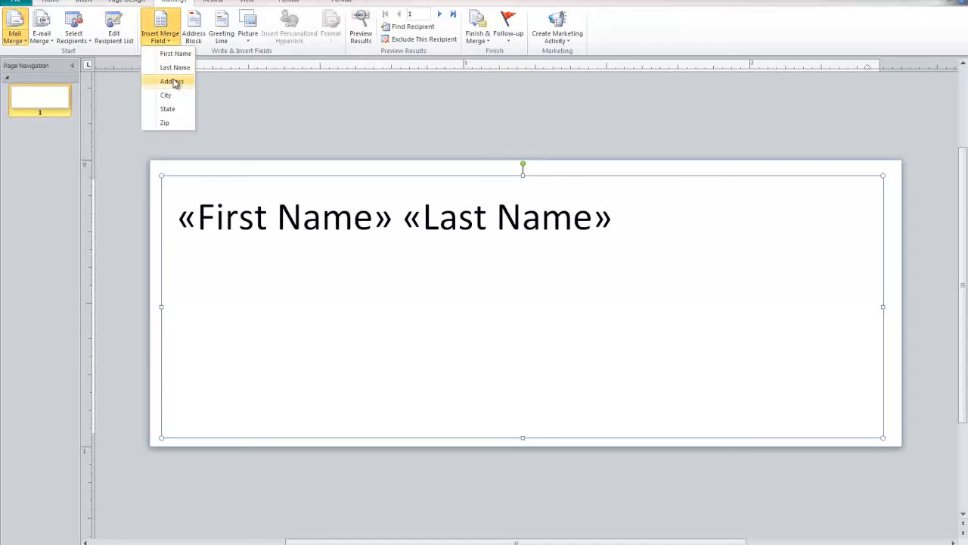
{"action": "left_click", "coordinate": [173, 82]}
Add a third line with City, a comma, then State and Zip
{"action": "key", "text": "Return"}
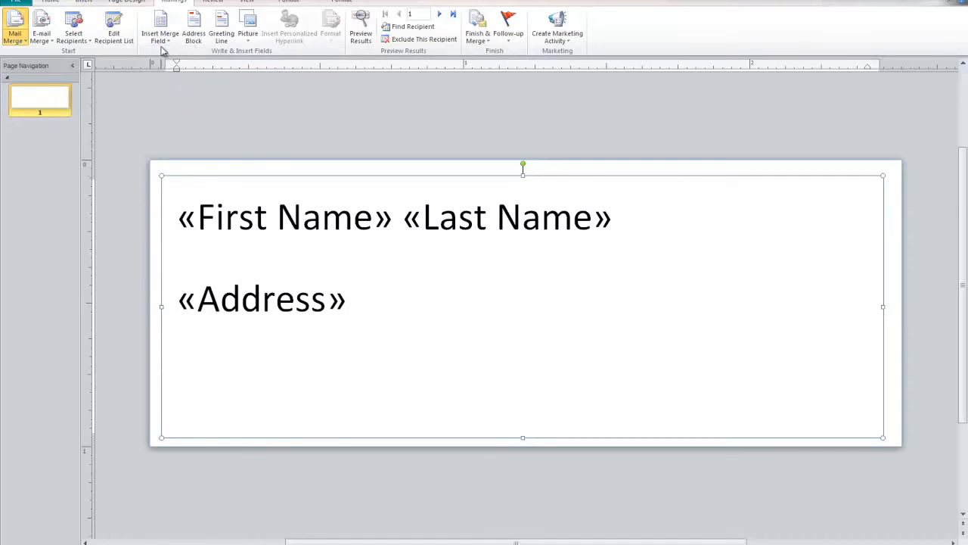
{"action": "left_click", "coordinate": [161, 42]}
{"action": "left_click", "coordinate": [181, 95]}
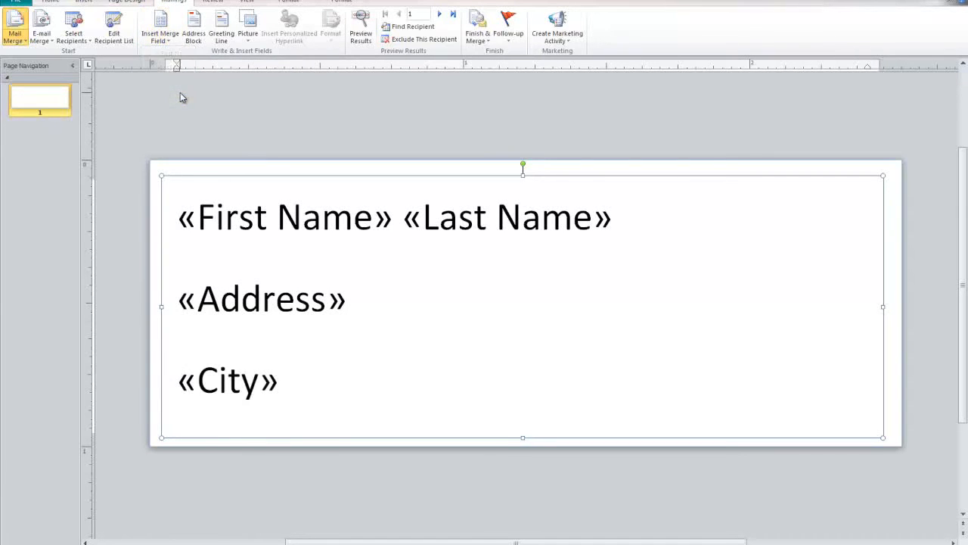
{"action": "type", "text": ","}
{"action": "left_click", "coordinate": [161, 39]}
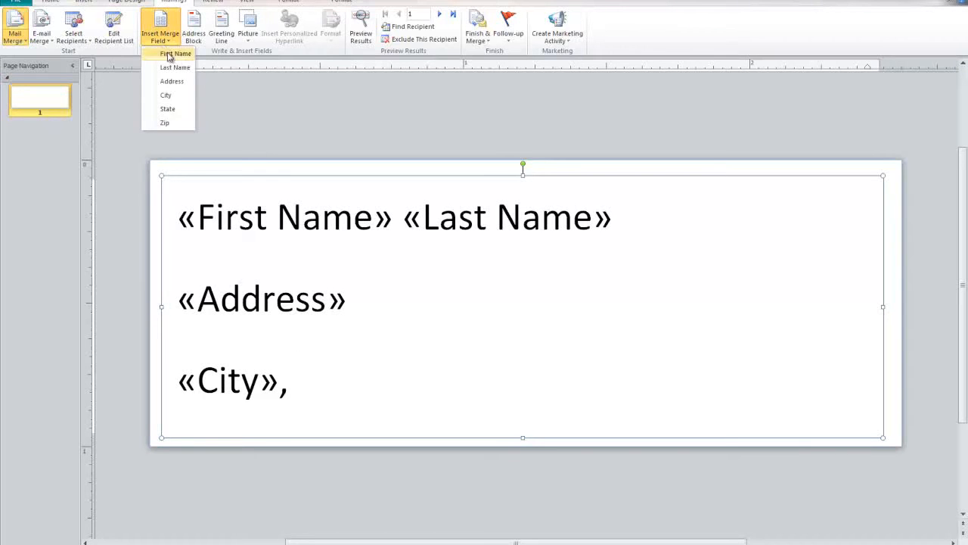
{"action": "left_click", "coordinate": [168, 109]}
{"action": "left_click", "coordinate": [160, 34]}
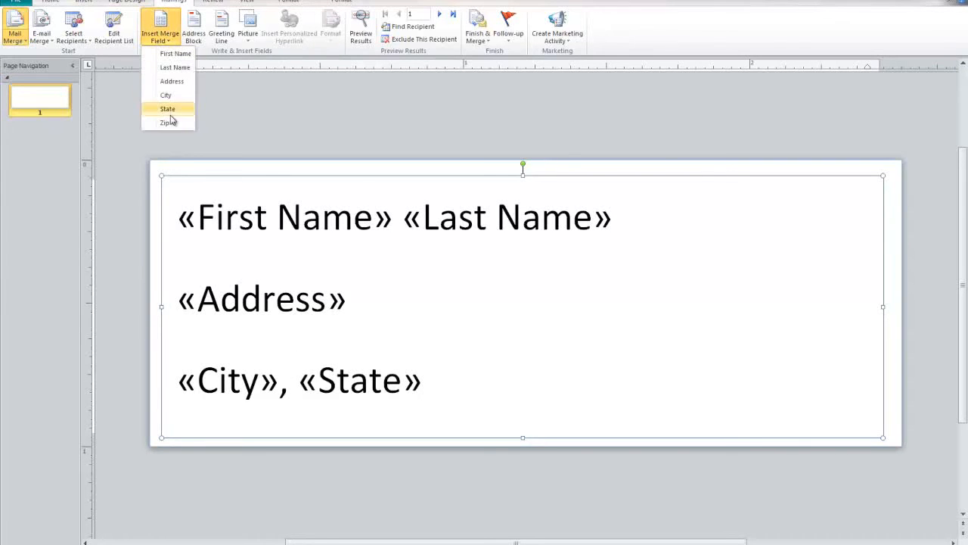
{"action": "left_click", "coordinate": [167, 123]}
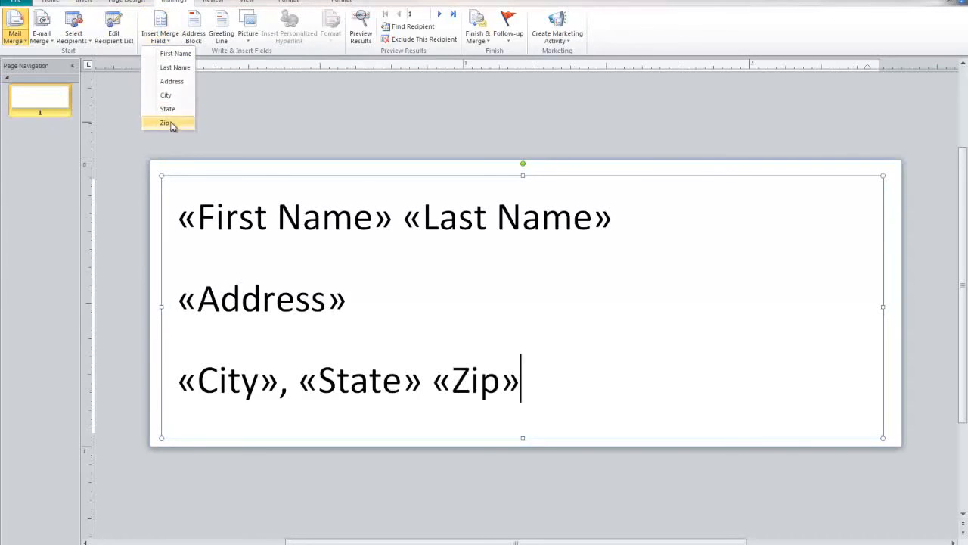
{"action": "left_click", "coordinate": [359, 36]}
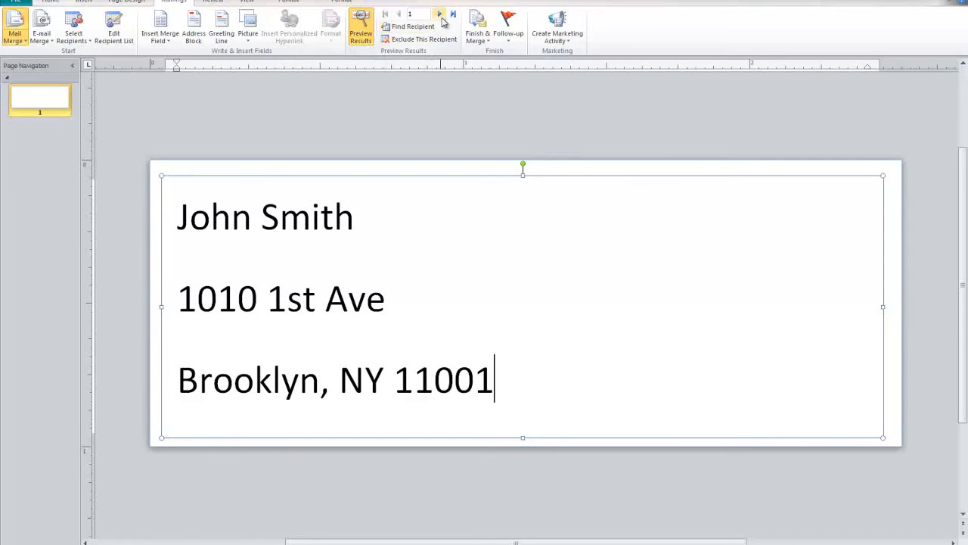
Browse the previewed labels forward to the last recipient, back, and return to record 1
{"action": "left_click", "coordinate": [442, 16]}
{"action": "left_click", "coordinate": [441, 14]}
{"action": "left_click", "coordinate": [441, 15]}
{"action": "left_click", "coordinate": [441, 15]}
{"action": "left_click", "coordinate": [441, 14]}
{"action": "left_click", "coordinate": [442, 15]}
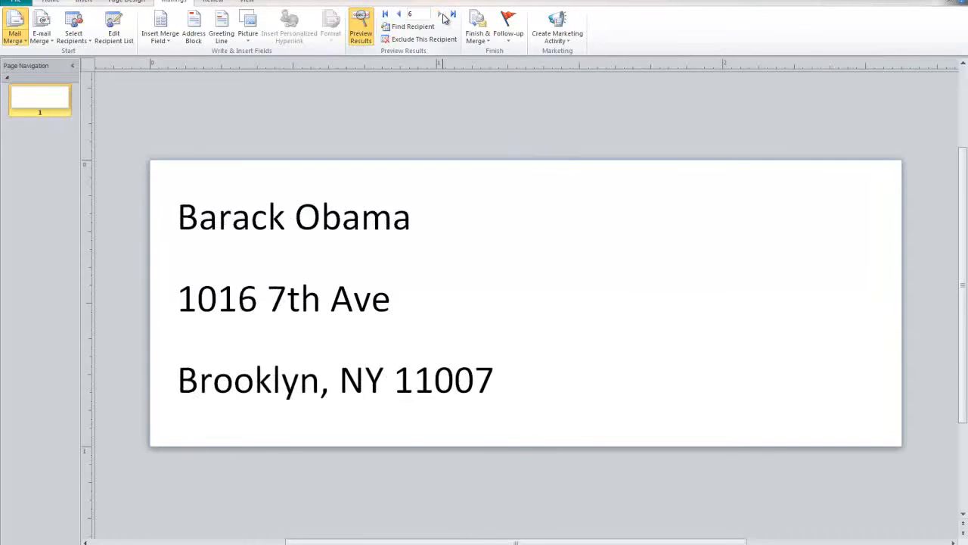
{"action": "left_click", "coordinate": [398, 15]}
{"action": "left_click", "coordinate": [399, 14]}
{"action": "left_click", "coordinate": [399, 14]}
{"action": "left_click", "coordinate": [398, 15]}
{"action": "left_click", "coordinate": [399, 14]}
{"action": "left_click", "coordinate": [399, 14]}
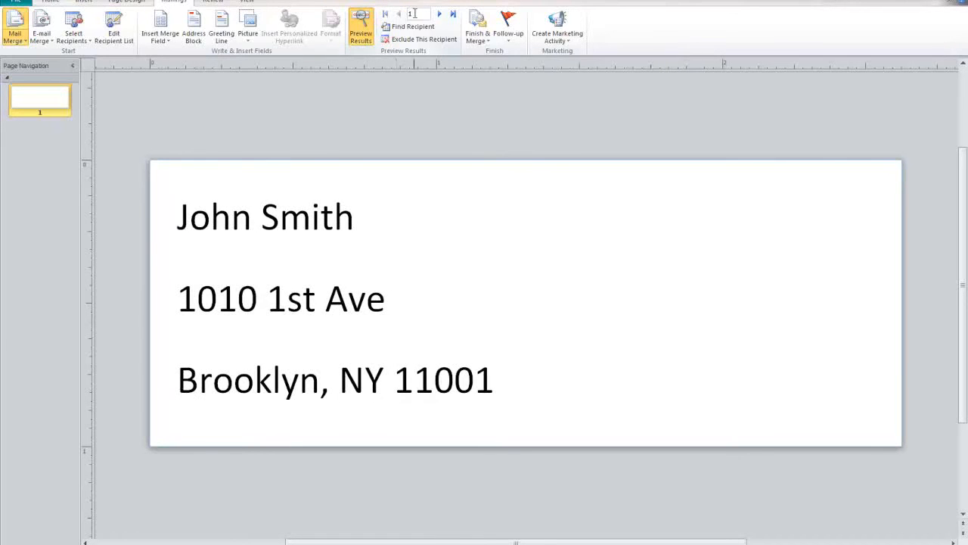
{"action": "left_click", "coordinate": [439, 15]}
{"action": "left_click", "coordinate": [440, 14]}
{"action": "left_click", "coordinate": [439, 15]}
{"action": "left_click", "coordinate": [440, 14]}
{"action": "left_click", "coordinate": [439, 15]}
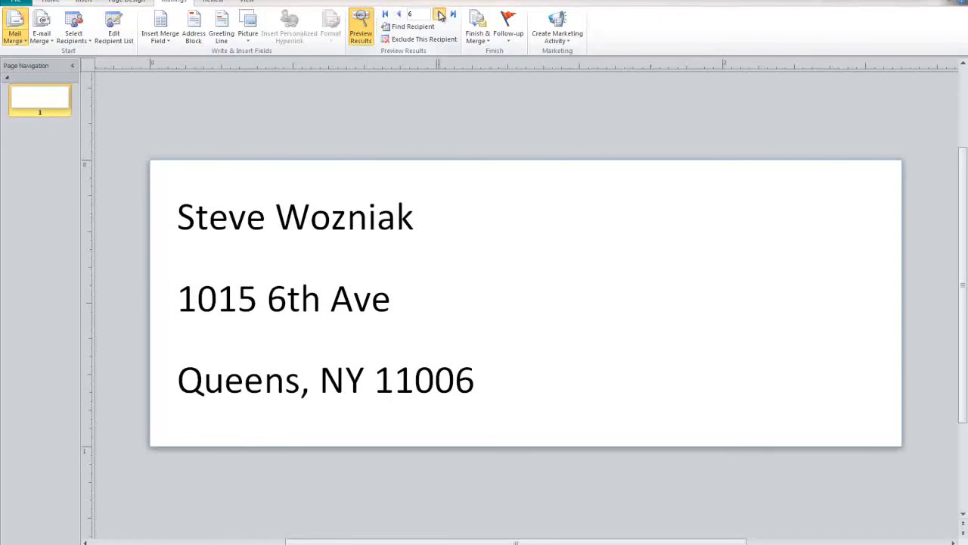
{"action": "left_click", "coordinate": [385, 14]}
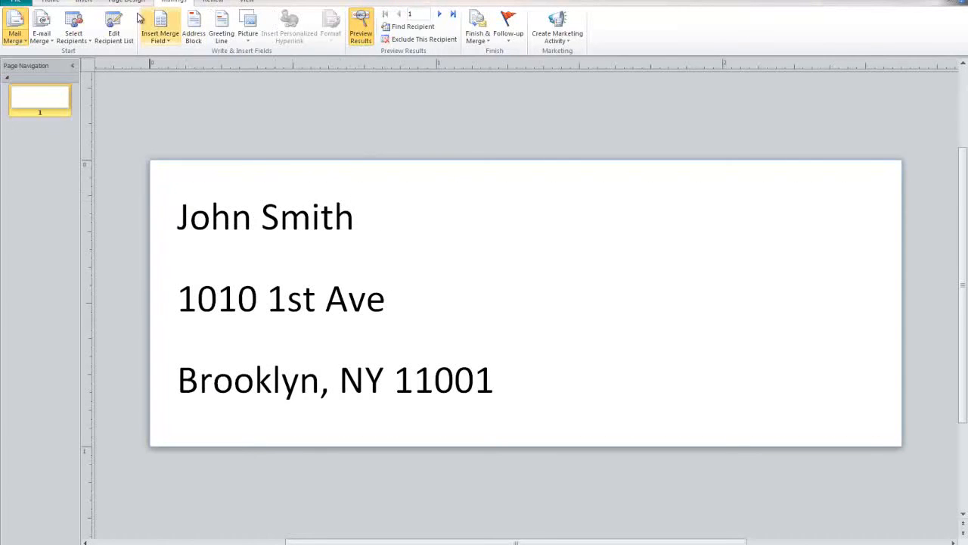
Turn off preview and make the label's name line bold
{"action": "left_click", "coordinate": [367, 29]}
{"action": "triple_click", "coordinate": [699, 224]}
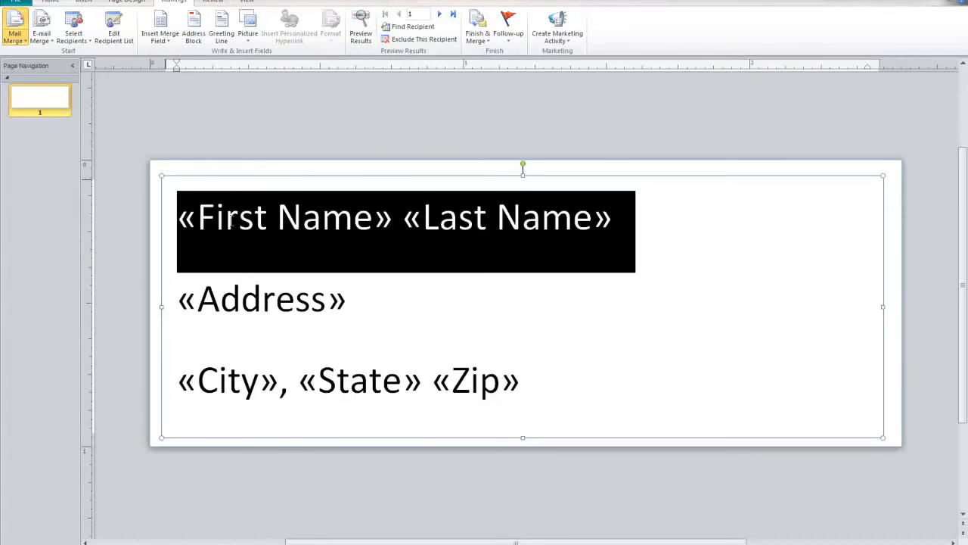
{"action": "left_click", "coordinate": [51, 3]}
{"action": "left_click", "coordinate": [97, 35]}
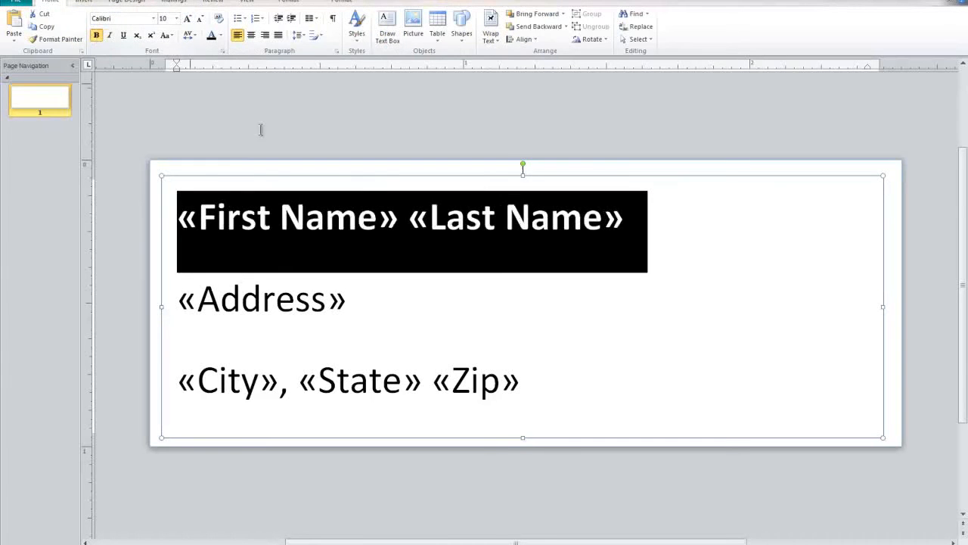
{"action": "left_click", "coordinate": [697, 259]}
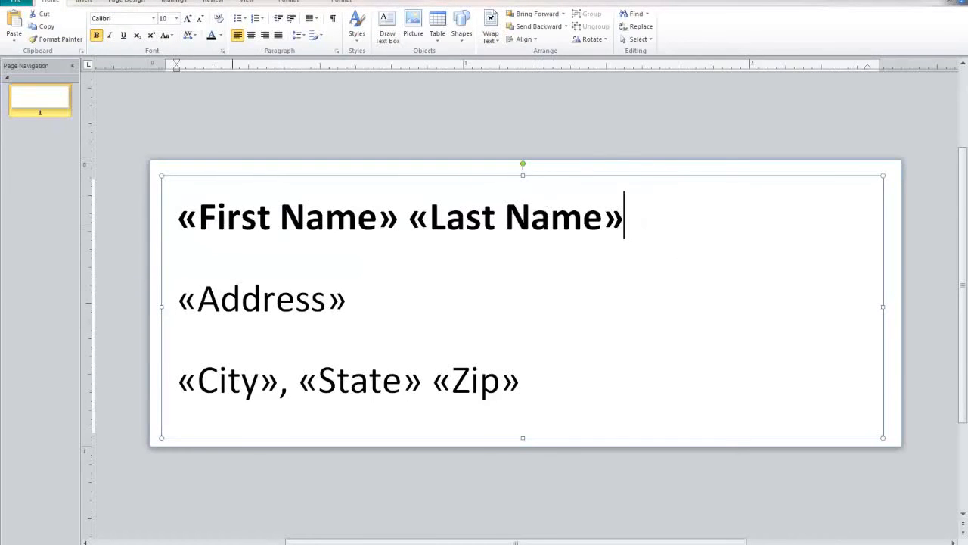
Turn preview back on and browse all seven recipients' labels with the bold name line
{"action": "left_click", "coordinate": [174, 2]}
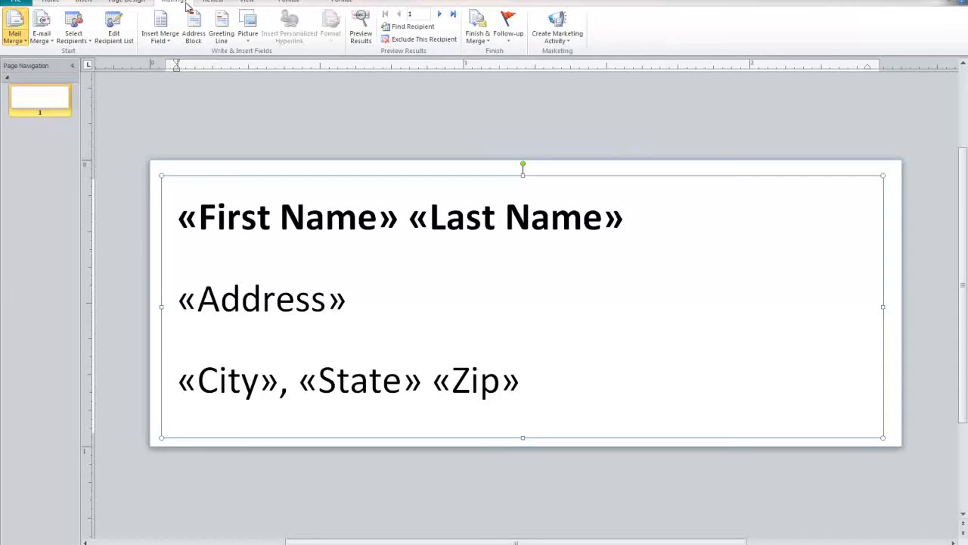
{"action": "left_click", "coordinate": [361, 29]}
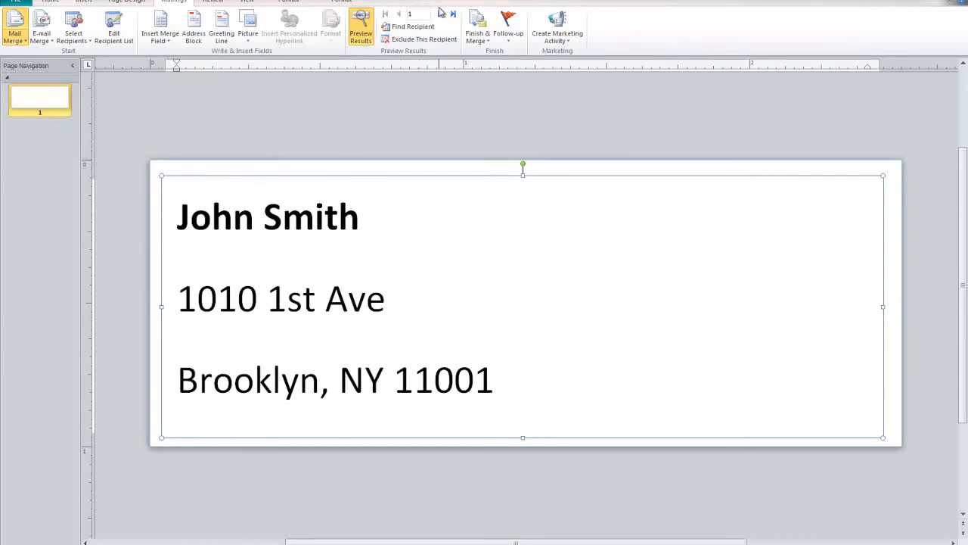
{"action": "left_click", "coordinate": [440, 14]}
{"action": "left_click", "coordinate": [440, 13]}
{"action": "left_click", "coordinate": [440, 14]}
{"action": "left_click", "coordinate": [440, 13]}
{"action": "left_click", "coordinate": [439, 14]}
{"action": "left_click", "coordinate": [440, 14]}
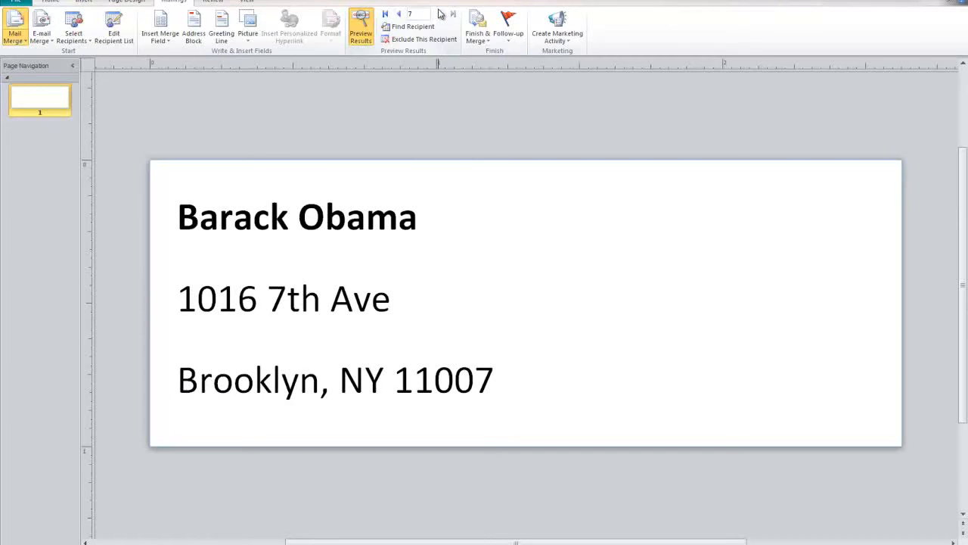
{"action": "left_click", "coordinate": [398, 13]}
{"action": "left_click", "coordinate": [399, 13]}
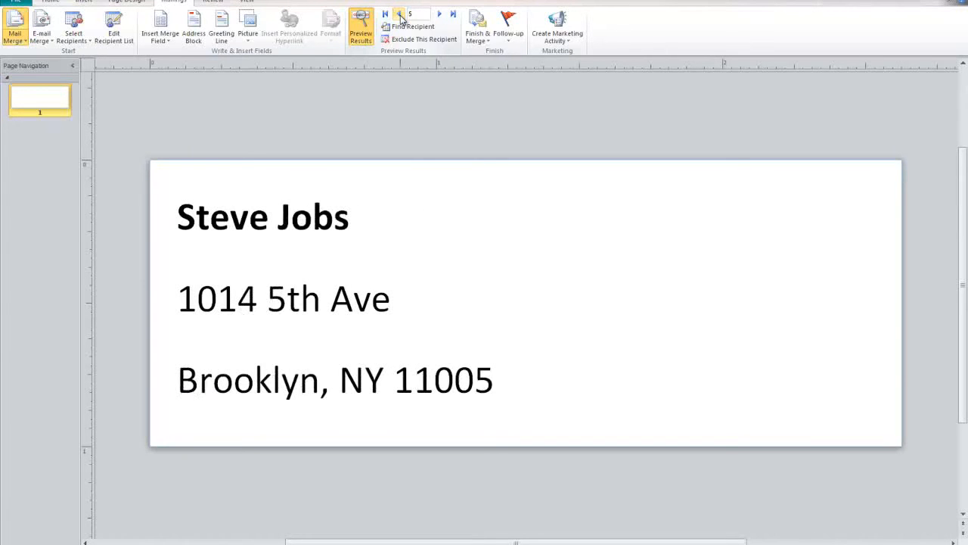
{"action": "left_click", "coordinate": [399, 13]}
{"action": "left_click", "coordinate": [398, 13]}
{"action": "left_click", "coordinate": [399, 14]}
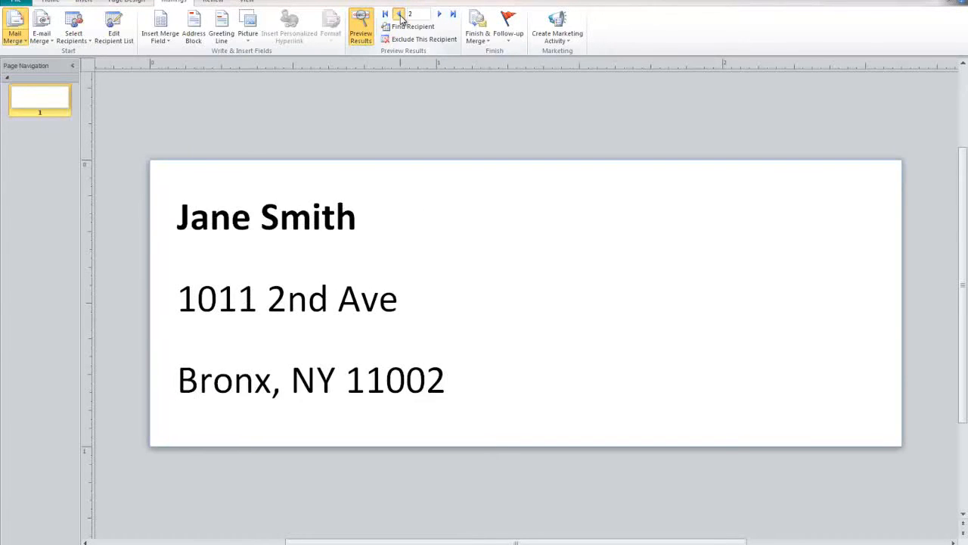
{"action": "left_click", "coordinate": [399, 14]}
{"action": "left_click", "coordinate": [441, 13]}
{"action": "left_click", "coordinate": [442, 13]}
{"action": "left_click", "coordinate": [441, 14]}
{"action": "left_click", "coordinate": [441, 13]}
{"action": "left_click", "coordinate": [441, 13]}
{"action": "left_click", "coordinate": [441, 14]}
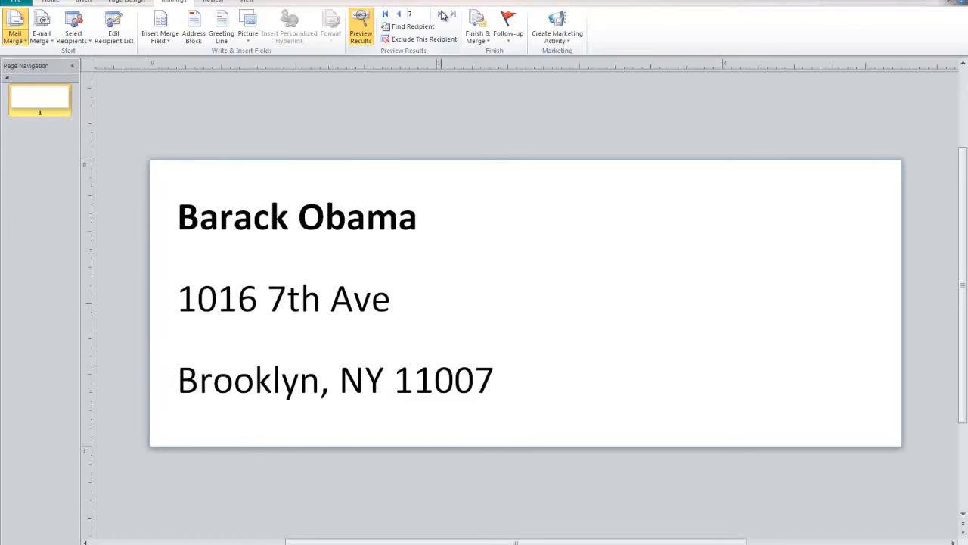
{"action": "left_click", "coordinate": [386, 14]}
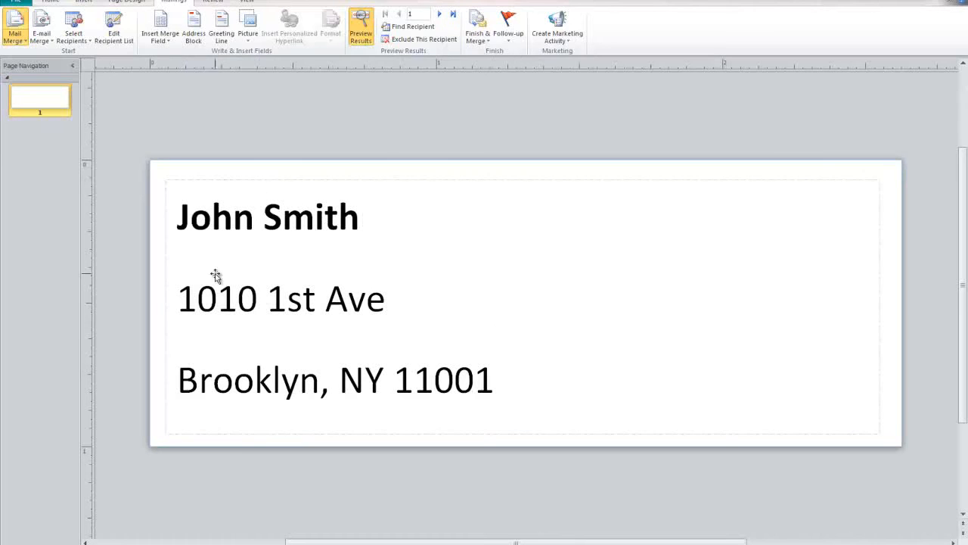
Switch the print layout to Multiple pages per sheet so seven distinct labels share one sheet
{"action": "left_click", "coordinate": [10, 3]}
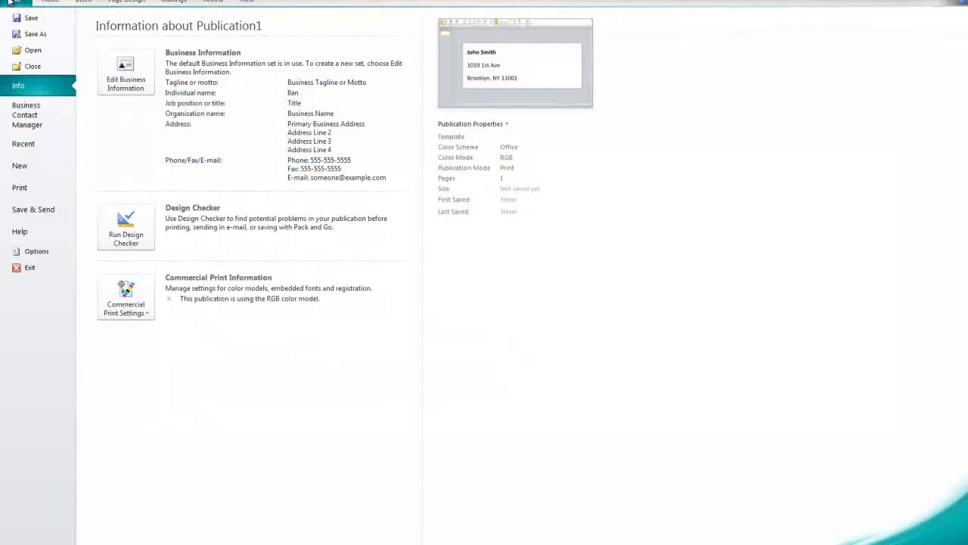
{"action": "left_click", "coordinate": [37, 187]}
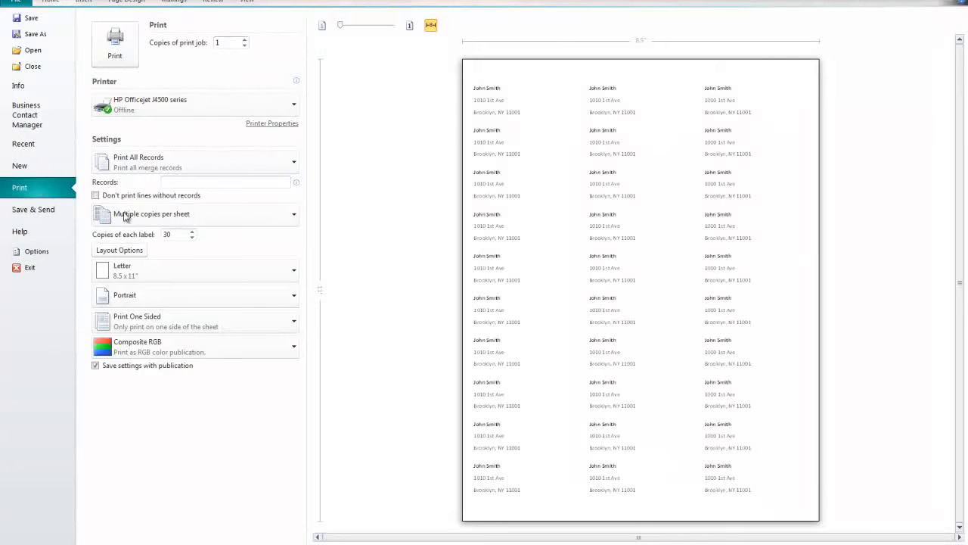
{"action": "left_click", "coordinate": [280, 217]}
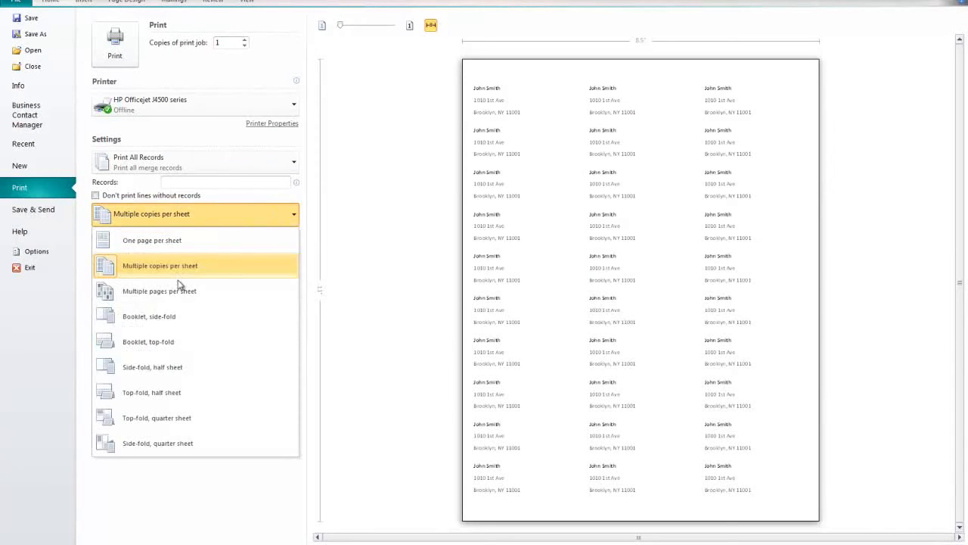
{"action": "left_click", "coordinate": [195, 294]}
{"action": "left_click", "coordinate": [553, 215]}
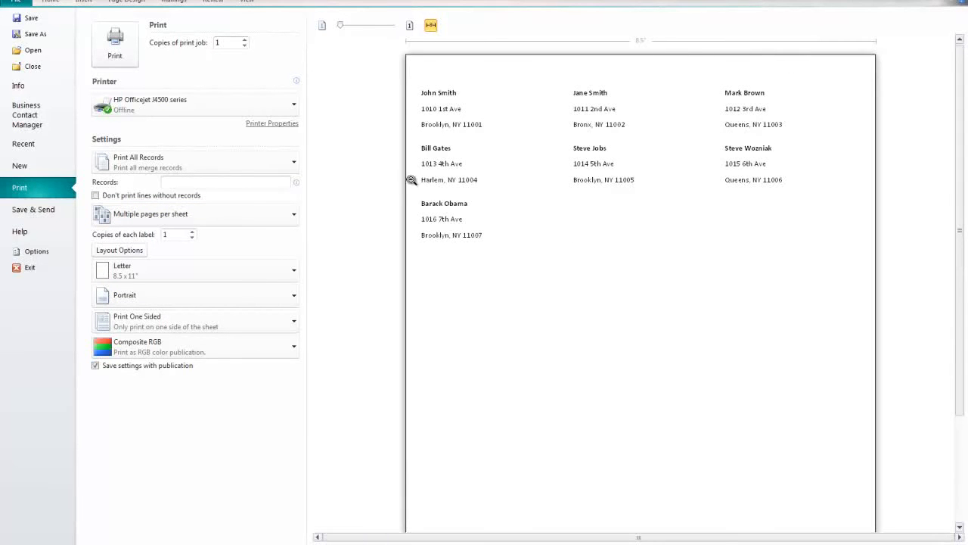
Toggle the print preview between the whole sheet and a close-up of the seven labels, three across
{"action": "left_click", "coordinate": [462, 220]}
{"action": "left_click", "coordinate": [533, 153]}
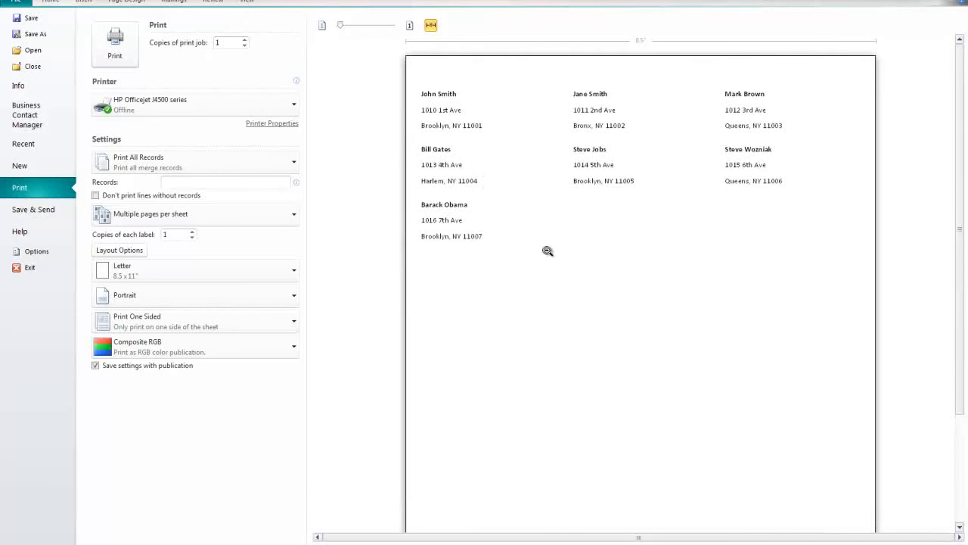
{"action": "left_click", "coordinate": [631, 243]}
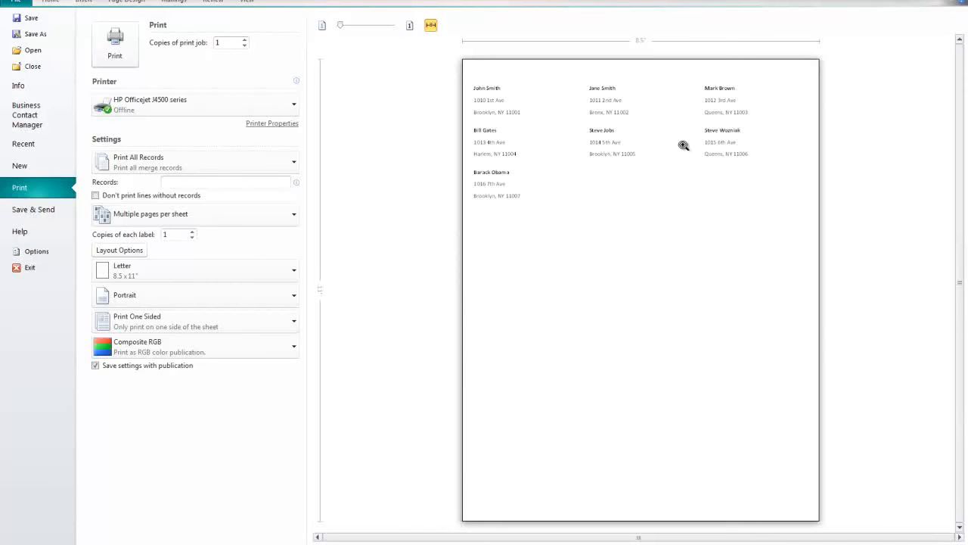
{"action": "left_click", "coordinate": [517, 162]}
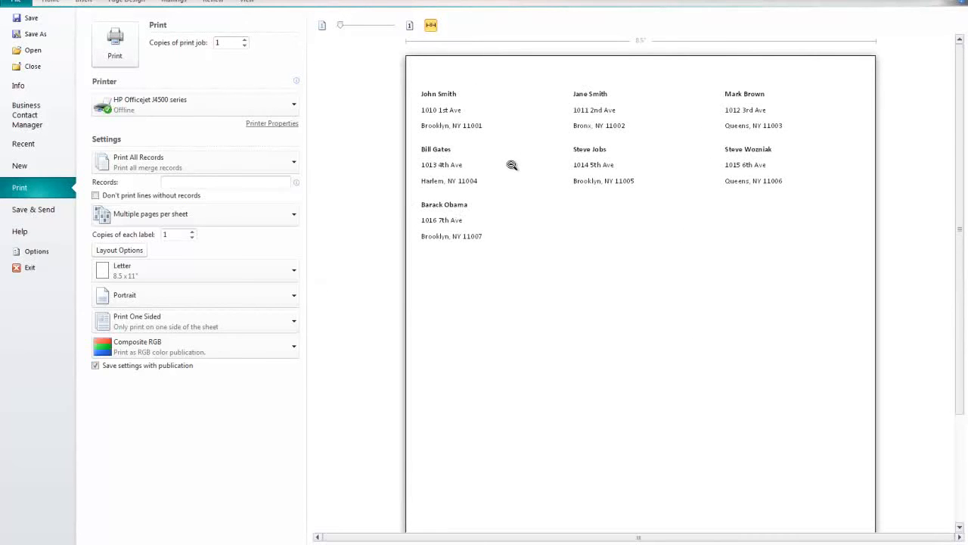
{"action": "left_click", "coordinate": [588, 229]}
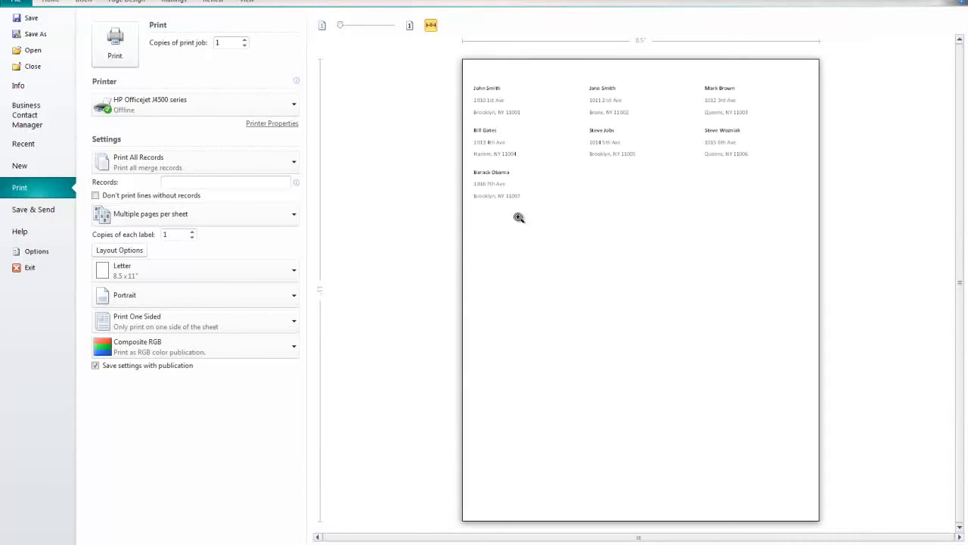
{"action": "left_click", "coordinate": [581, 220]}
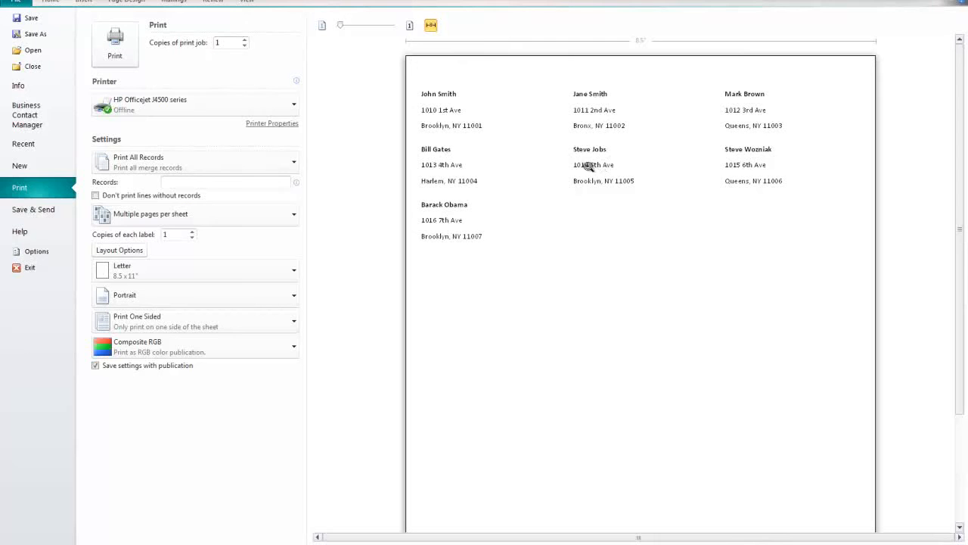
{"action": "left_click", "coordinate": [565, 218]}
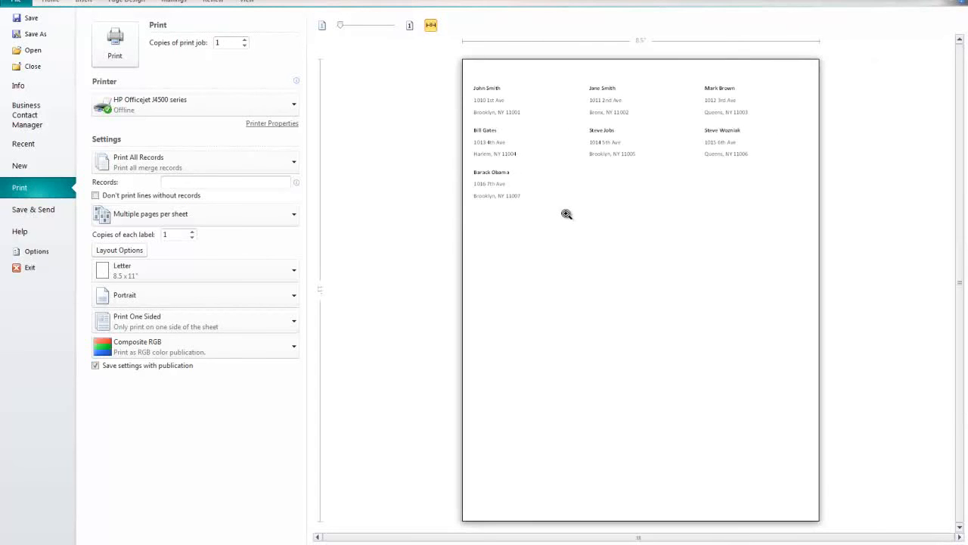
{"action": "left_click", "coordinate": [615, 188]}
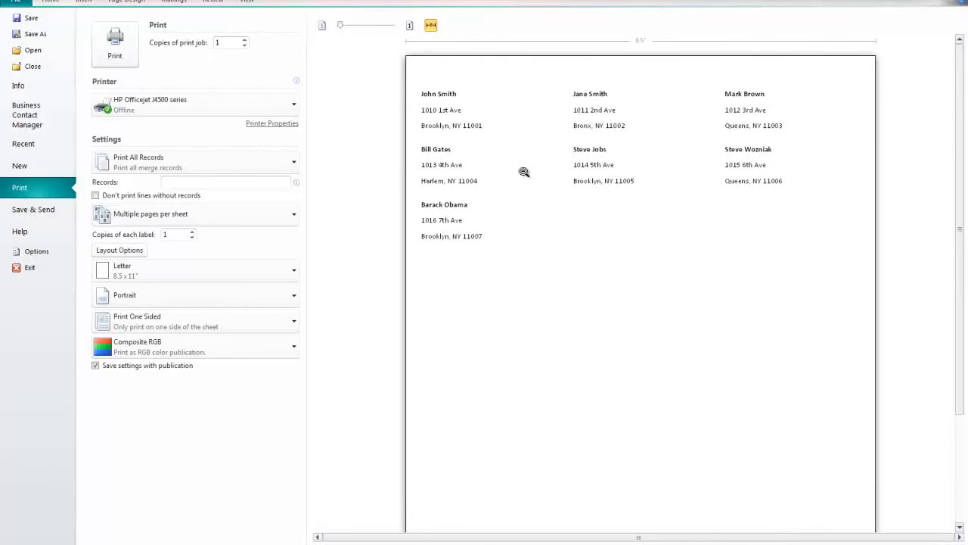
{"action": "left_click", "coordinate": [469, 179]}
{"action": "left_click", "coordinate": [471, 179]}
{"action": "left_click", "coordinate": [527, 178]}
{"action": "left_click", "coordinate": [527, 178]}
{"action": "left_click", "coordinate": [536, 178]}
{"action": "left_click", "coordinate": [538, 179]}
{"action": "left_click", "coordinate": [567, 195]}
{"action": "left_click", "coordinate": [565, 191]}
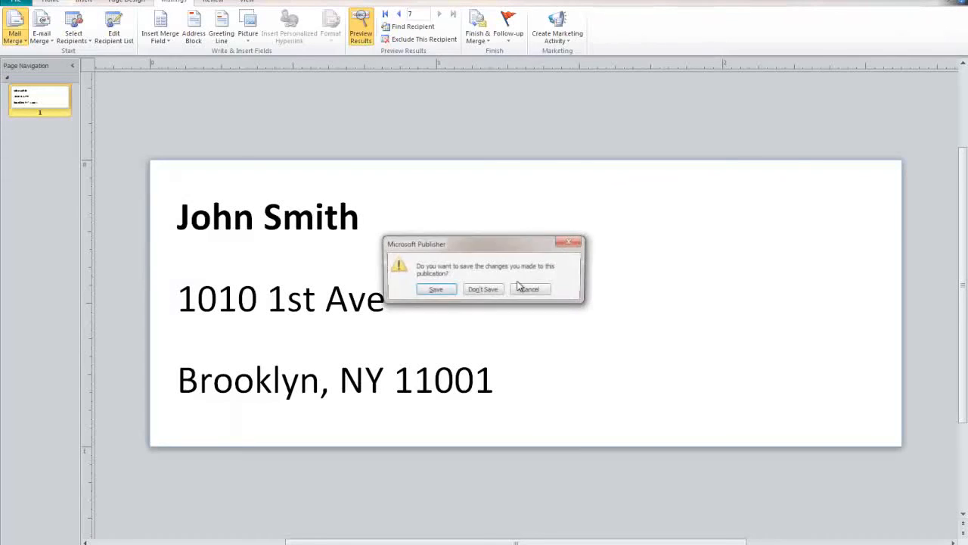
Close the label publication without saving, reopen People.csv in Excel and widen columns A–H
{"action": "left_click", "coordinate": [493, 288]}
{"action": "double_click", "coordinate": [22, 463]}
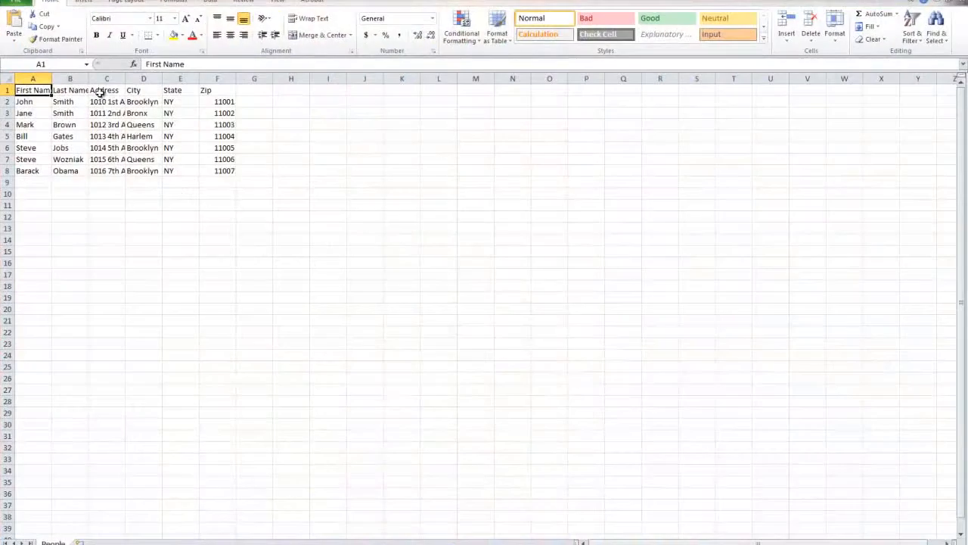
{"action": "left_click_drag", "start_coordinate": [40, 78], "coordinate": [296, 78]}
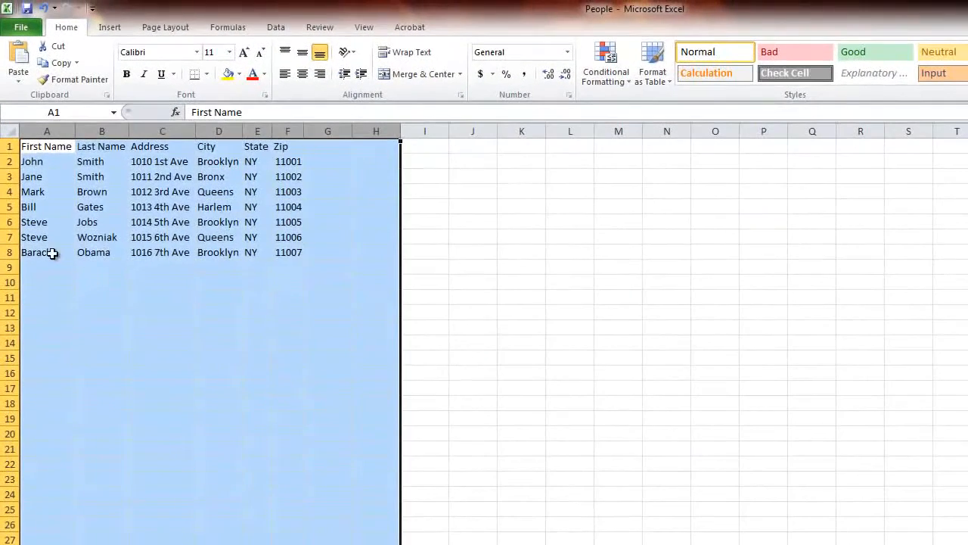
Highlight each data column in turn: First Name, Last Name, Address, City, State and Zip
{"action": "left_click_drag", "start_coordinate": [57, 159], "coordinate": [51, 312]}
{"action": "left_click_drag", "start_coordinate": [92, 149], "coordinate": [91, 281]}
{"action": "left_click_drag", "start_coordinate": [162, 148], "coordinate": [164, 335]}
{"action": "left_click_drag", "start_coordinate": [215, 146], "coordinate": [220, 343]}
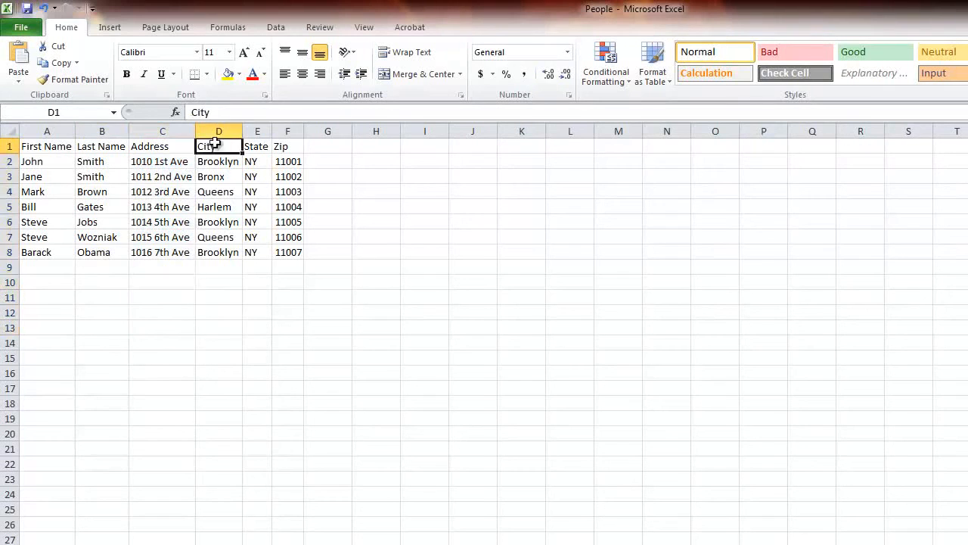
{"action": "left_click_drag", "start_coordinate": [250, 148], "coordinate": [258, 284]}
{"action": "left_click_drag", "start_coordinate": [287, 159], "coordinate": [301, 295]}
{"action": "left_click", "coordinate": [319, 307]}
Enter the headers E-Mail, Company Name and Attn in cells G1 to I1
{"action": "left_click", "coordinate": [320, 146]}
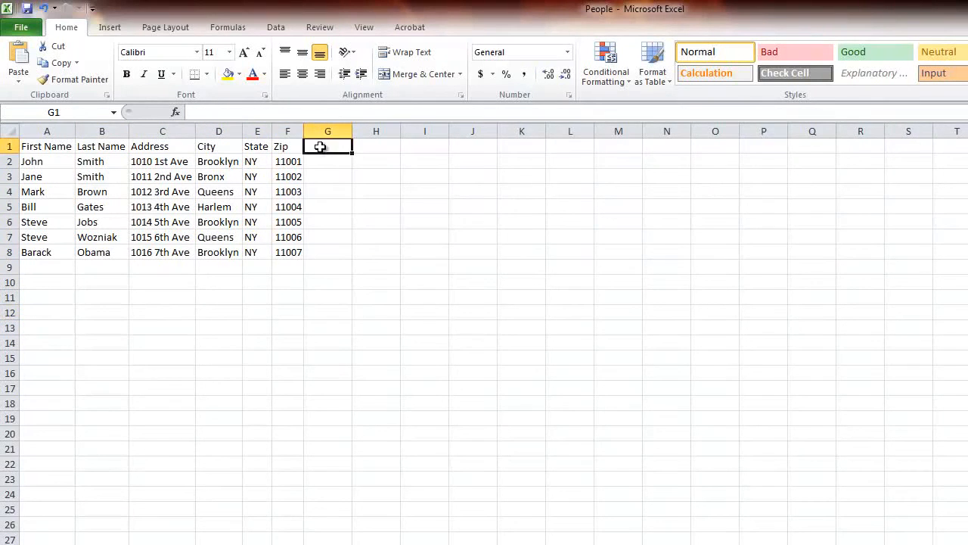
{"action": "type", "text": "R"}
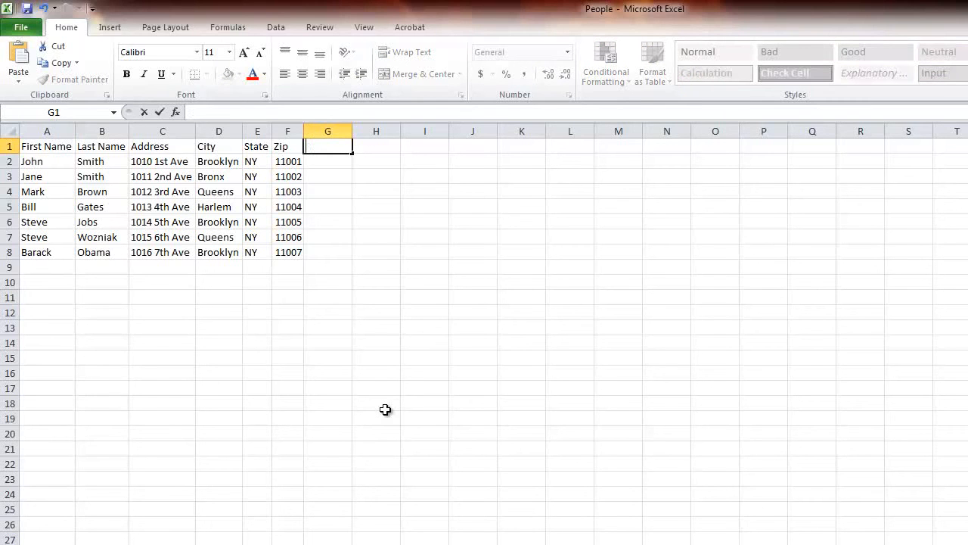
{"action": "key", "text": "Tab"}
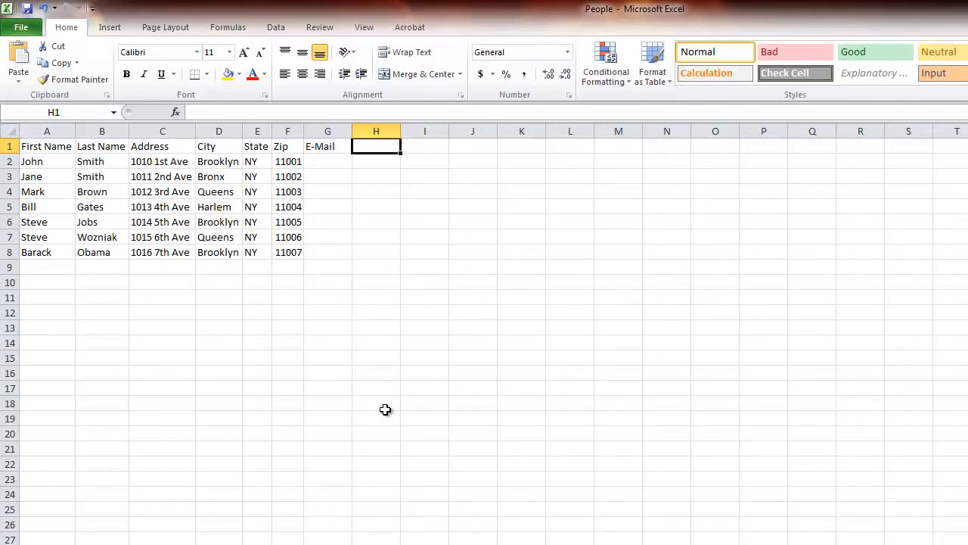
{"action": "type", "text": "Company Name"}
{"action": "key", "text": "Tab"}
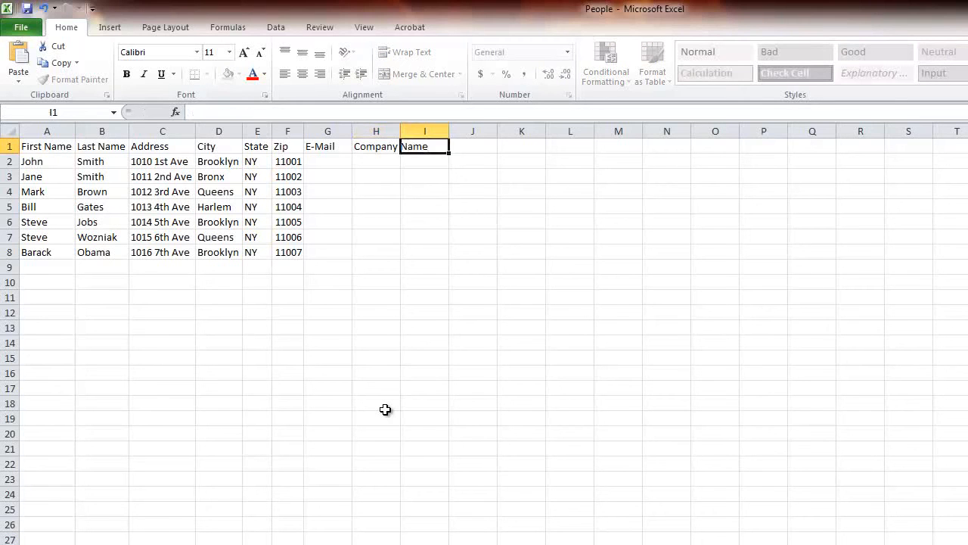
{"action": "type", "text": "Attn"}
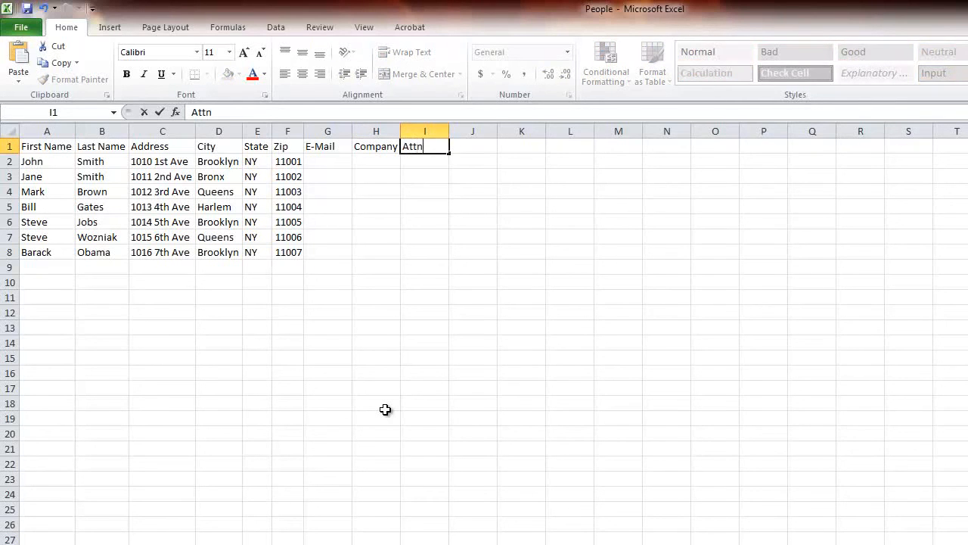
{"action": "left_click", "coordinate": [385, 409]}
AutoFit columns G–J to the new headers and highlight the empty cells beneath them
{"action": "left_click_drag", "start_coordinate": [338, 143], "coordinate": [389, 129]}
{"action": "left_click", "coordinate": [332, 131]}
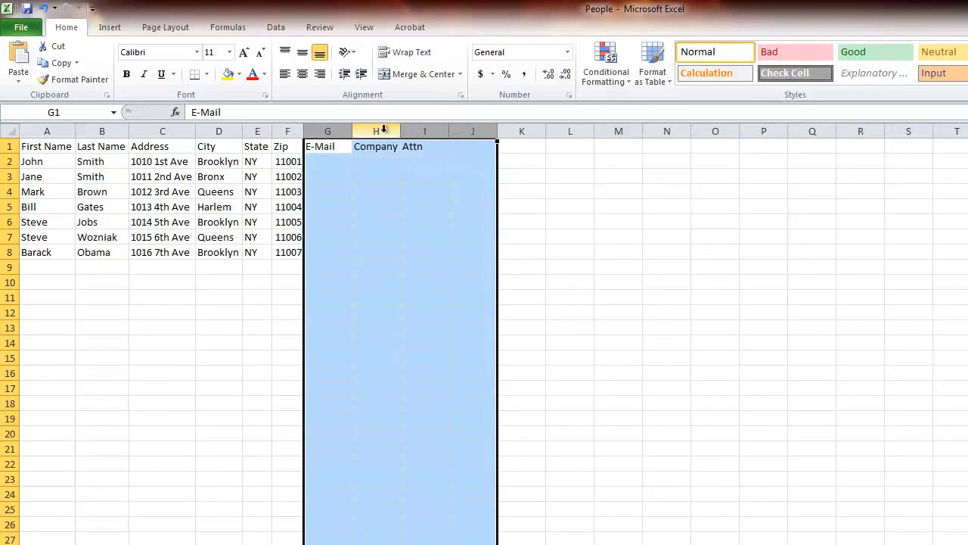
{"action": "double_click", "coordinate": [400, 130]}
{"action": "left_click", "coordinate": [408, 235]}
{"action": "left_click_drag", "start_coordinate": [312, 162], "coordinate": [435, 250]}
{"action": "left_click", "coordinate": [368, 389]}
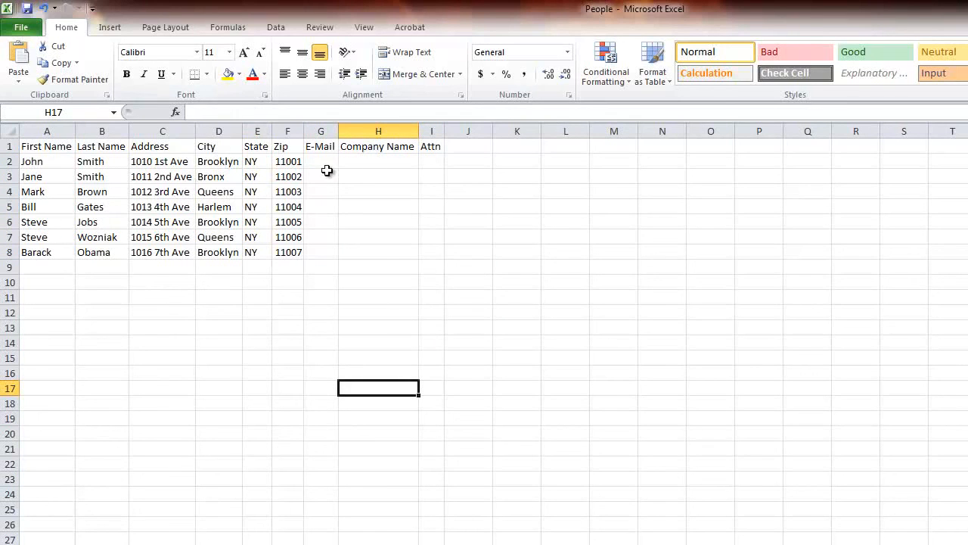
{"action": "left_click_drag", "start_coordinate": [320, 160], "coordinate": [324, 252]}
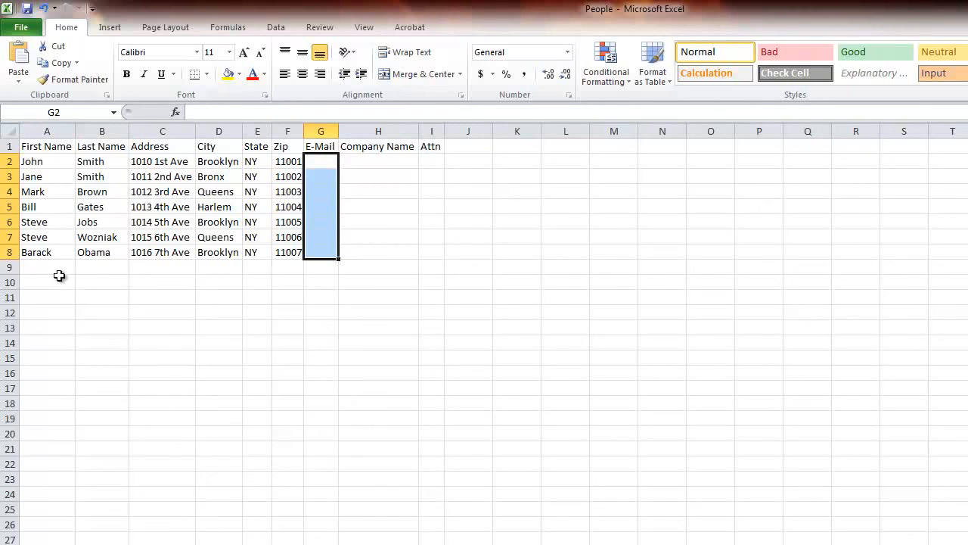
{"action": "left_click", "coordinate": [321, 146]}
{"action": "left_click_drag", "start_coordinate": [321, 147], "coordinate": [320, 256]}
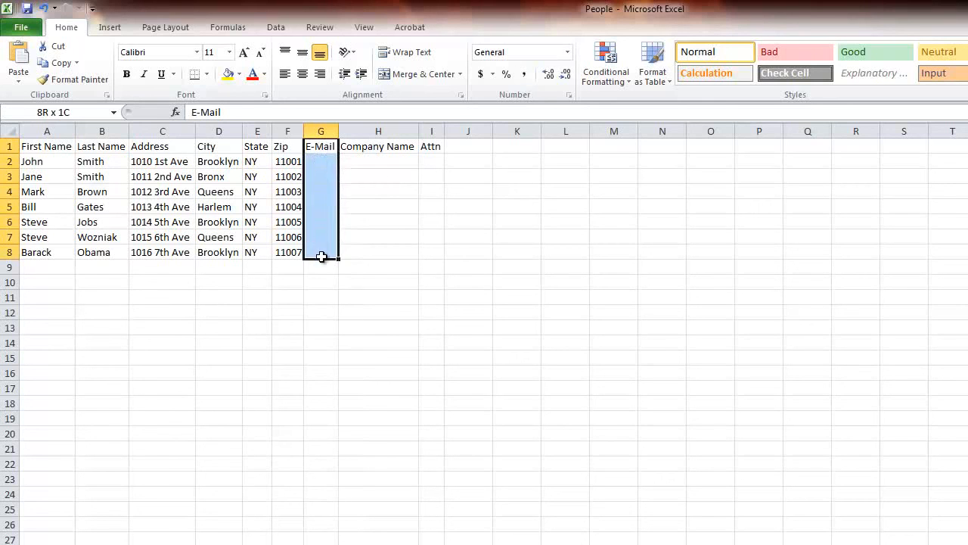
{"action": "left_click", "coordinate": [320, 147]}
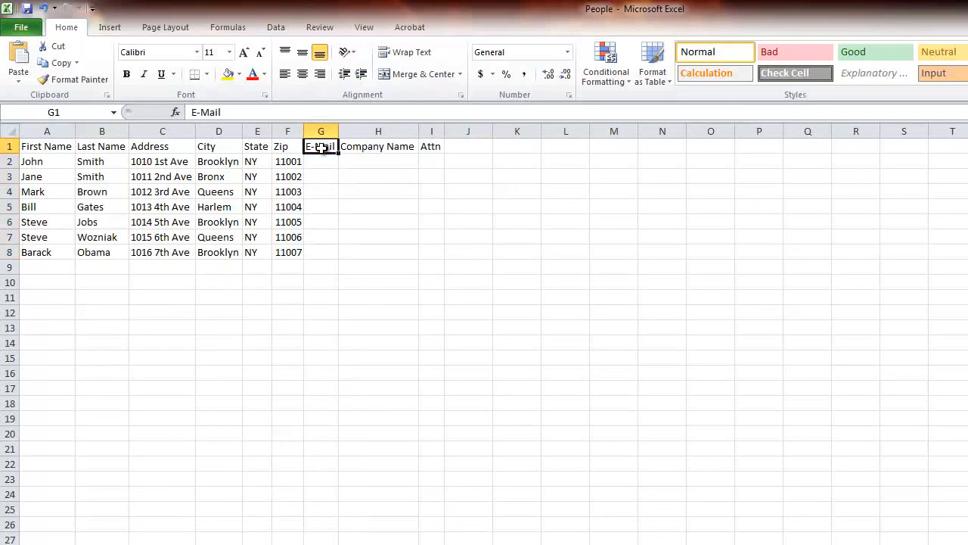
{"action": "left_click", "coordinate": [38, 160]}
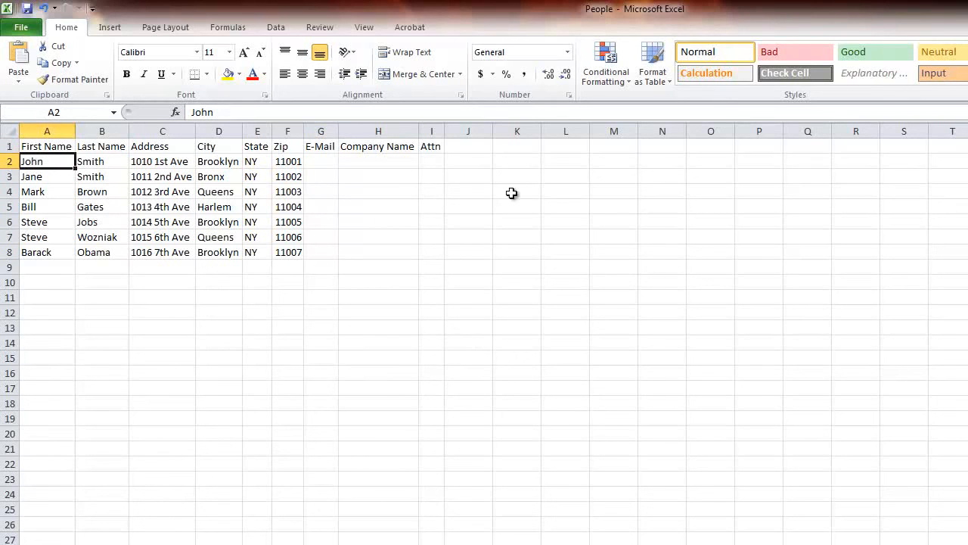
{"action": "left_click", "coordinate": [336, 163]}
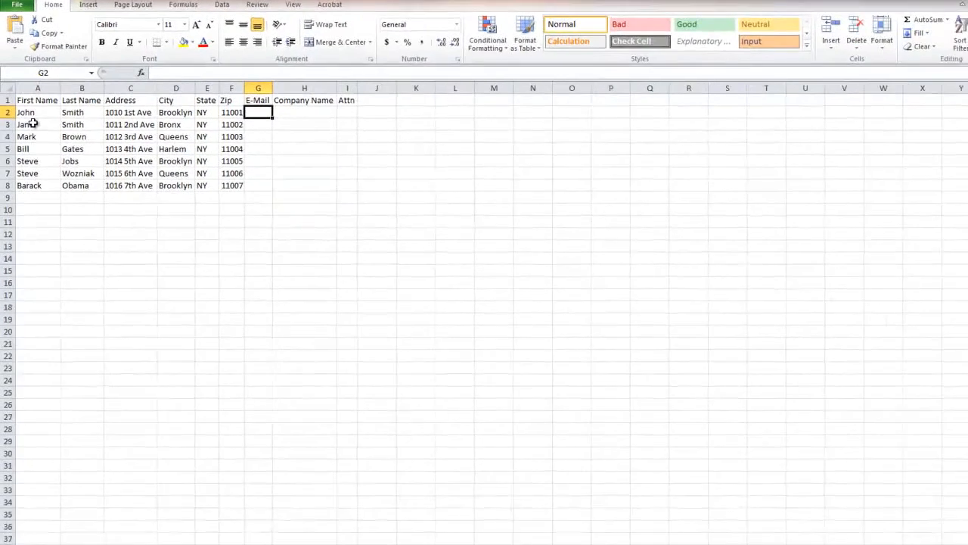
{"action": "left_click_drag", "start_coordinate": [30, 161], "coordinate": [342, 225]}
{"action": "left_click_drag", "start_coordinate": [259, 150], "coordinate": [333, 170]}
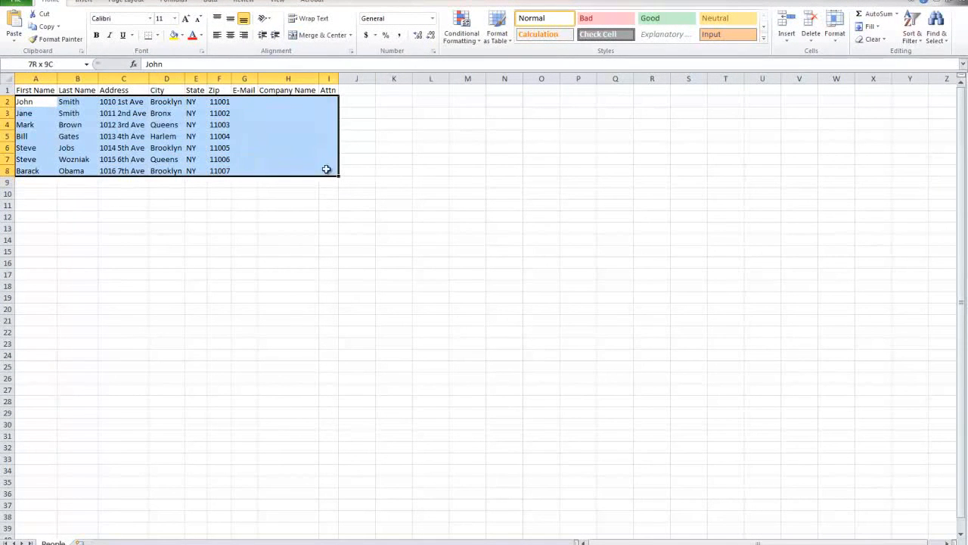
{"action": "left_click", "coordinate": [352, 219]}
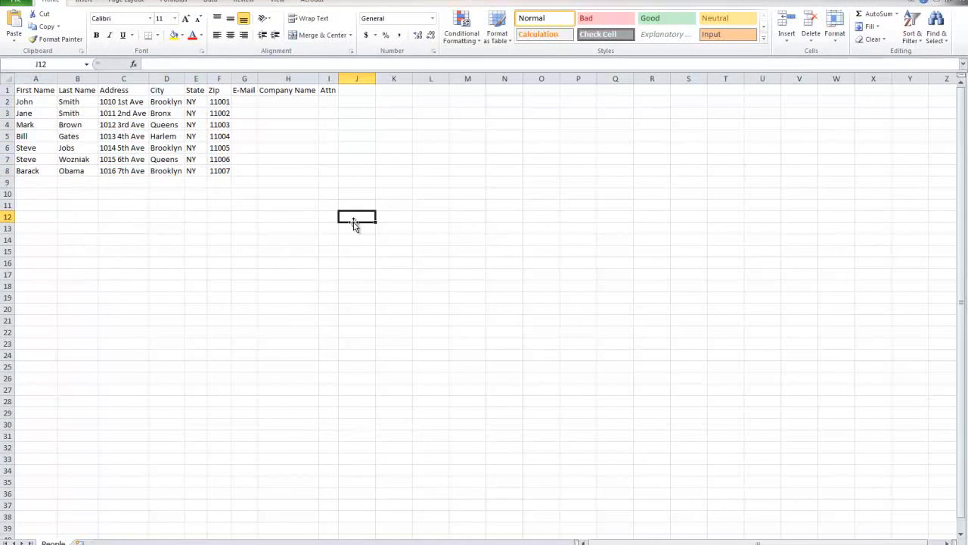
{"action": "left_click", "coordinate": [223, 309]}
{"action": "left_click_drag", "start_coordinate": [327, 182], "coordinate": [2, 91]}
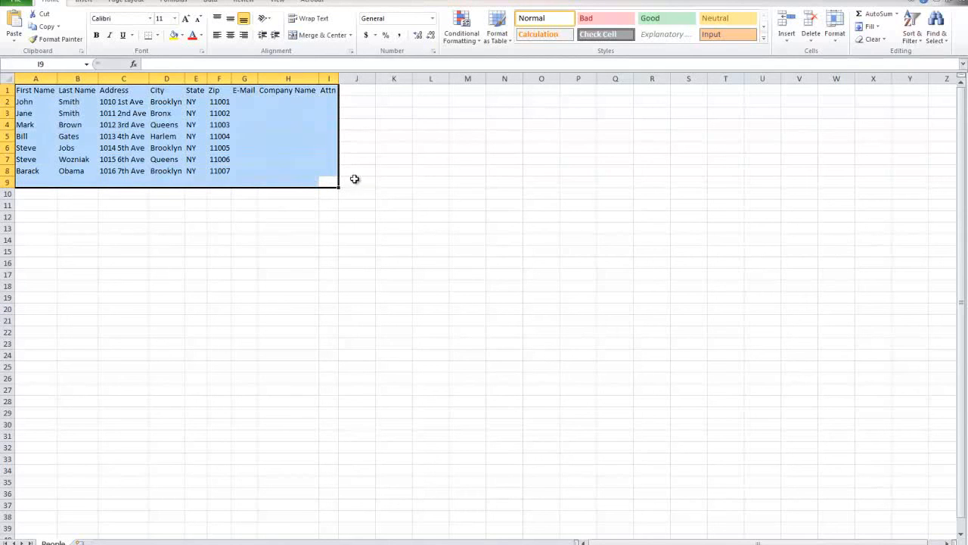
{"action": "left_click_drag", "start_coordinate": [336, 169], "coordinate": [11, 82]}
{"action": "left_click", "coordinate": [202, 148]}
{"action": "left_click_drag", "start_coordinate": [331, 176], "coordinate": [10, 81]}
{"action": "left_click", "coordinate": [495, 261]}
{"action": "left_click", "coordinate": [198, 223]}
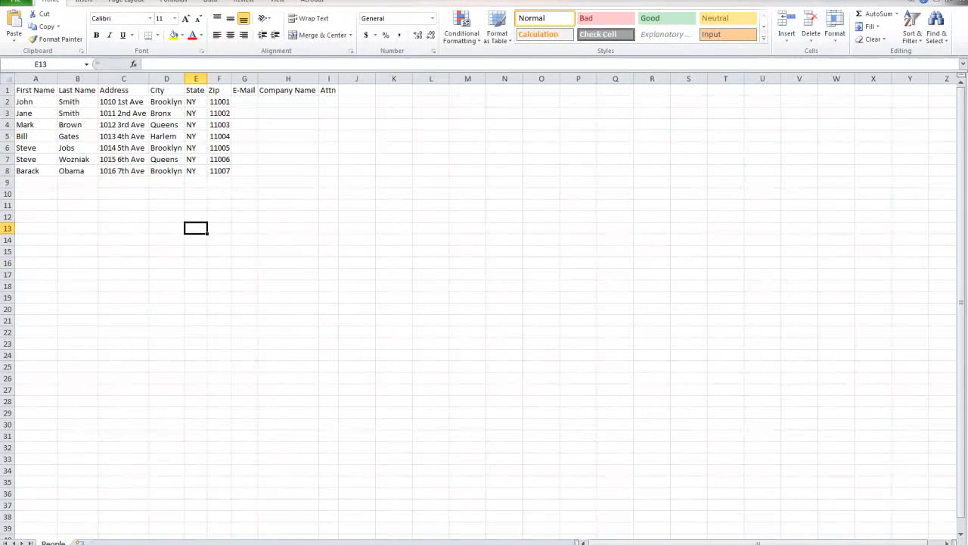
{"action": "key", "text": "super"}
{"action": "left_click", "coordinate": [516, 234]}
{"action": "left_click_drag", "start_coordinate": [331, 170], "coordinate": [23, 90]}
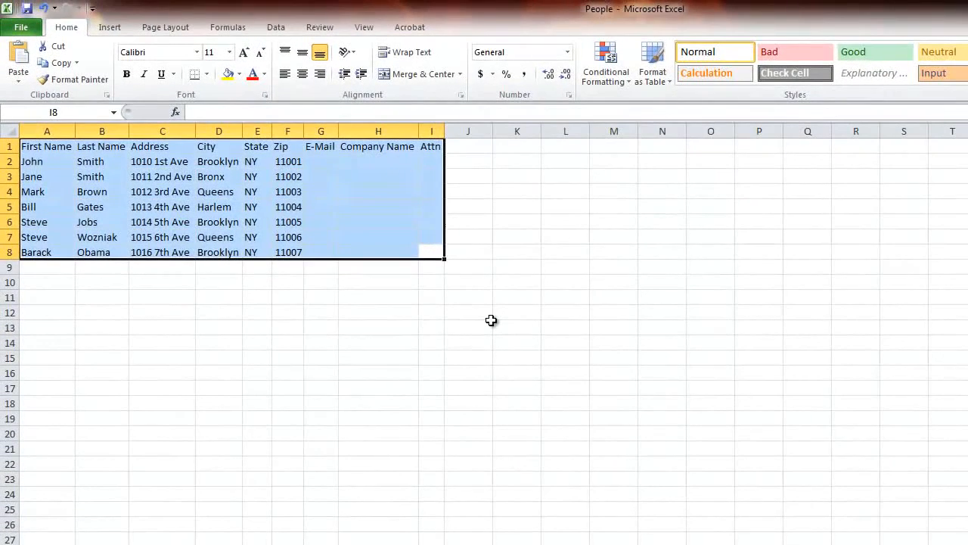
{"action": "left_click", "coordinate": [491, 322]}
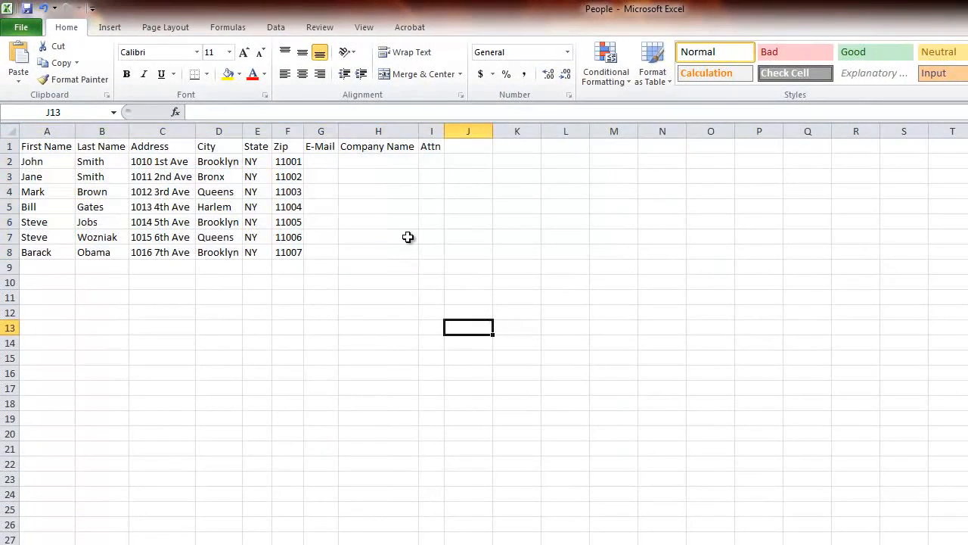
{"action": "left_click_drag", "start_coordinate": [429, 246], "coordinate": [19, 155]}
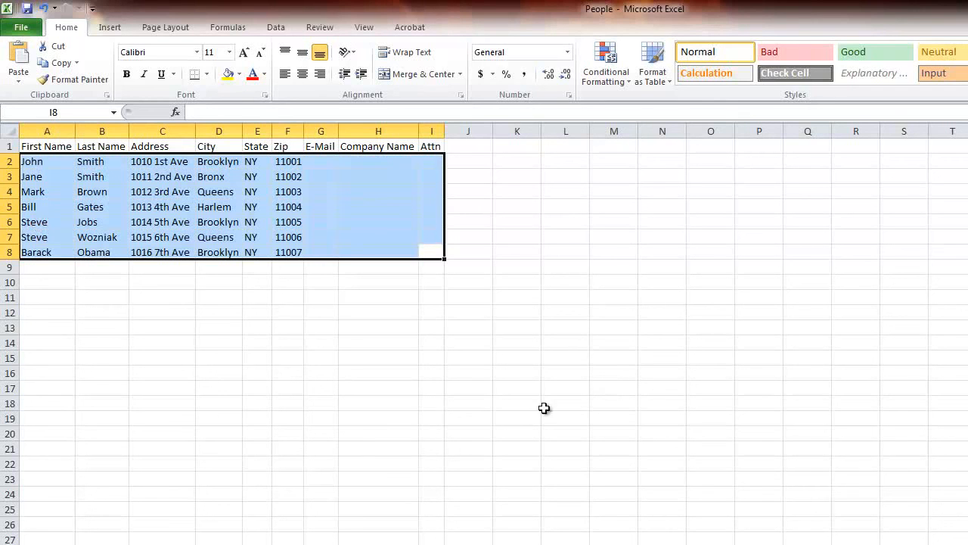
{"action": "left_click", "coordinate": [550, 483]}
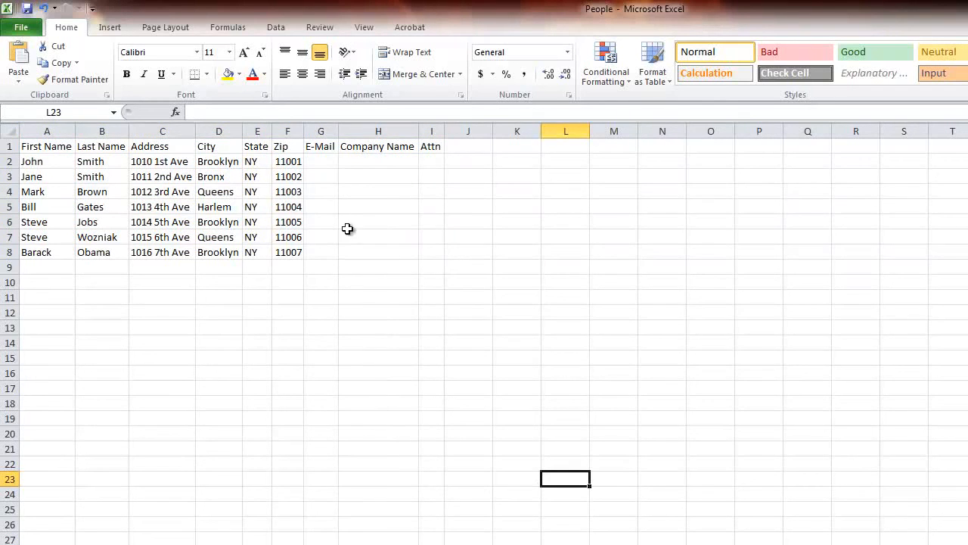
{"action": "left_click_drag", "start_coordinate": [433, 252], "coordinate": [6, 30]}
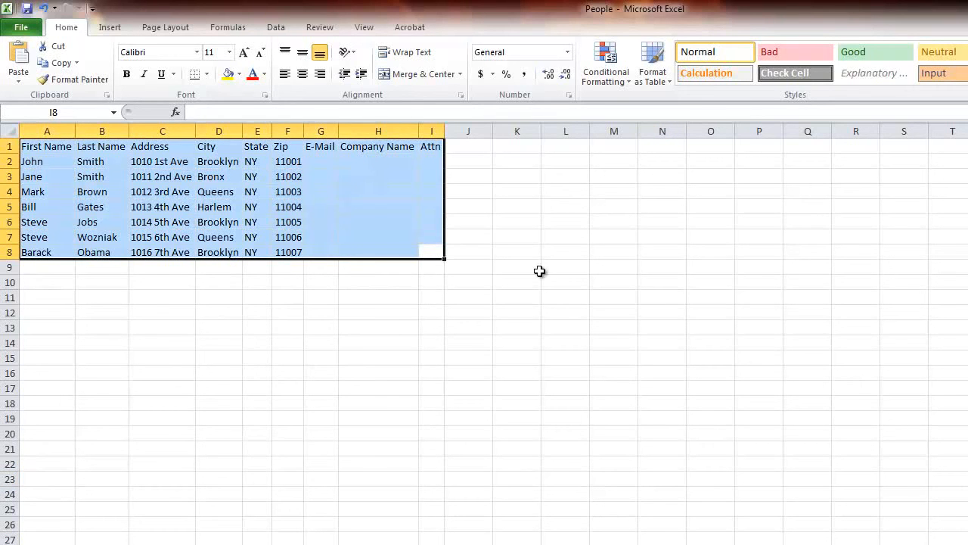
{"action": "left_click", "coordinate": [350, 341]}
{"action": "left_click_drag", "start_coordinate": [431, 237], "coordinate": [30, 146]}
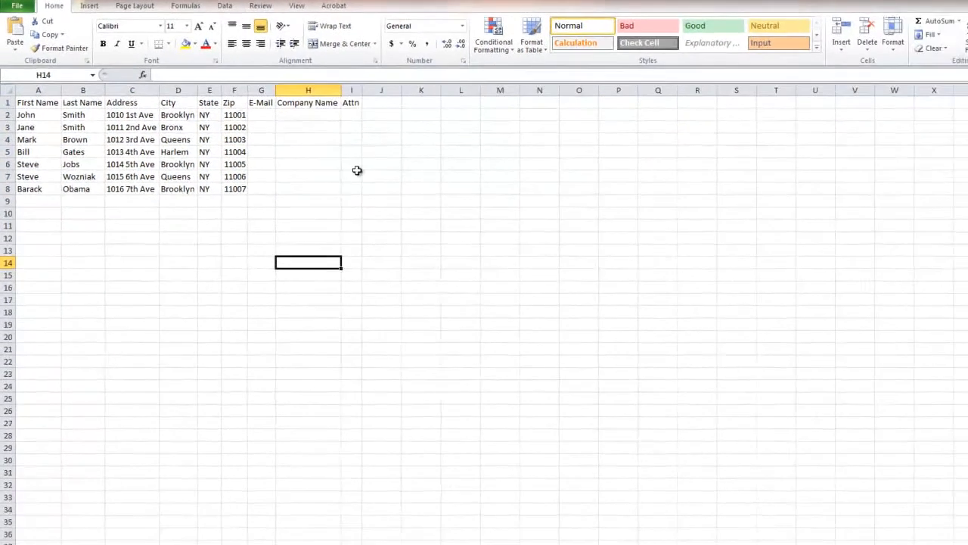
{"action": "left_click", "coordinate": [288, 274]}
{"action": "left_click_drag", "start_coordinate": [331, 170], "coordinate": [30, 90]}
{"action": "left_click", "coordinate": [468, 320]}
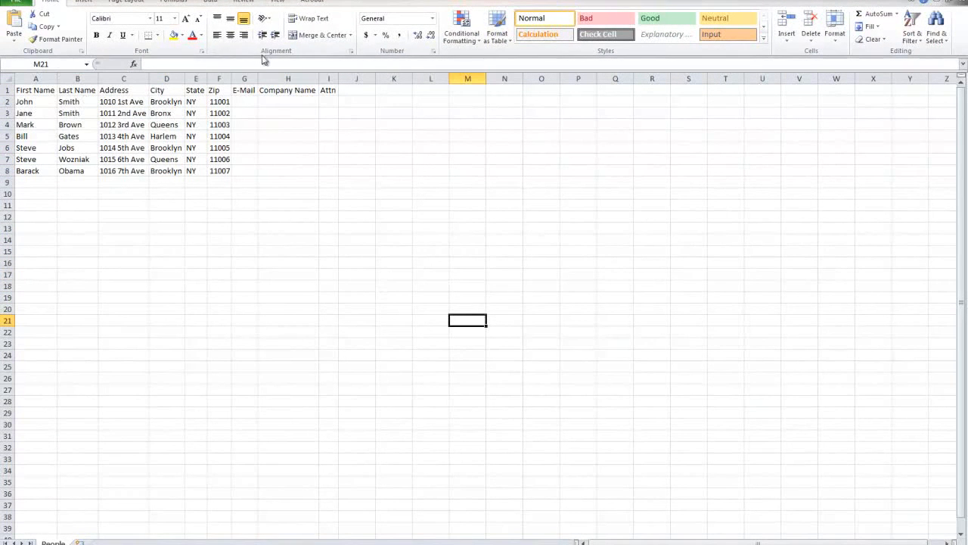
{"action": "left_click_drag", "start_coordinate": [330, 170], "coordinate": [30, 90]}
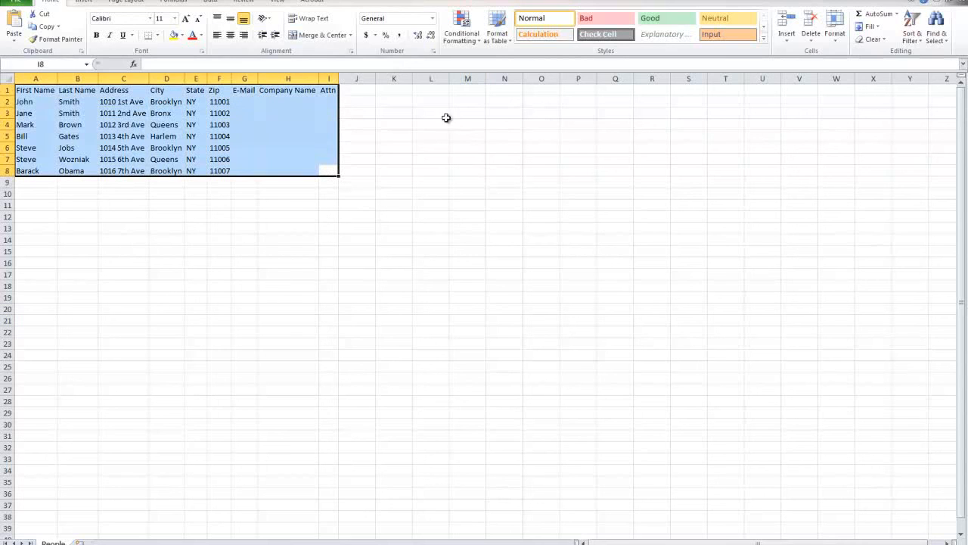